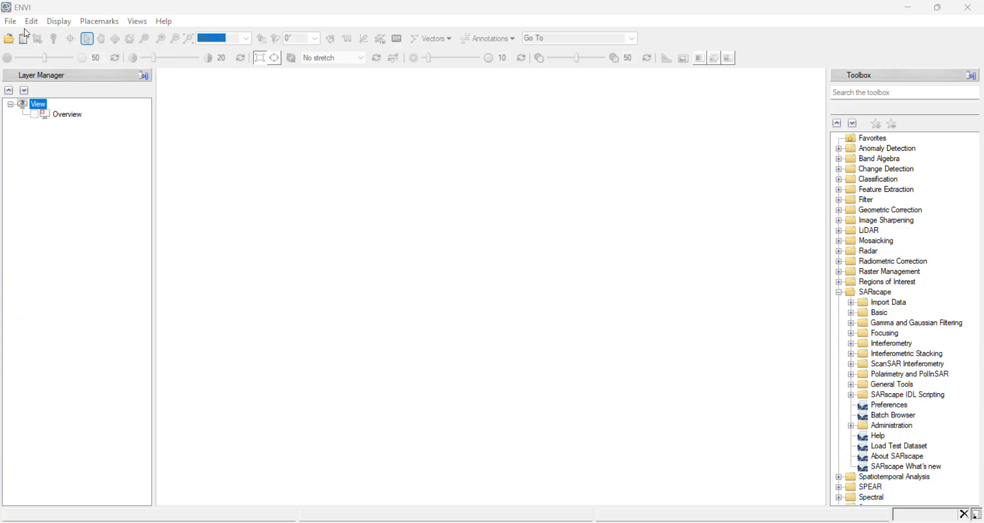
left_click(59, 21)
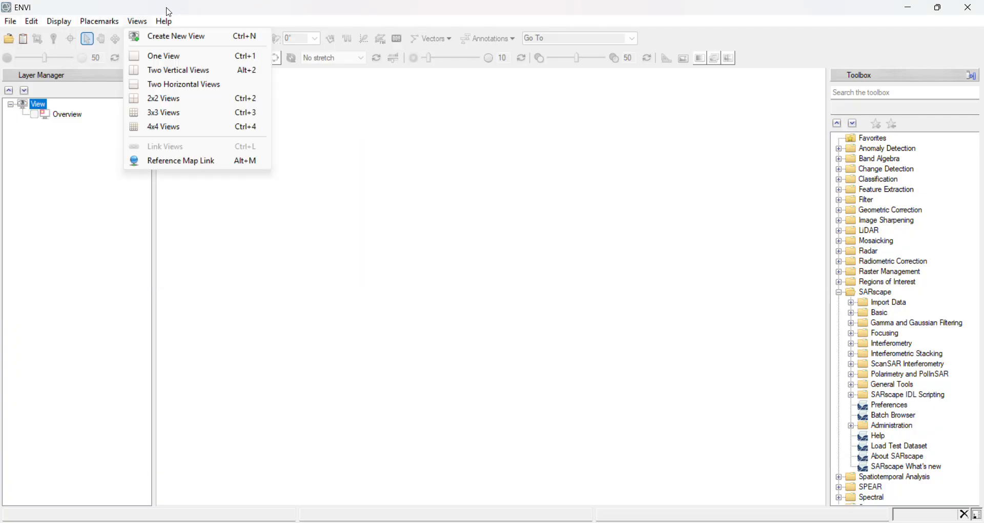
mouse_move(99, 21)
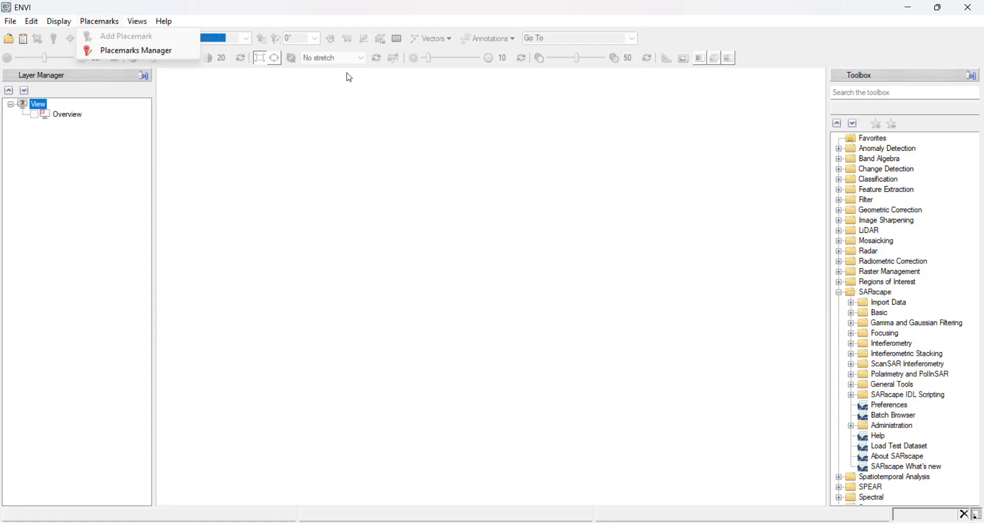
Start opening a Landsat product from its metadata and browse to the LC08_L1TP_120065_20240606_20240627_02_T1 folder
mouse_move(12, 24)
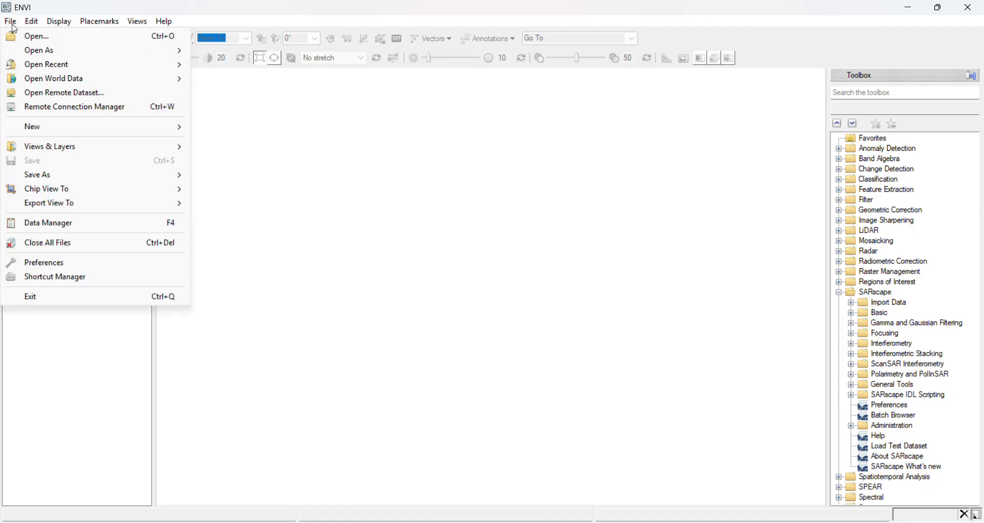
mouse_move(77, 51)
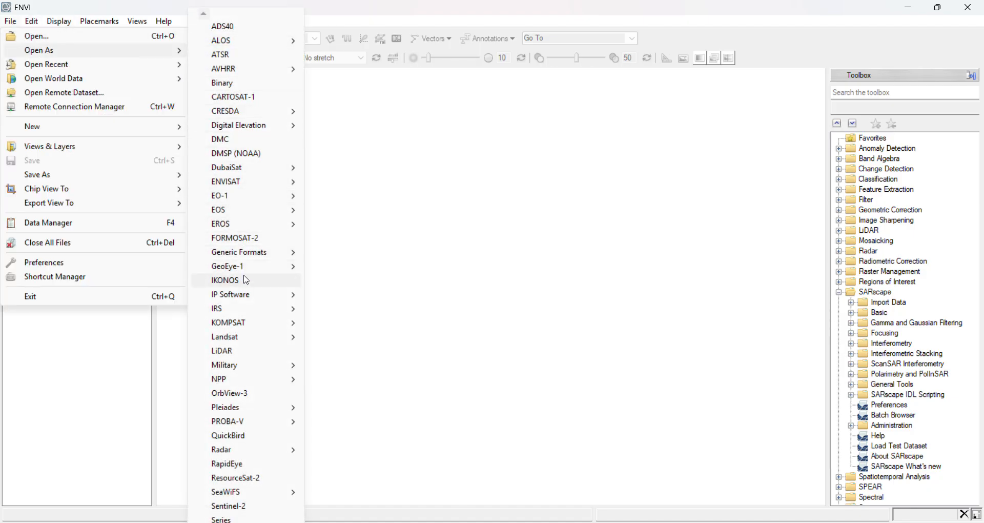
mouse_move(280, 337)
left_click(336, 351)
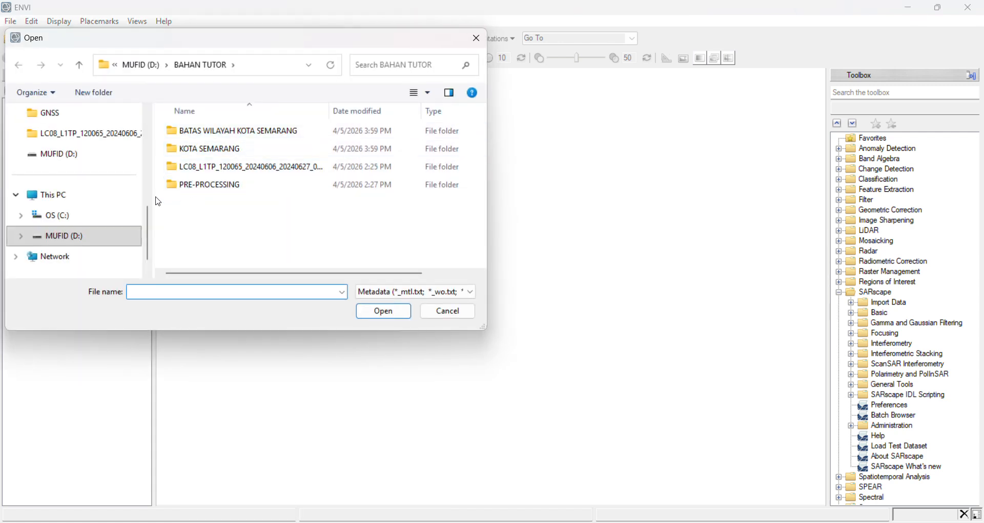
double_click(221, 175)
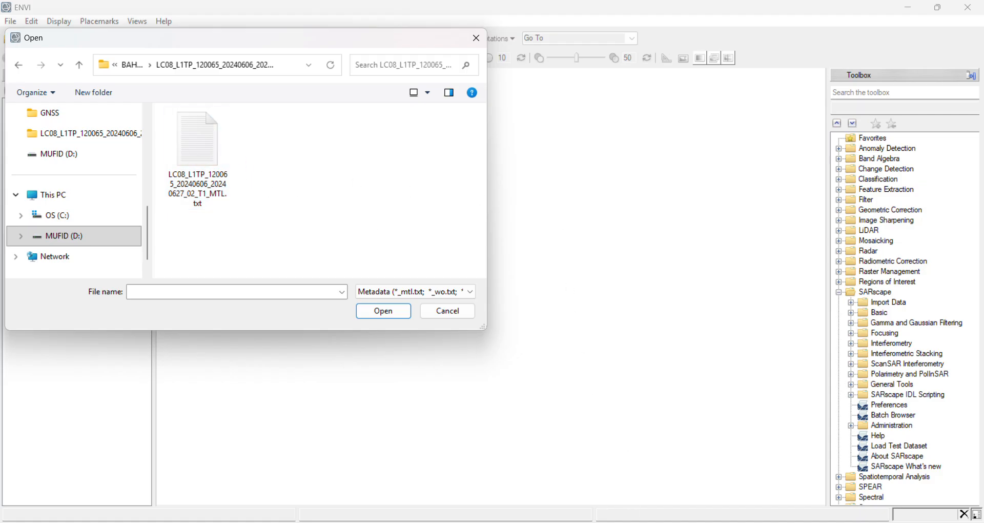
Switch to Notepad and examine the opening lines of the LC08 scene's metadata text file
key("alt+Tab")
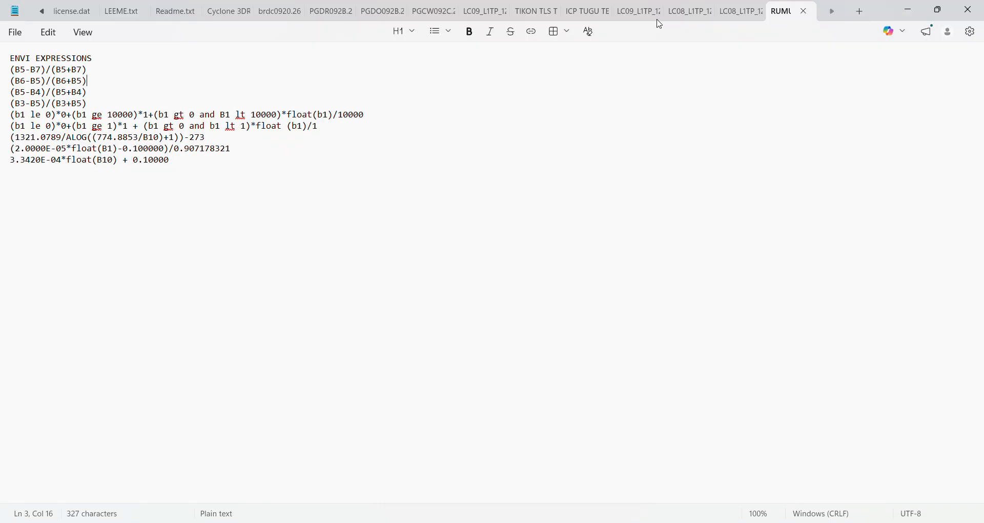
left_click(732, 12)
scroll(304, 249, "up", 3)
scroll(304, 249, "up", 6)
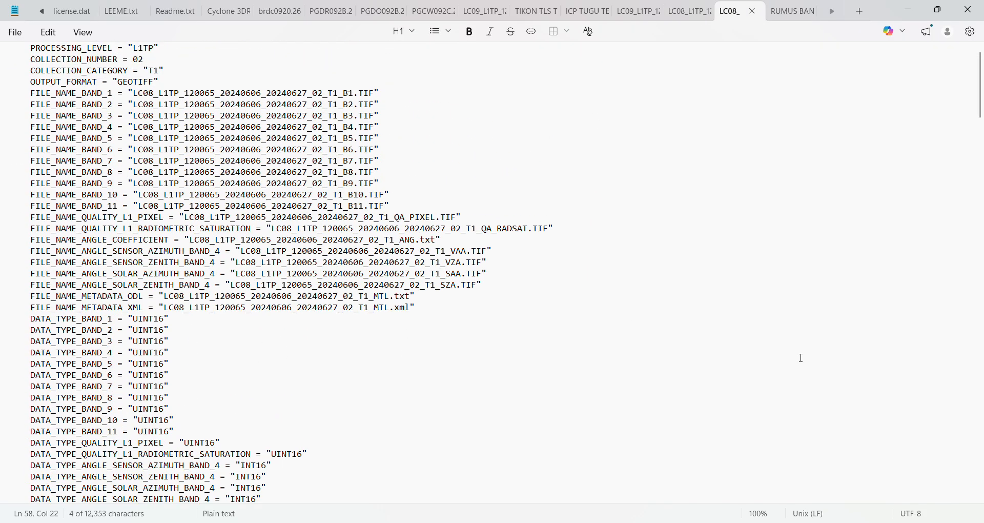
scroll(920, 155, "up", 2)
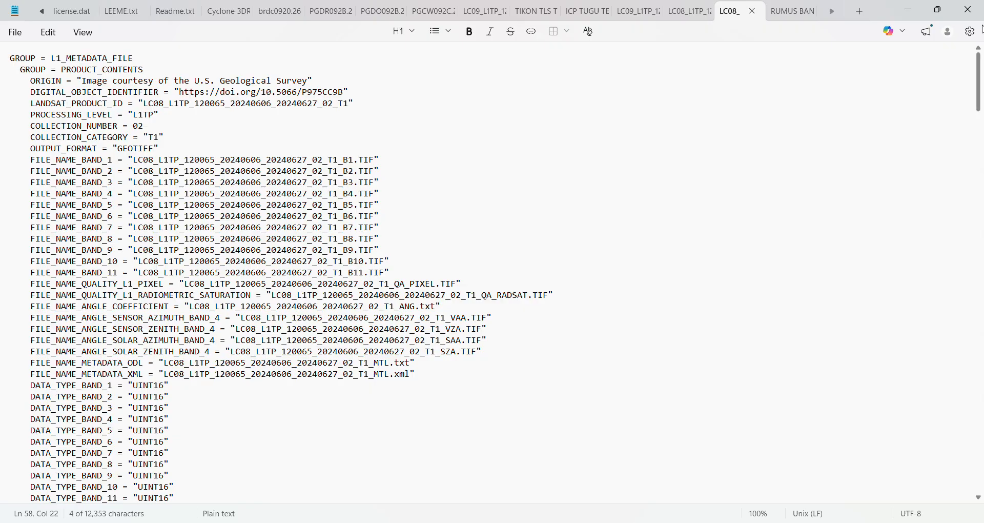
Try LANDSAT in place of L1 in the metadata file's first group name, restore L1, and check the file's end
left_click(57, 57)
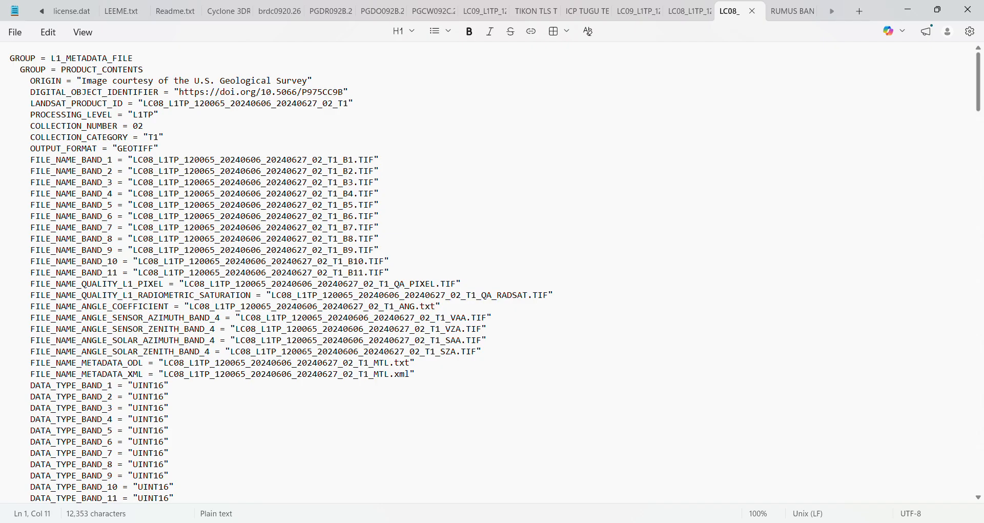
key("BackSpace")
type("ANDSAT")
double_click(72, 56)
type("L1")
left_click_drag(980, 86, 844, 509)
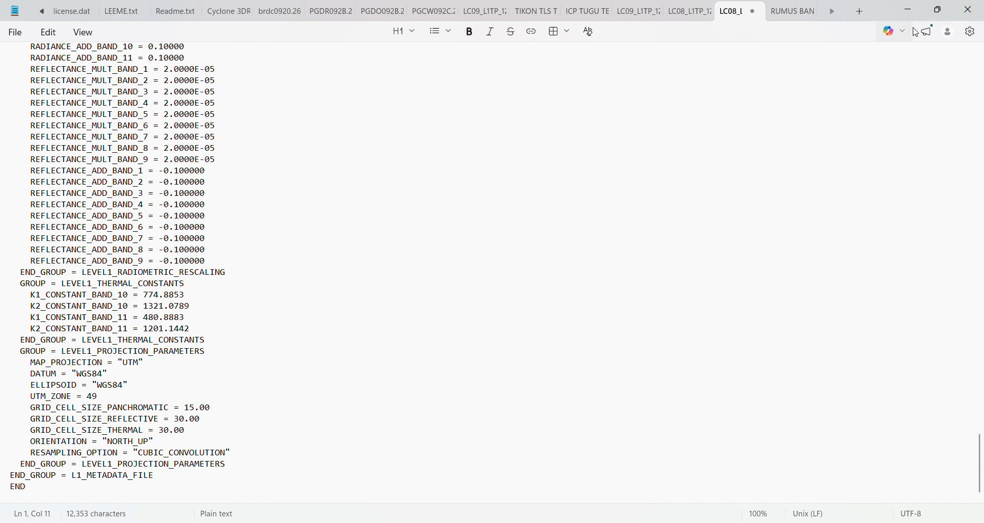
Return to ENVI and load the metadata file LC08_L1TP_120065_20240606_20240627_02_T1_MTL.txt
left_click(915, 13)
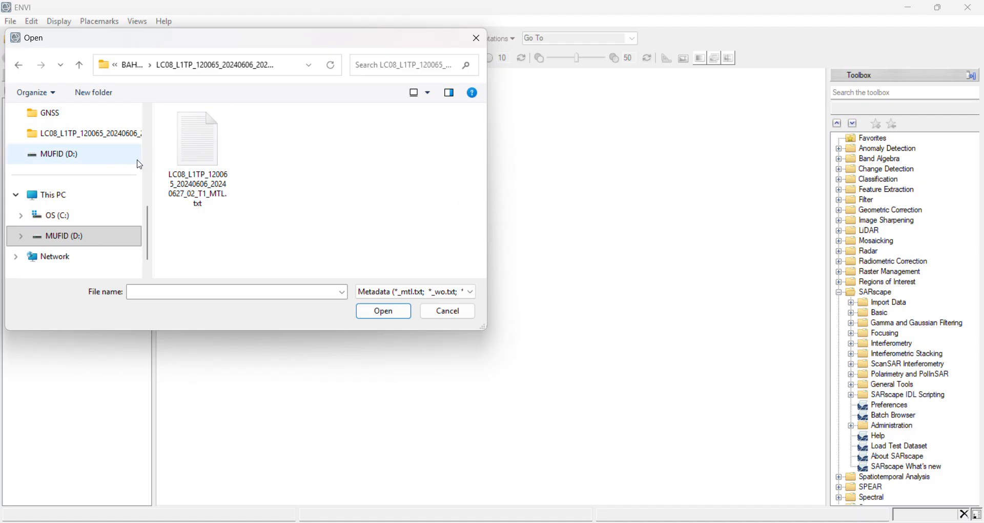
left_click(207, 161)
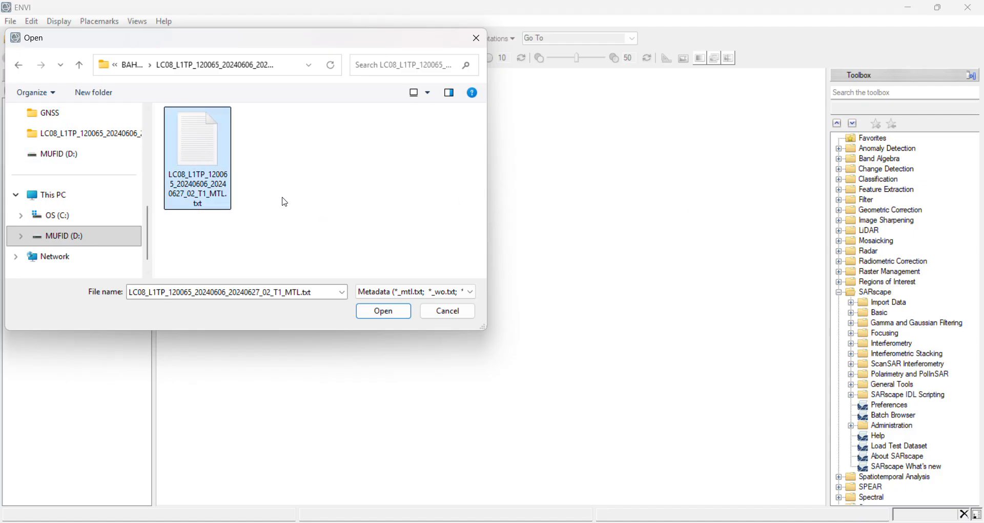
left_click(388, 312)
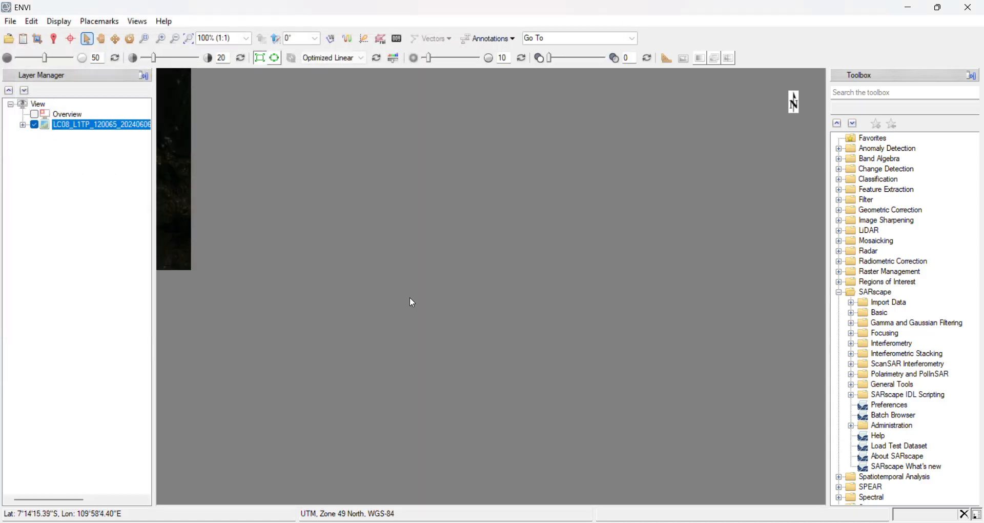
Set the display brightness of the Landsat scene to 100 and inspect the coastal city area
scroll(510, 270, "down", 5)
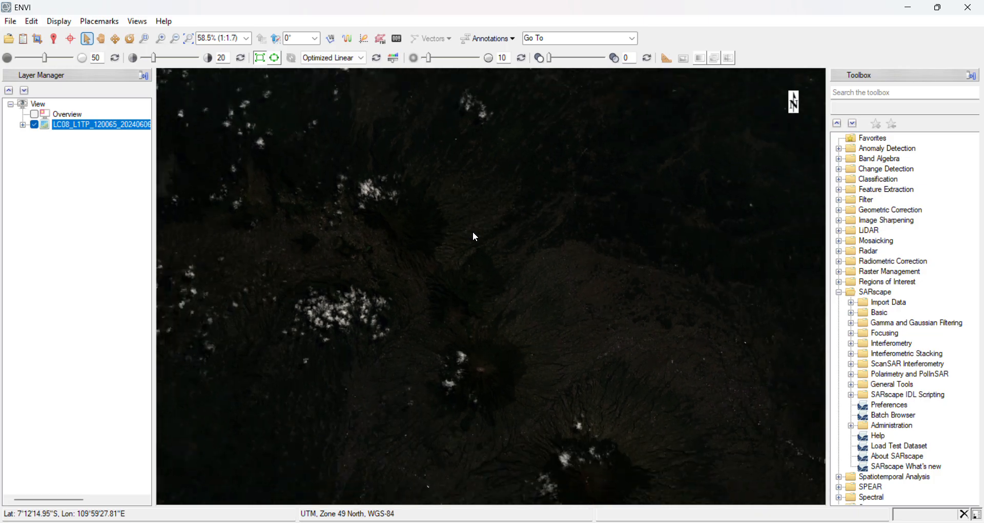
scroll(475, 215, "down", 5)
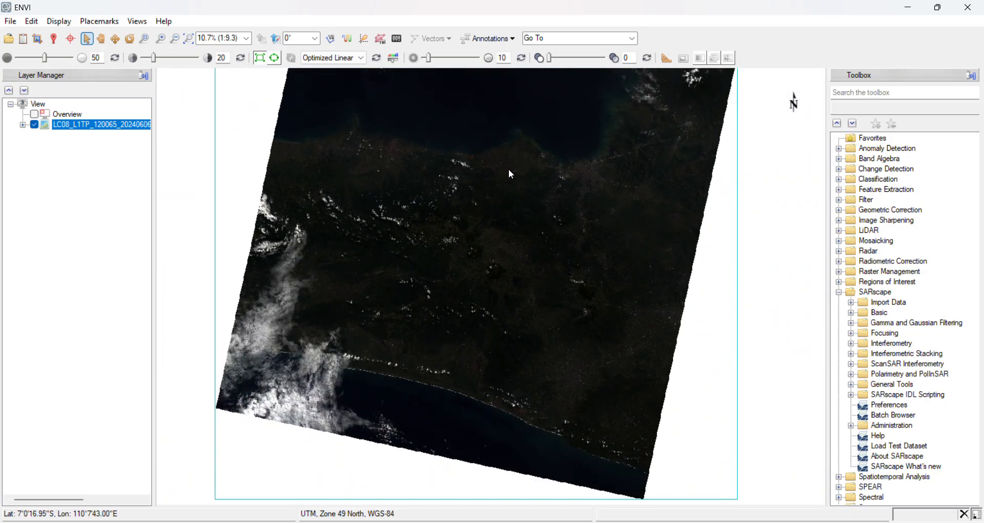
scroll(480, 243, "up", 3)
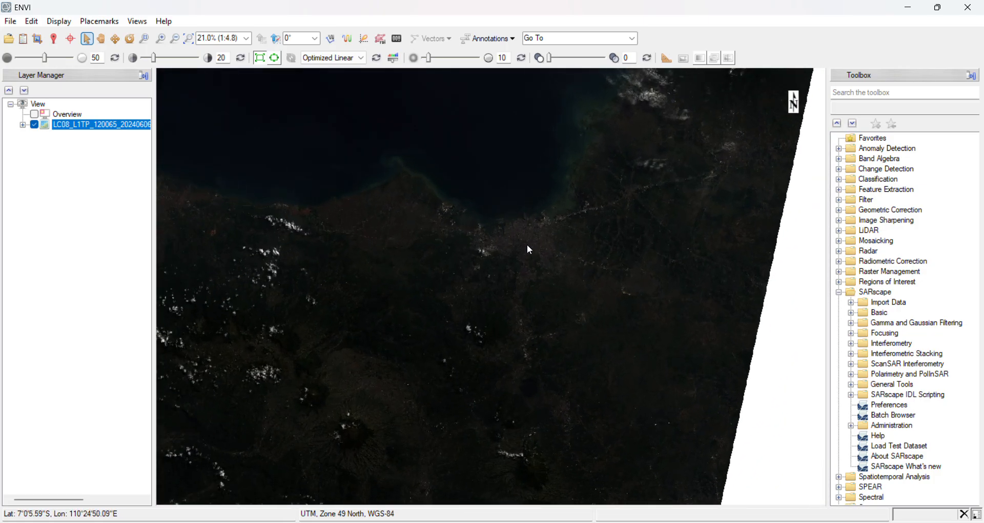
left_click_drag(47, 60, 72, 58)
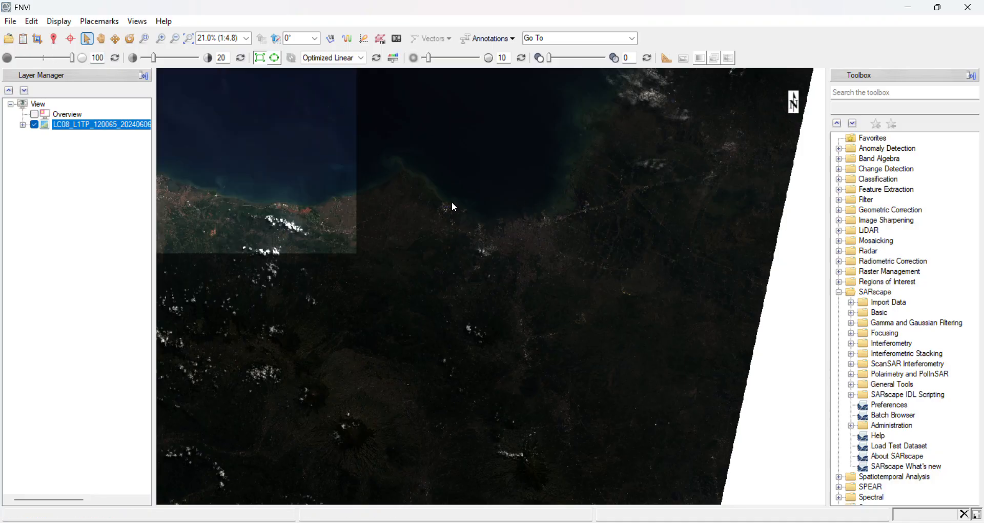
scroll(511, 258, "down", 1)
scroll(514, 263, "up", 1)
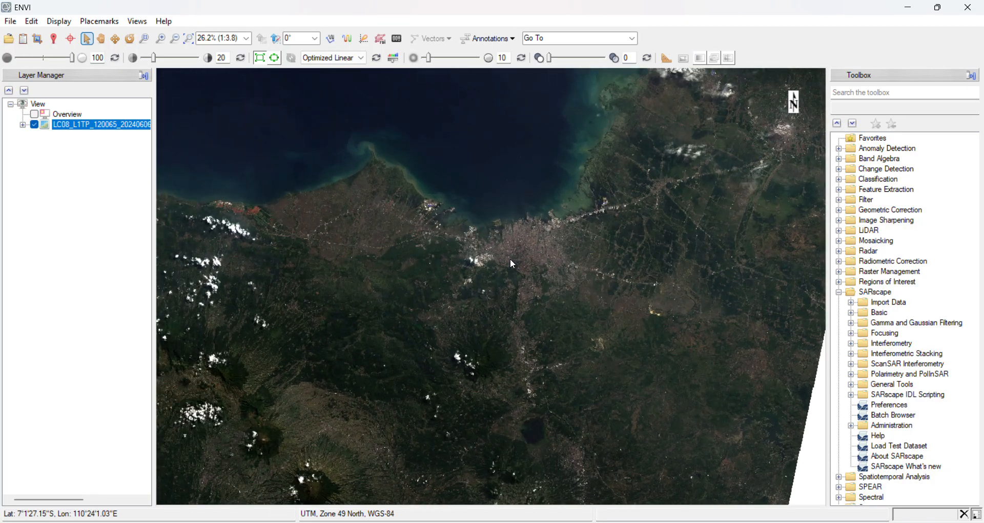
scroll(471, 262, "down", 4)
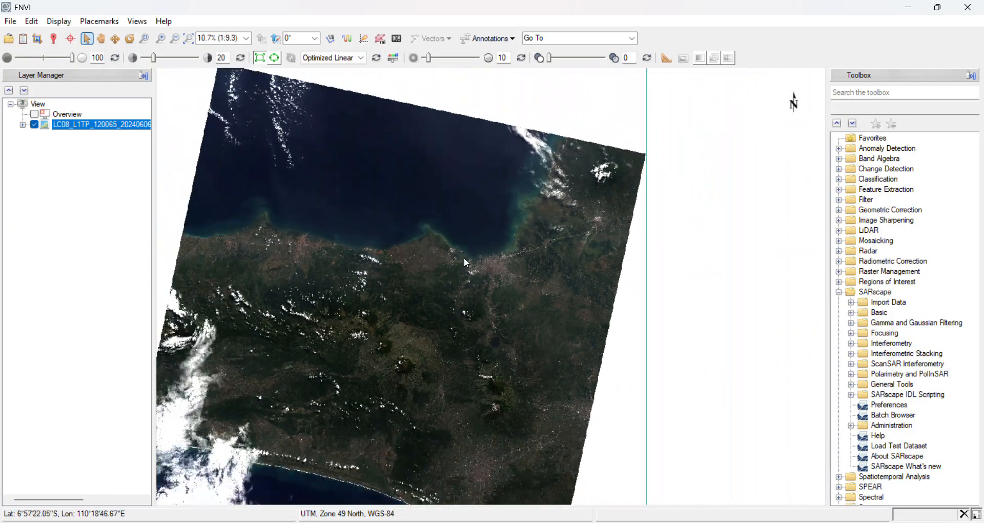
scroll(552, 247, "up", 7)
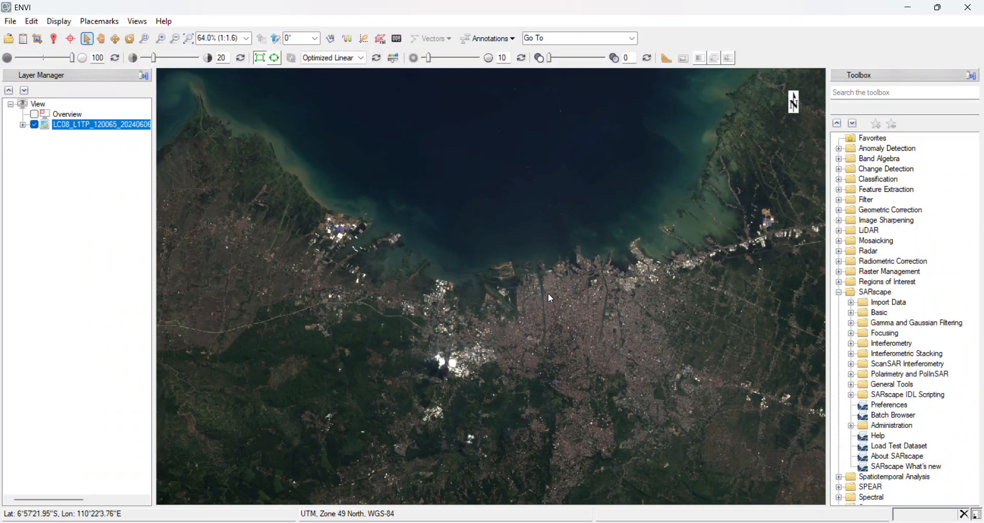
scroll(506, 276, "down", 5)
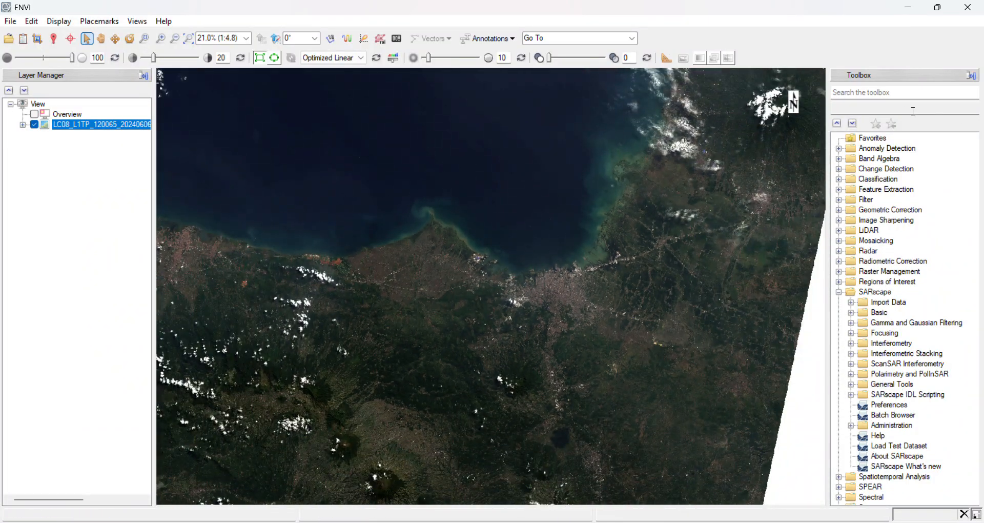
Search the toolbox for RADIOMETRIC and start Radiometric Calibration with the MultiSpectral raster as input
left_click(886, 95)
type("RADIO")
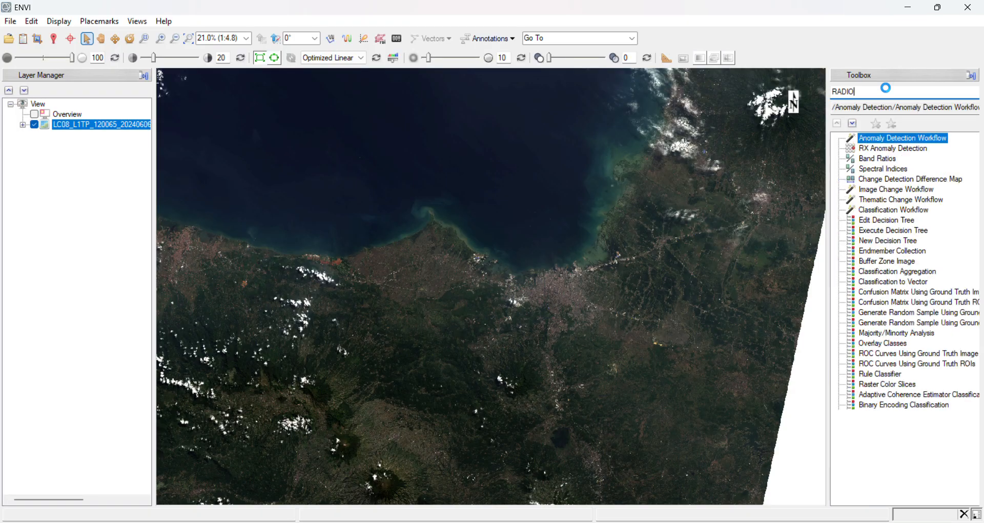
type("METRIC")
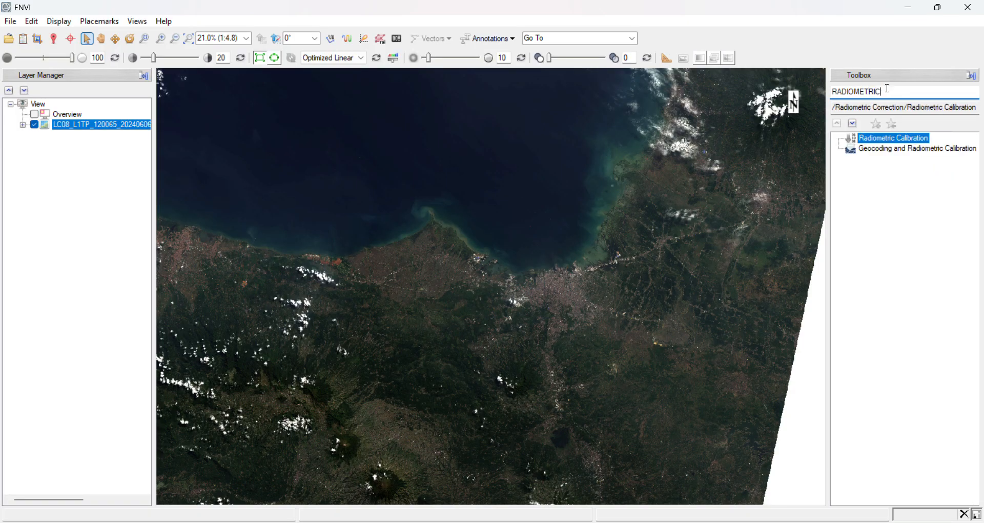
double_click(881, 140)
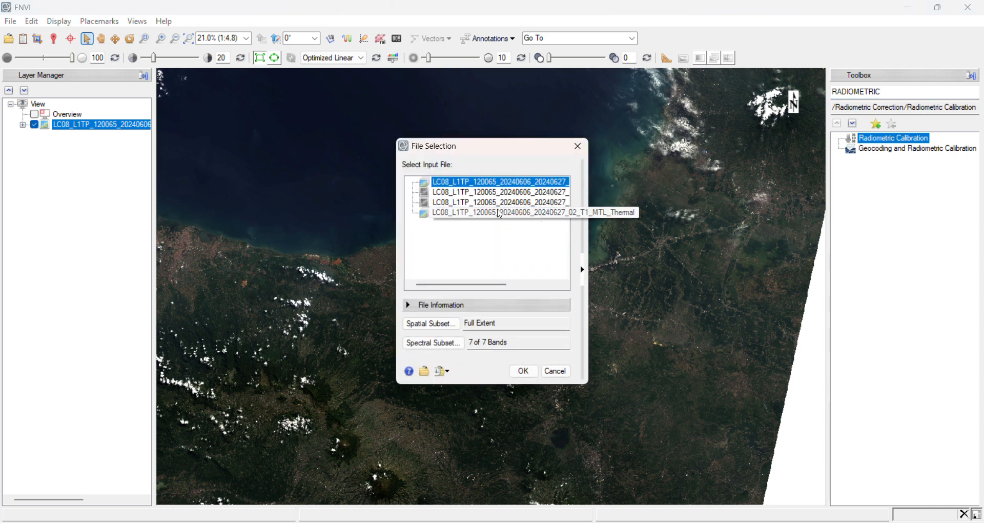
left_click_drag(499, 285, 533, 289)
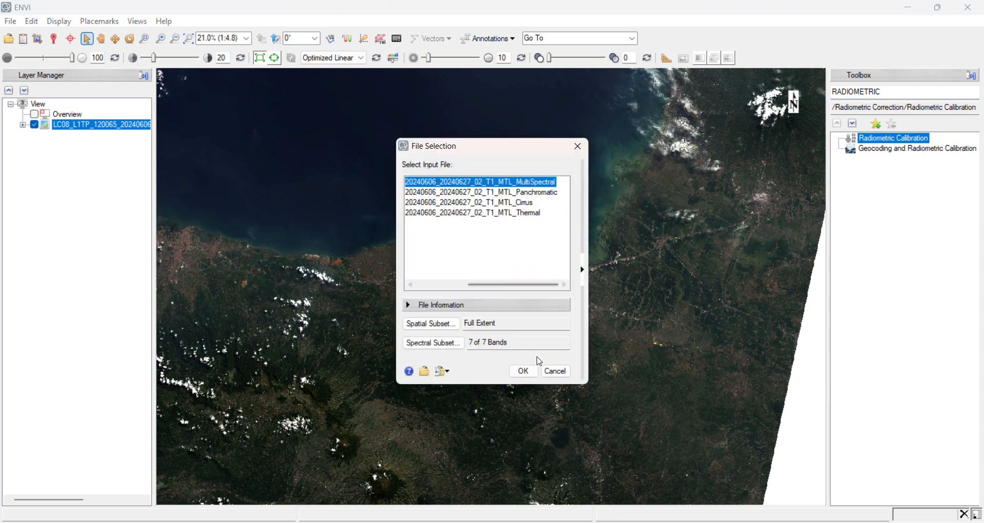
left_click(523, 370)
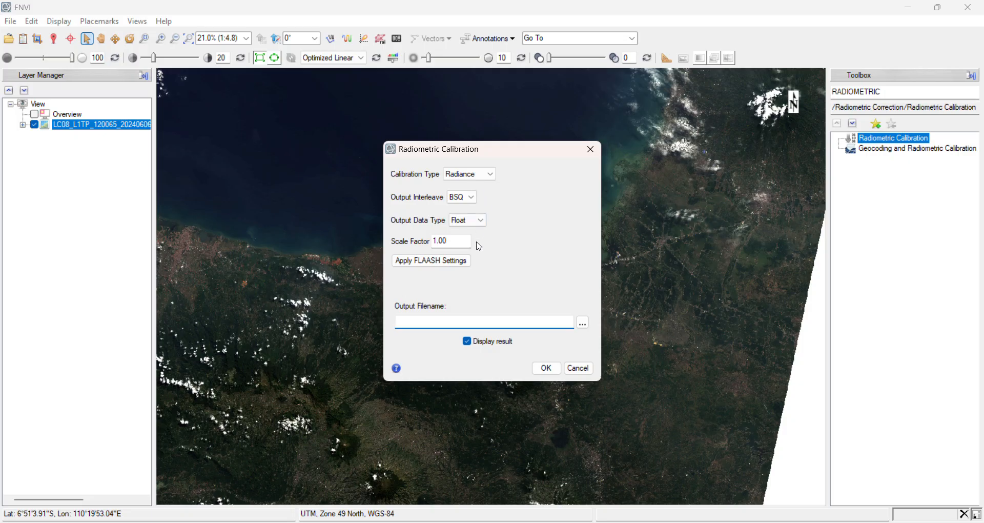
Apply the FLAASH settings to the radiance calibration, with BIL output interleave and Float output data type
left_click(451, 260)
left_click(469, 200)
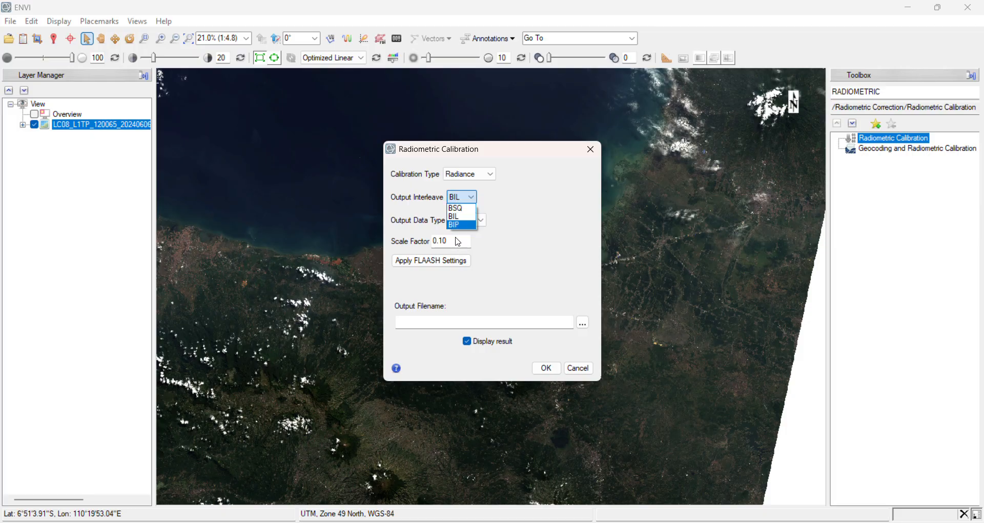
left_click(464, 216)
left_click(461, 201)
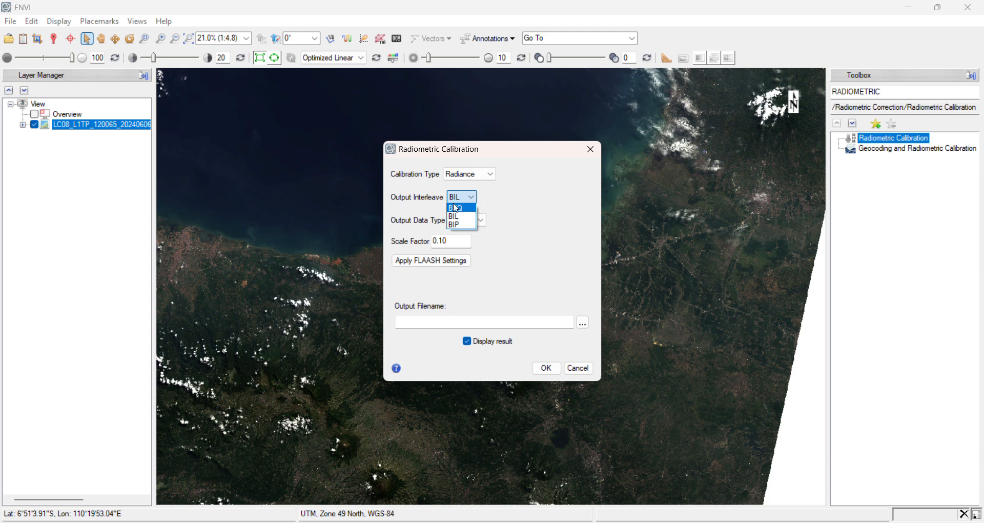
left_click(459, 216)
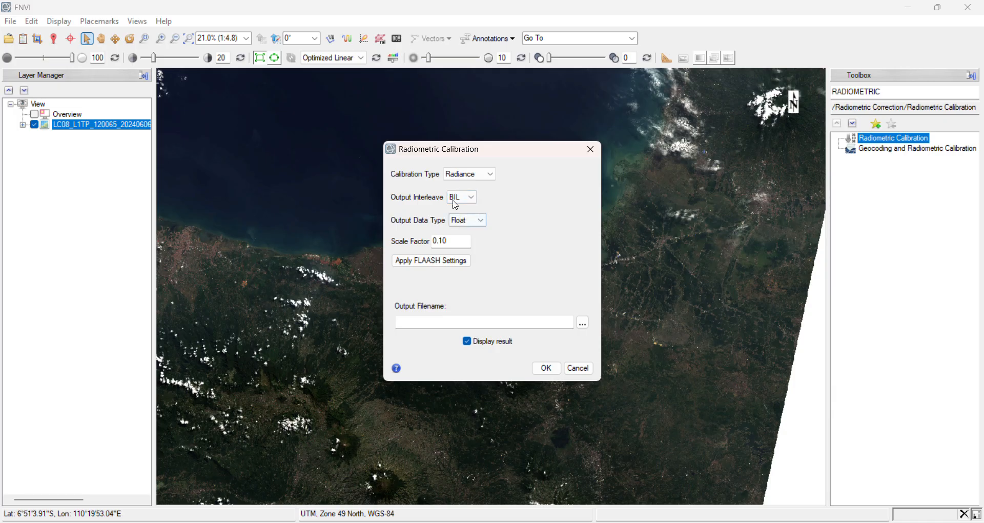
left_click(469, 226)
left_click(468, 231)
Begin choosing the calibration's output file and browse to the PRE-PROCESSING folder inside BAHAN TUTOR
left_click(581, 323)
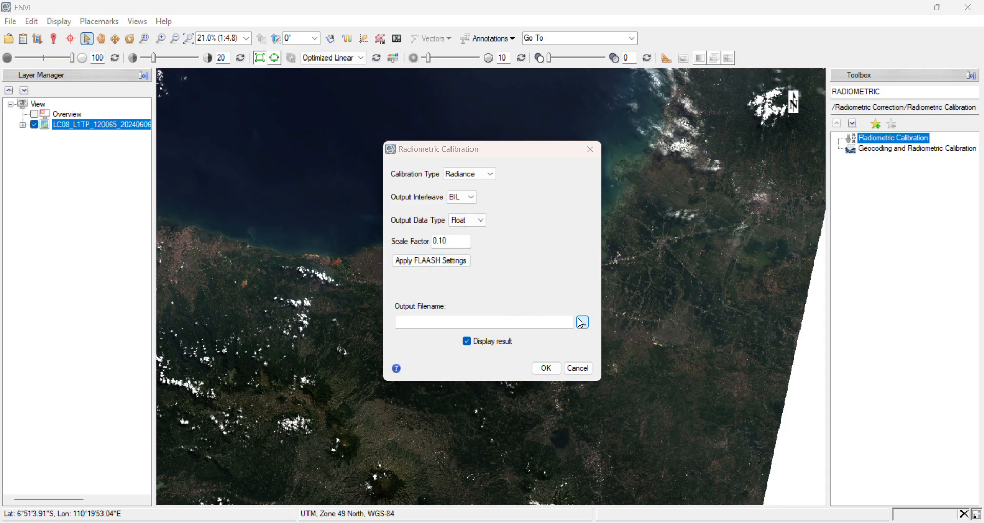
scroll(466, 333, "down", 2)
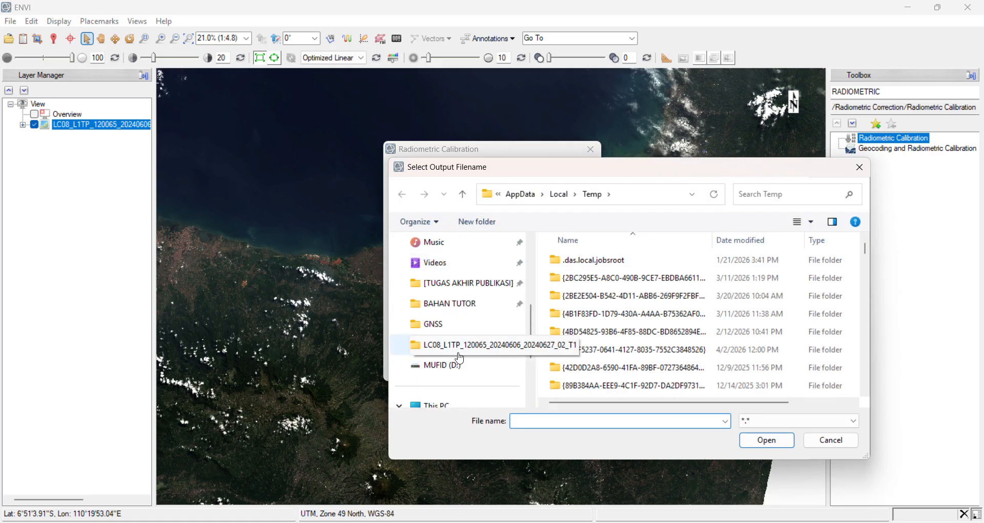
left_click(460, 301)
double_click(592, 315)
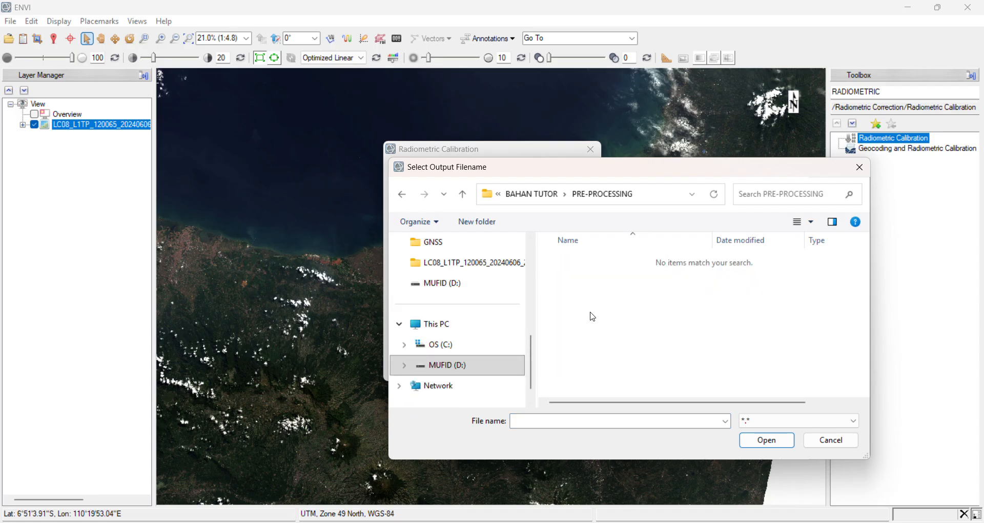
Create a new folder named RC inside PRE-PROCESSING and open it as the output location
left_click(476, 220)
key("BackSpace")
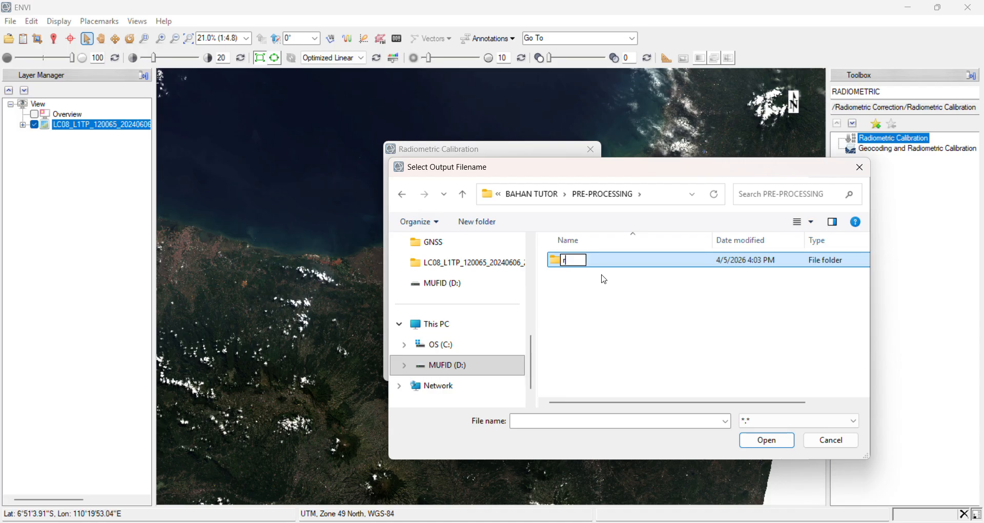
type("RC")
key("Return")
double_click(575, 259)
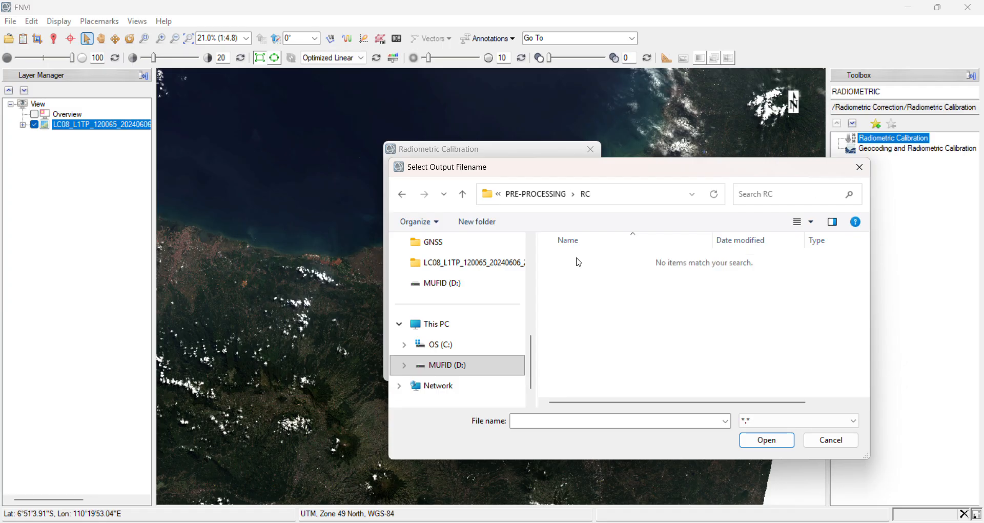
Name the calibration output file RC in the RC folder and run the radiometric calibration
left_click(569, 417)
type("RC")
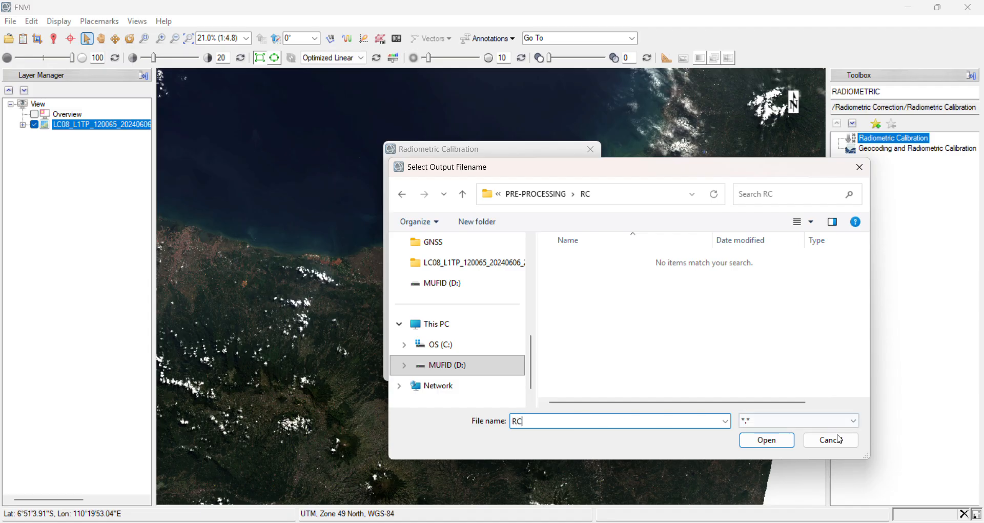
left_click(787, 440)
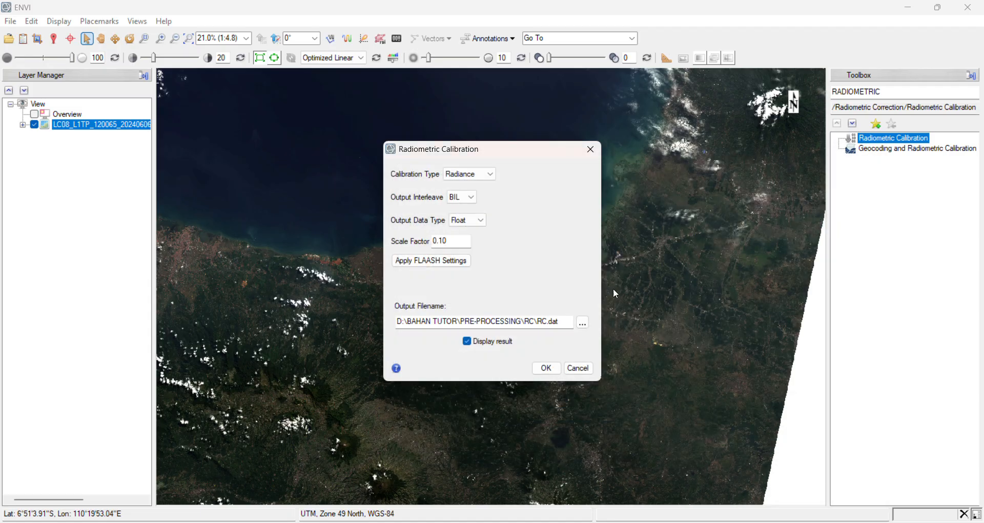
left_click(546, 368)
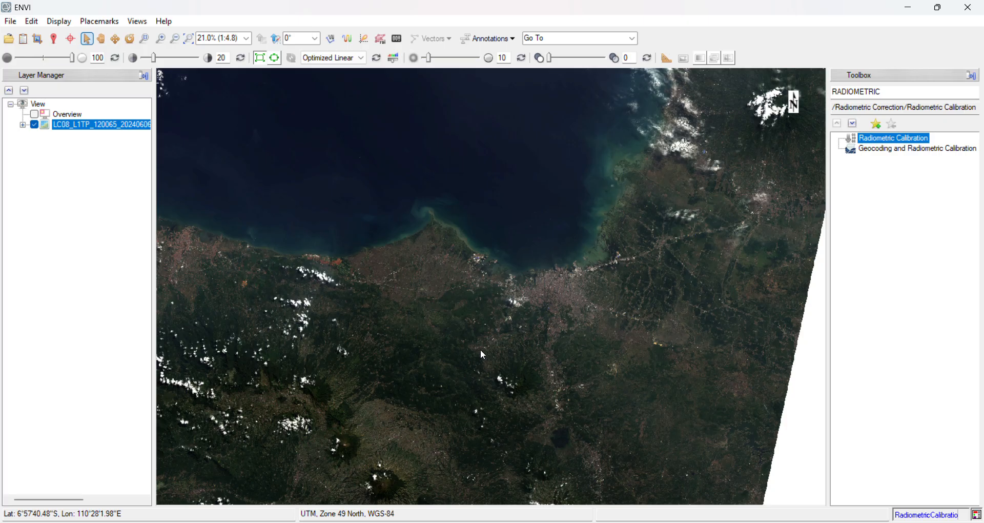
Toggle the visibility of the RC.dat layer to compare it with the original scene, and set its brightness to 78
scroll(546, 307, "down", 3)
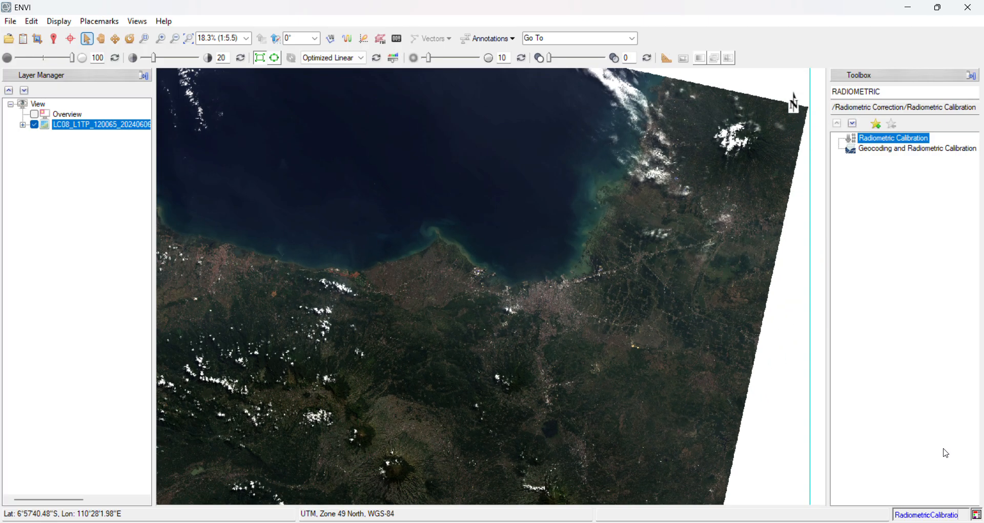
left_click_drag(604, 269, 514, 291)
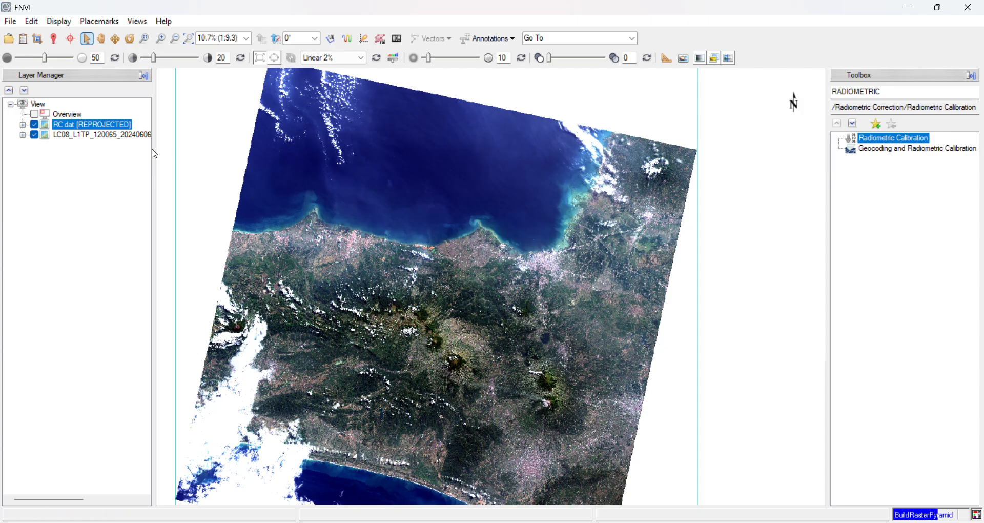
left_click(36, 124)
left_click(37, 125)
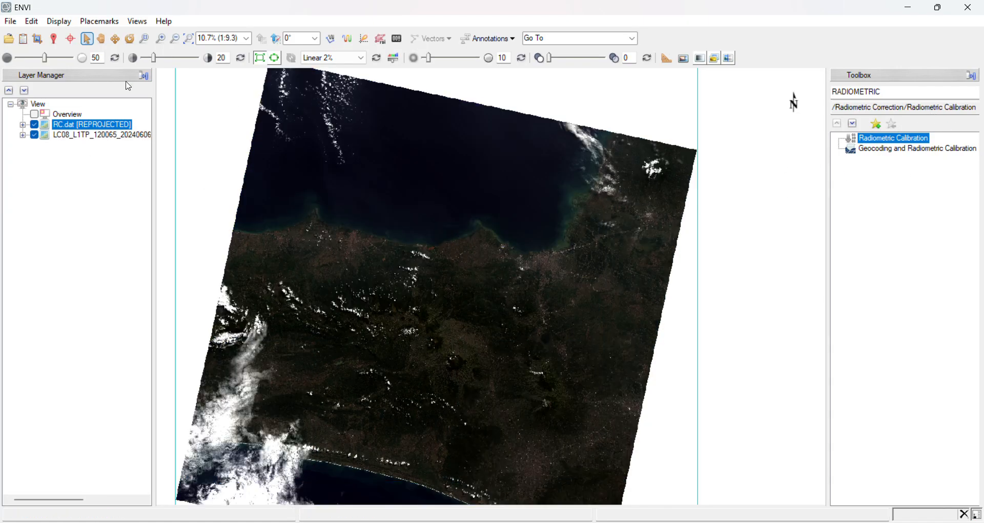
left_click_drag(45, 58, 63, 57)
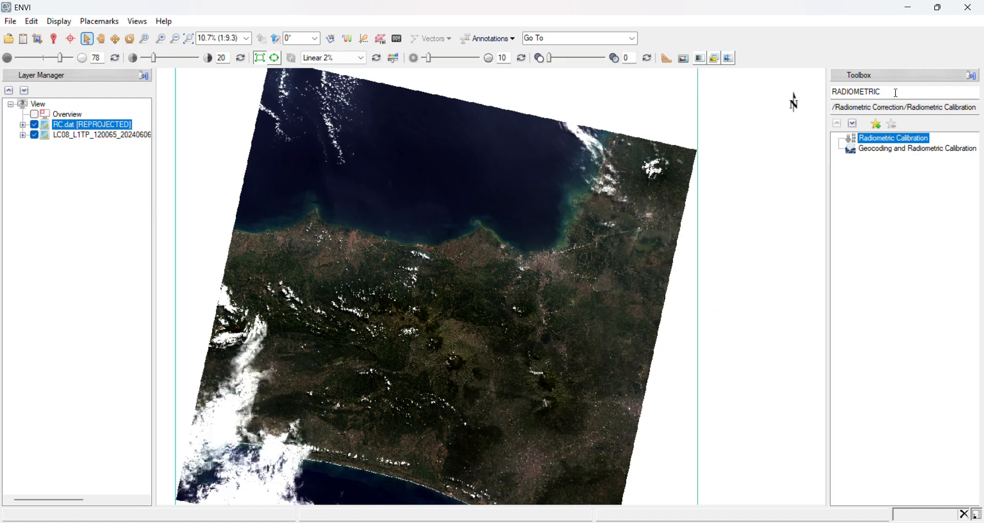
Search the toolbox for FLAASH and start FLAASH Atmospheric Correction
left_click_drag(890, 91, 832, 91)
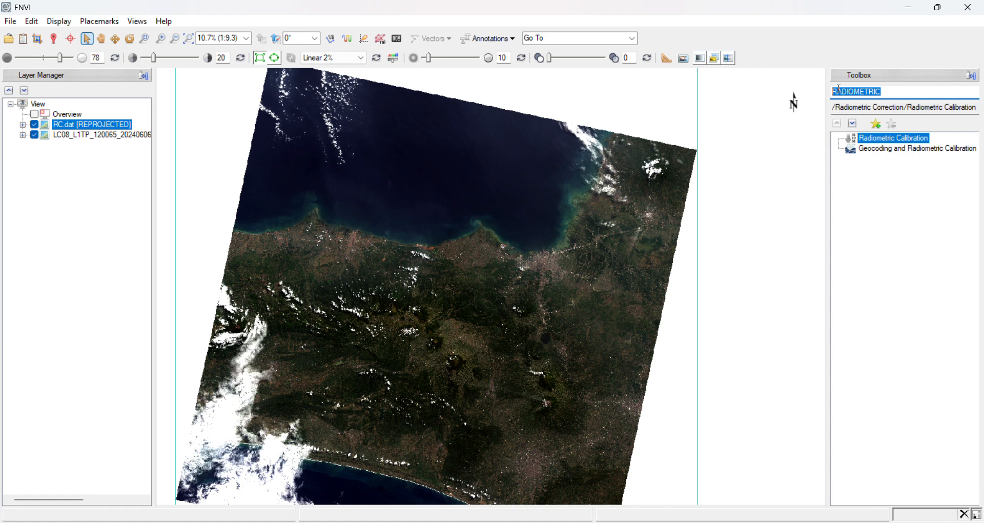
type("CLASSH")
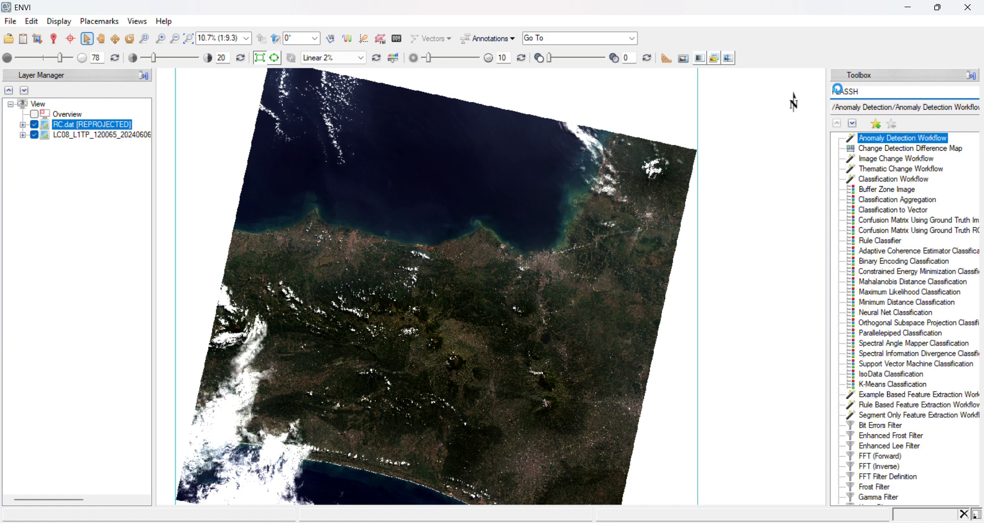
key("BackSpace")
type("F")
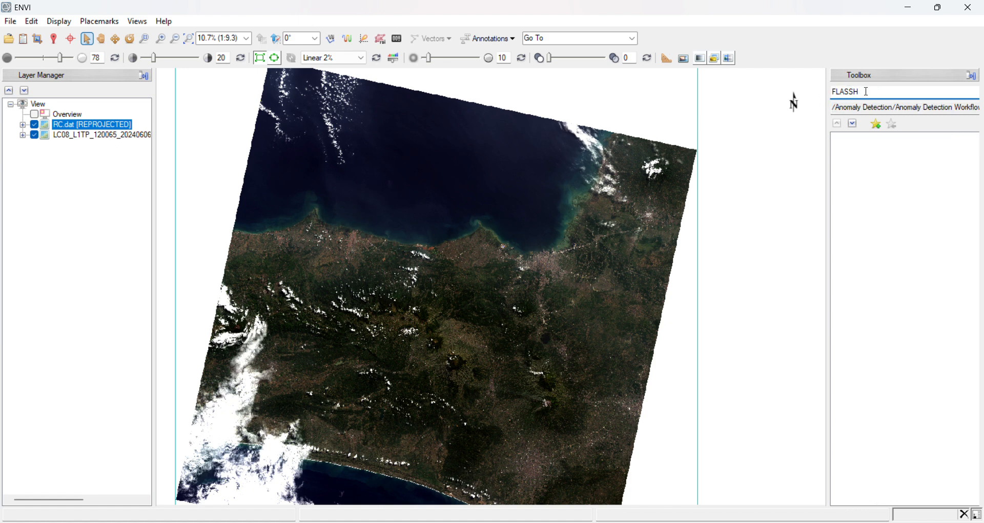
key("BackSpace")
key("BackSpace")
key("BackSpace")
type("ASH")
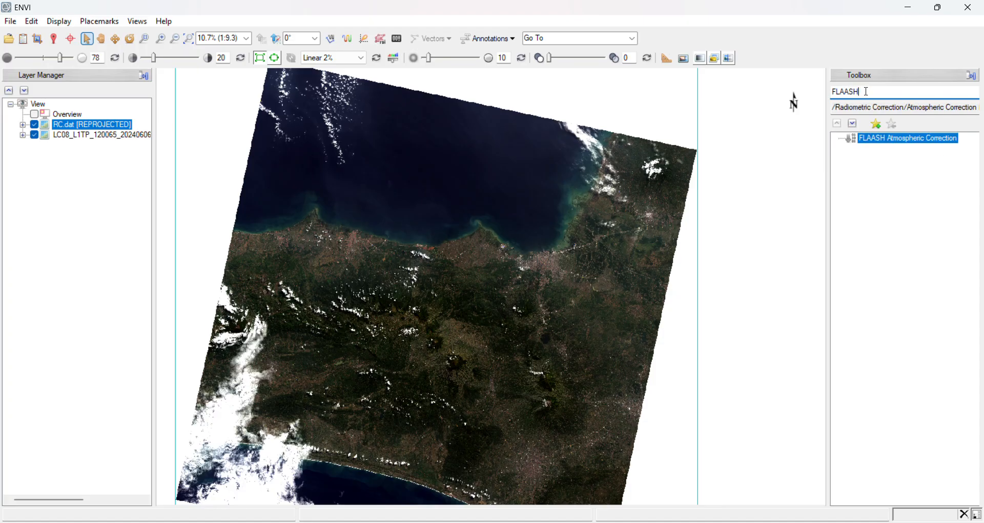
double_click(912, 137)
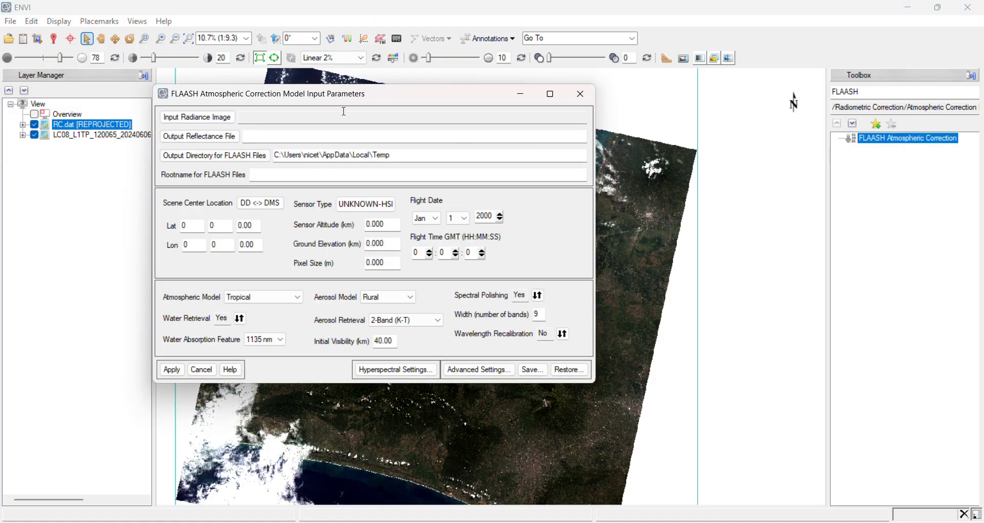
Load RC.dat as the input radiance image, using a single scale factor of 1.000000 for all bands
left_click(201, 119)
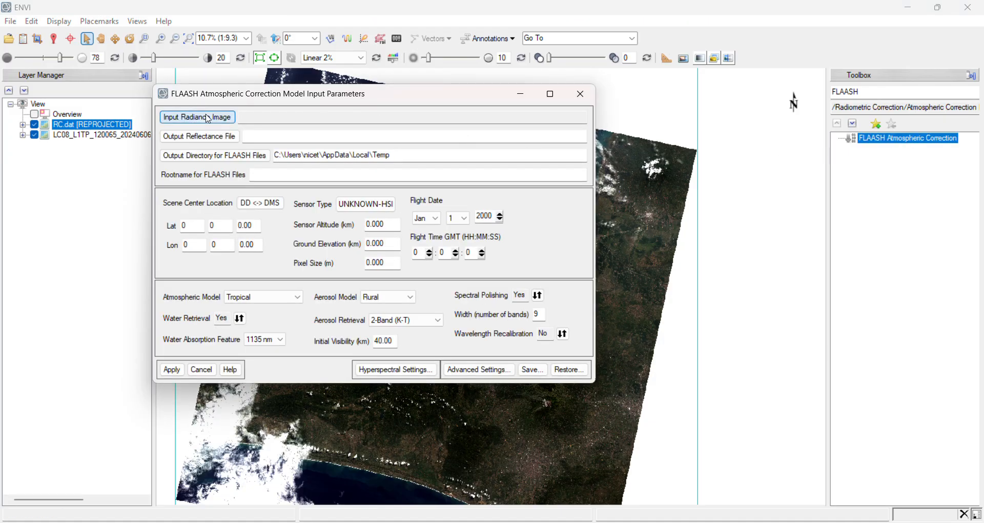
left_click(175, 159)
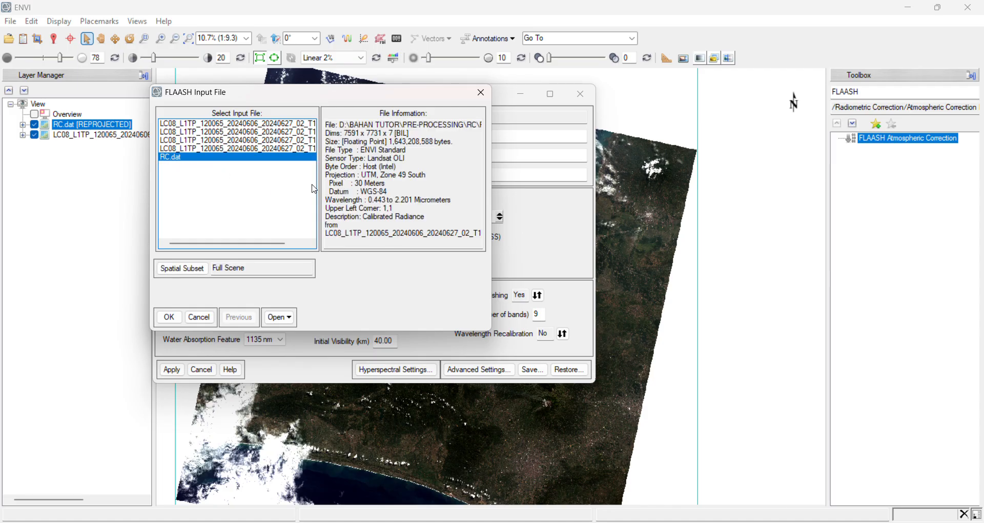
left_click_drag(361, 94, 377, 142)
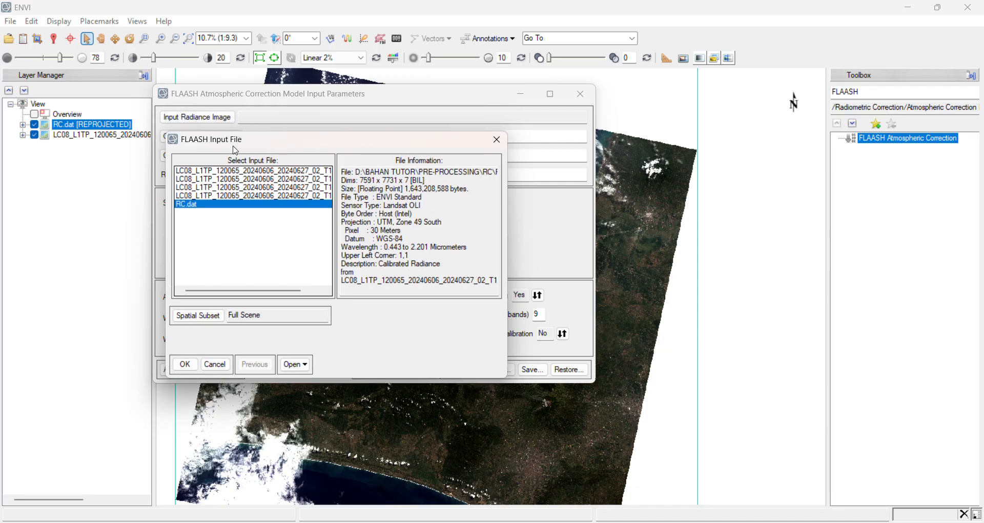
left_click_drag(234, 143, 217, 128)
left_click(168, 348)
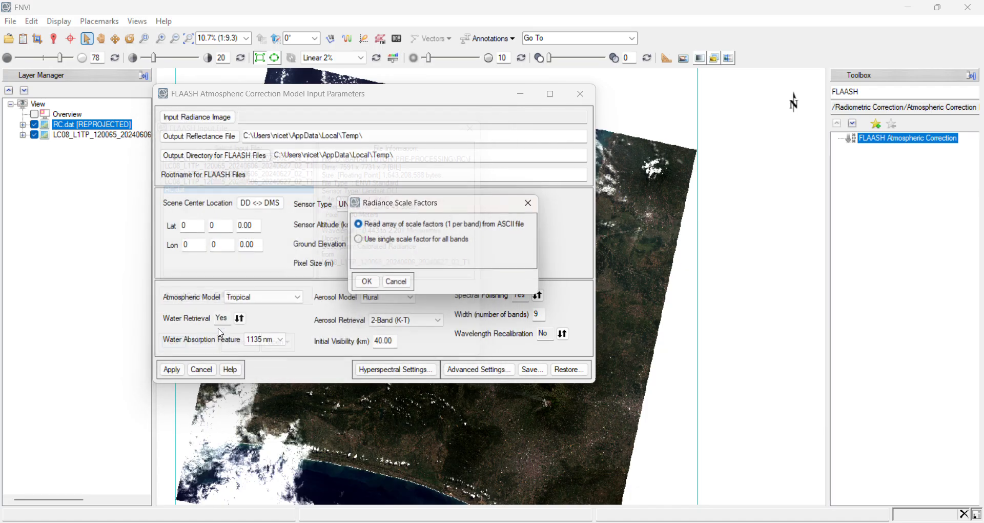
left_click(357, 241)
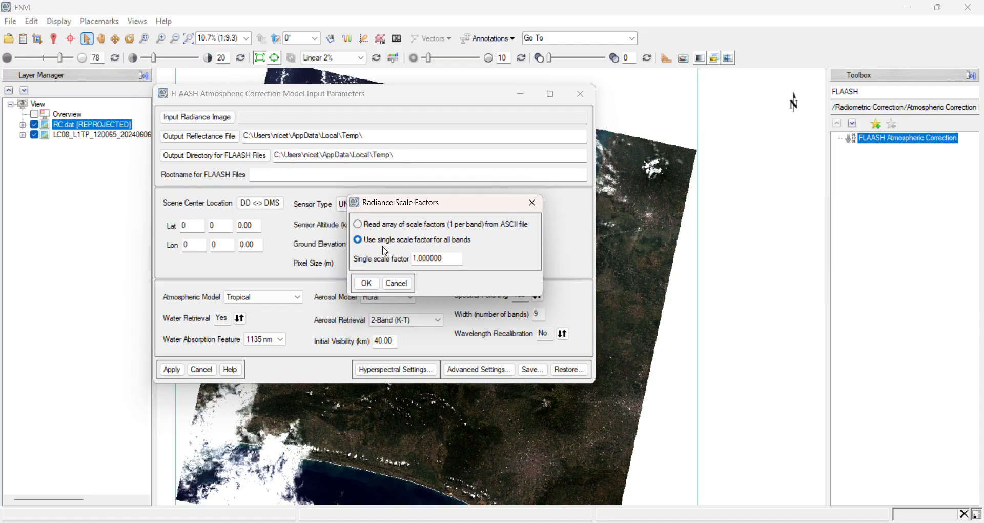
left_click(369, 285)
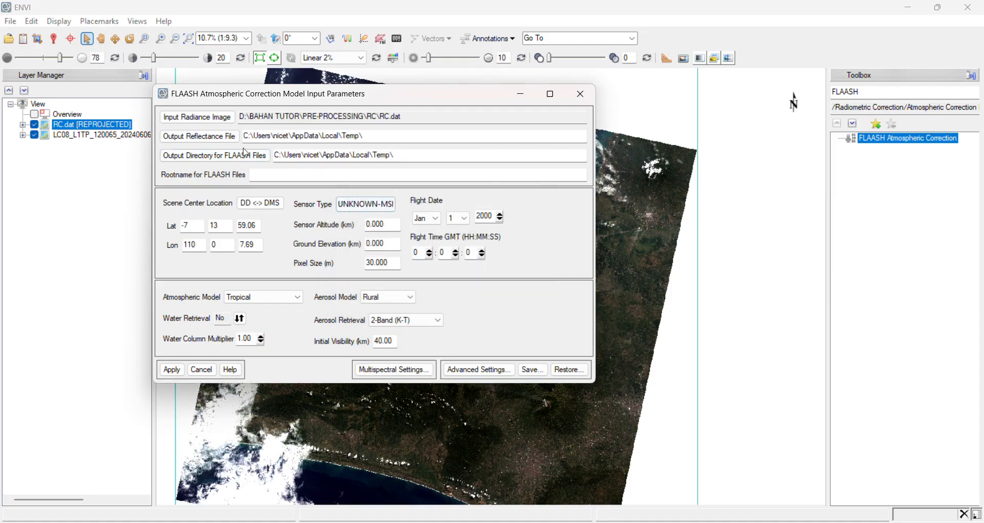
Begin choosing the output reflectance file and browse to the PRE-PROCESSING folder inside BAHAN TUTOR
left_click(214, 141)
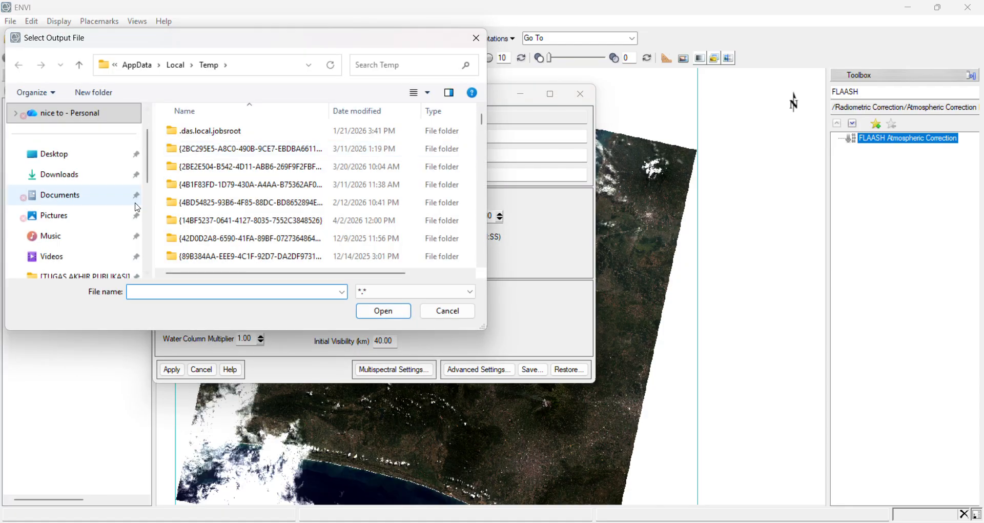
scroll(97, 223, "down", 2)
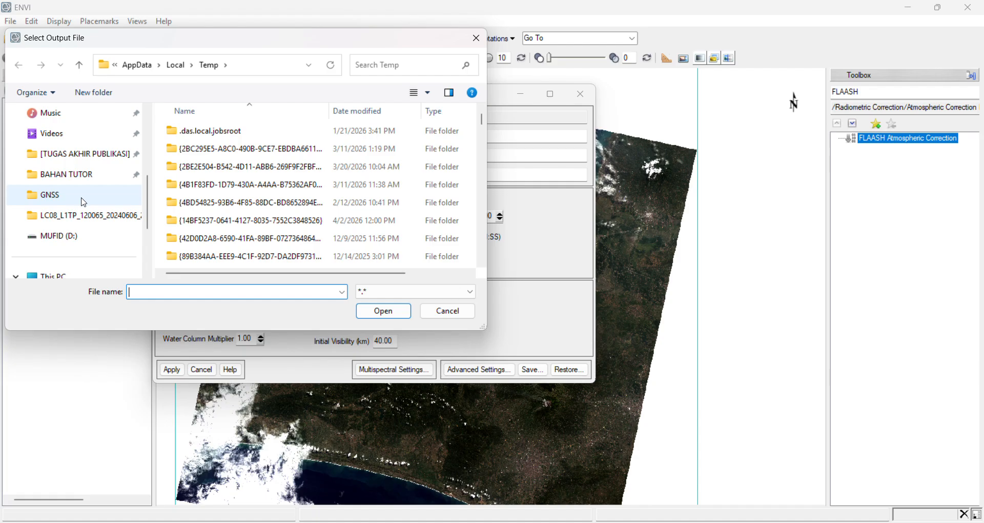
scroll(82, 205, "down", 1)
scroll(79, 184, "up", 1)
left_click(81, 174)
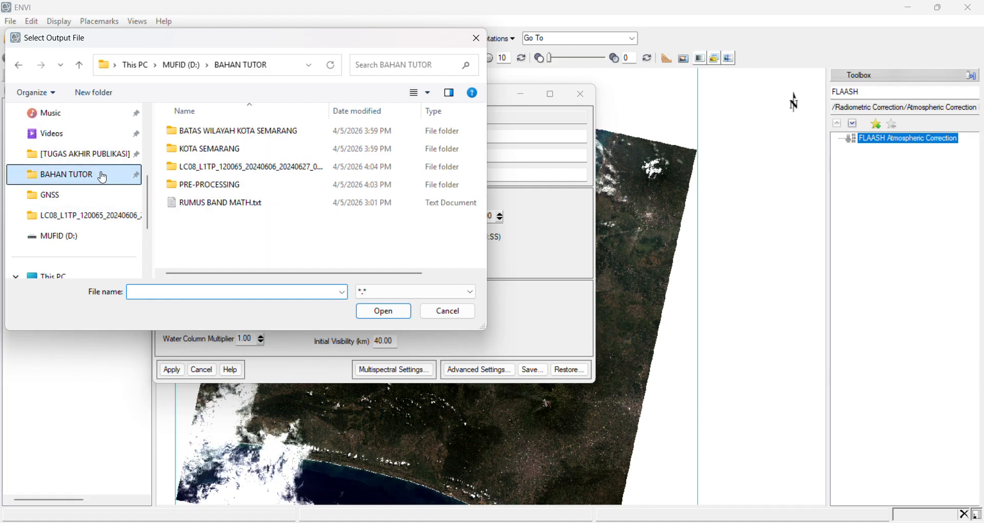
left_click(201, 185)
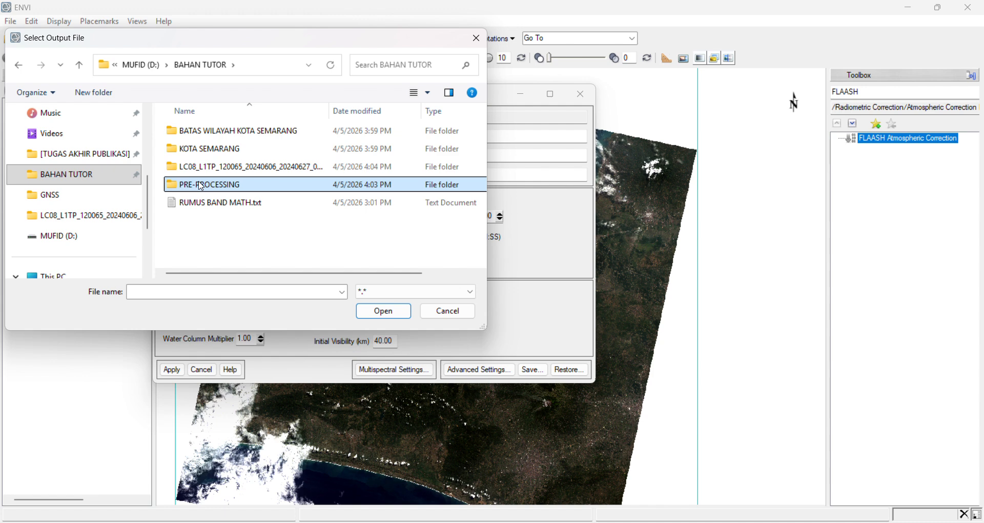
double_click(202, 185)
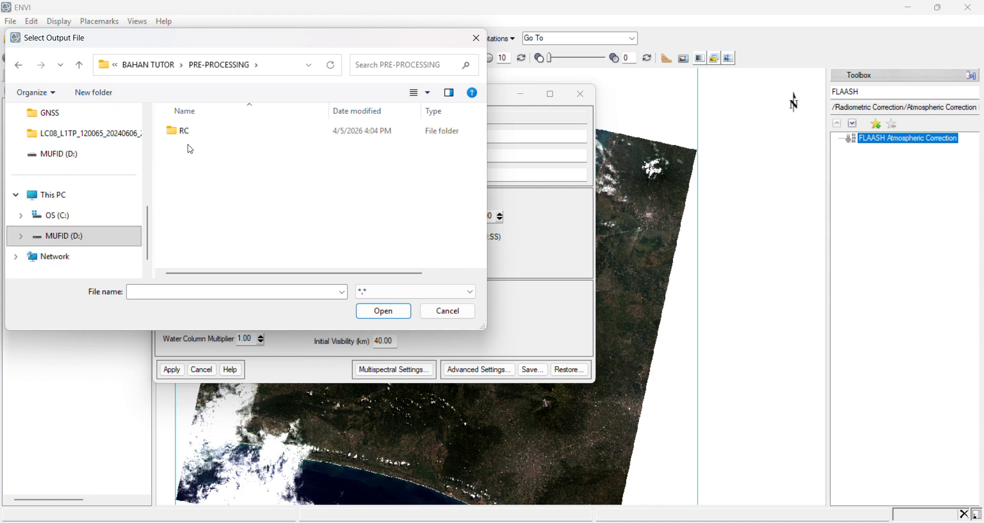
Create a folder named FLAASH AC inside PRE-PROCESSING, correcting its spelling, and open it
left_click(94, 93)
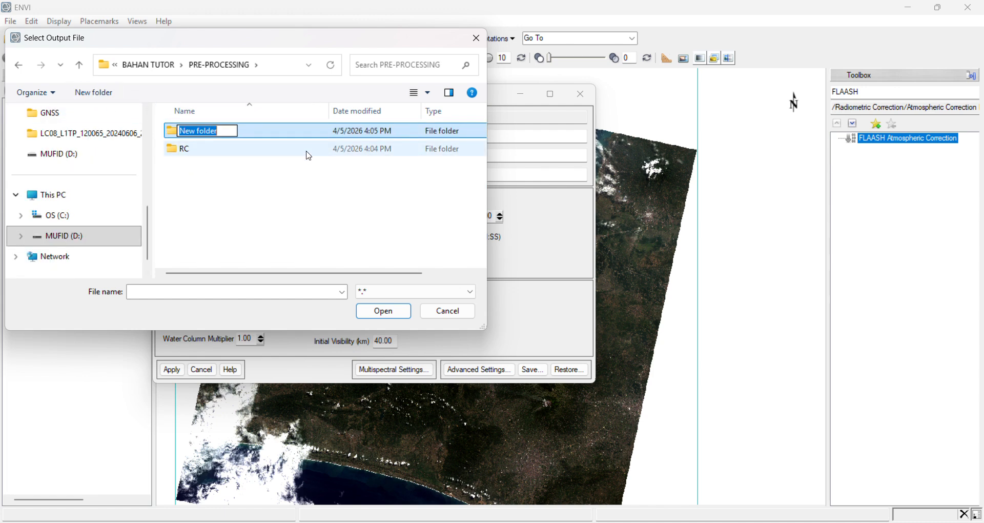
type("FLA")
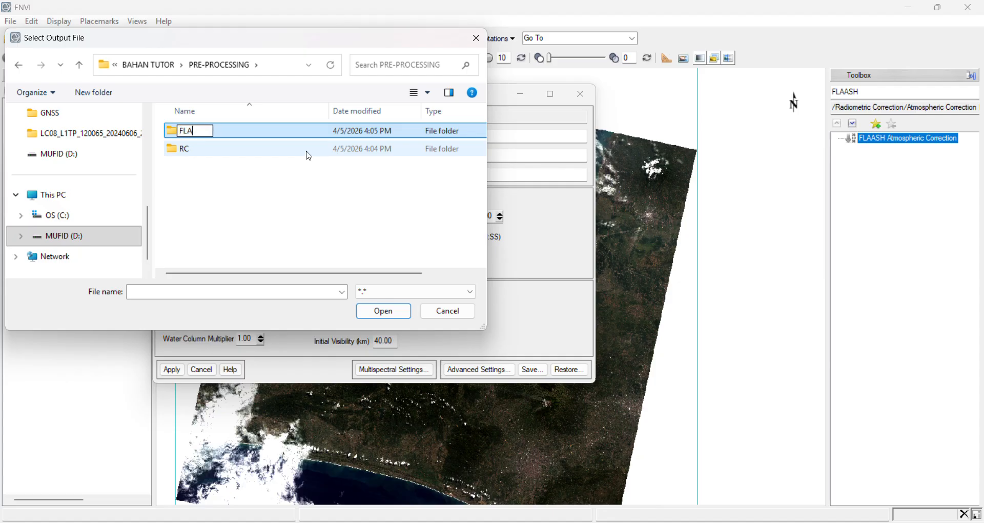
type("AH AC")
key("Return")
double_click(203, 127)
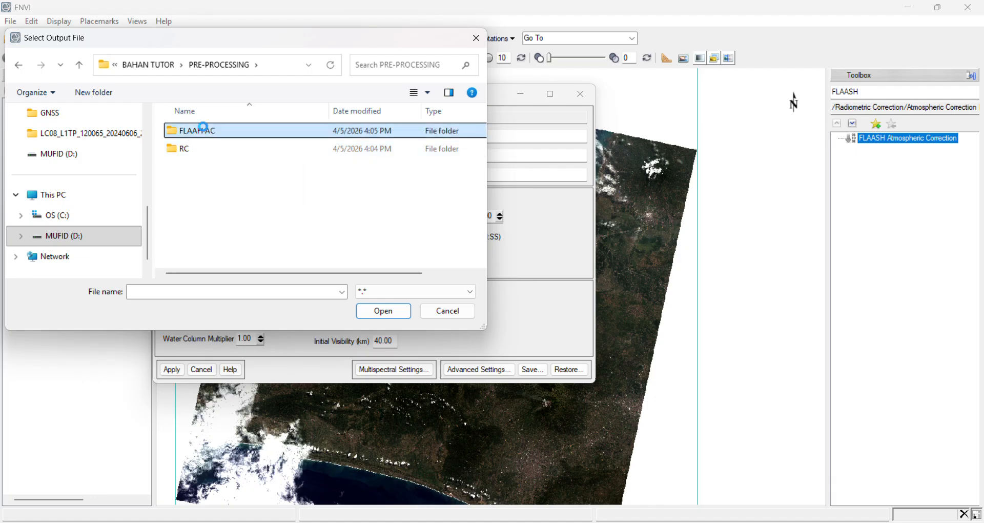
right_click(203, 128)
left_click(245, 437)
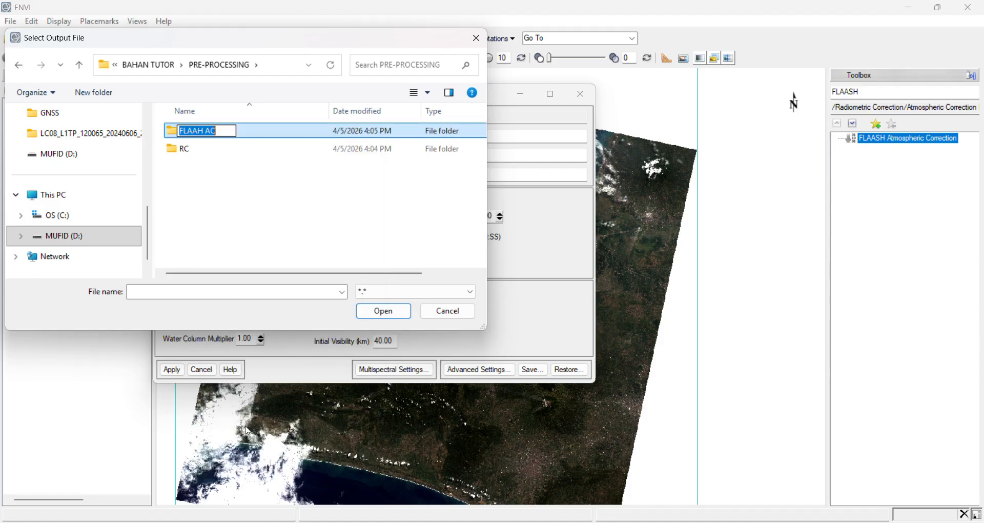
left_click(198, 130)
type("S")
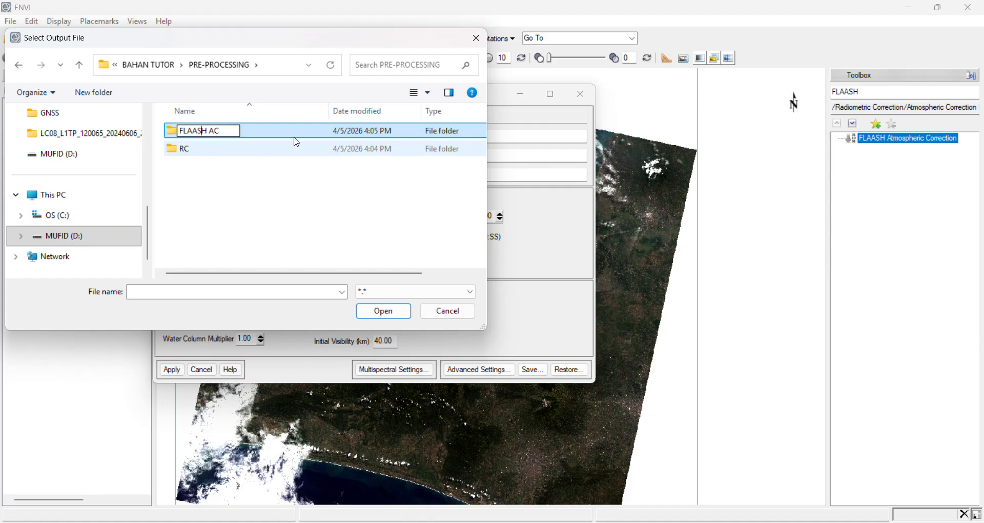
key("Return")
double_click(278, 132)
Name the output reflectance file FLAASH AC and accept it in the FLAASH AC folder
left_click(208, 291)
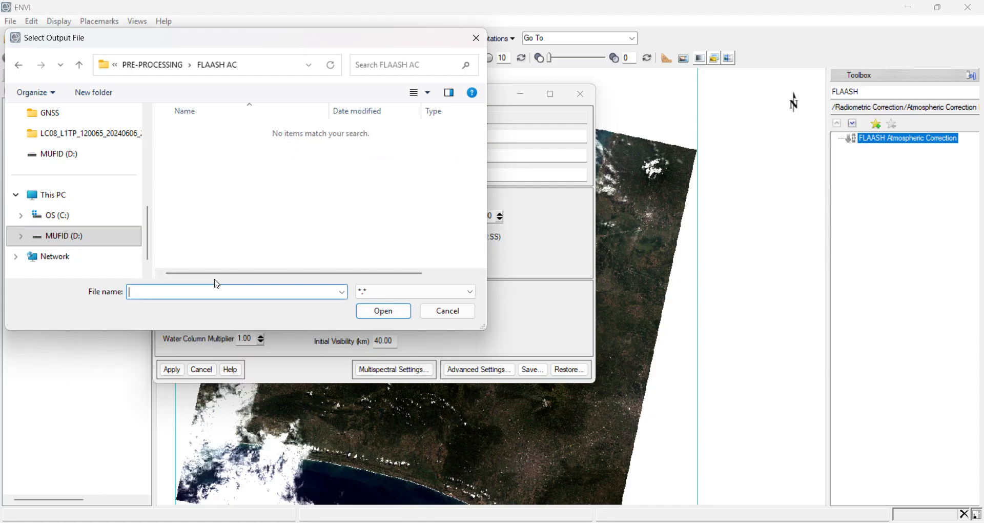
type("FLAASH AC")
left_click(382, 311)
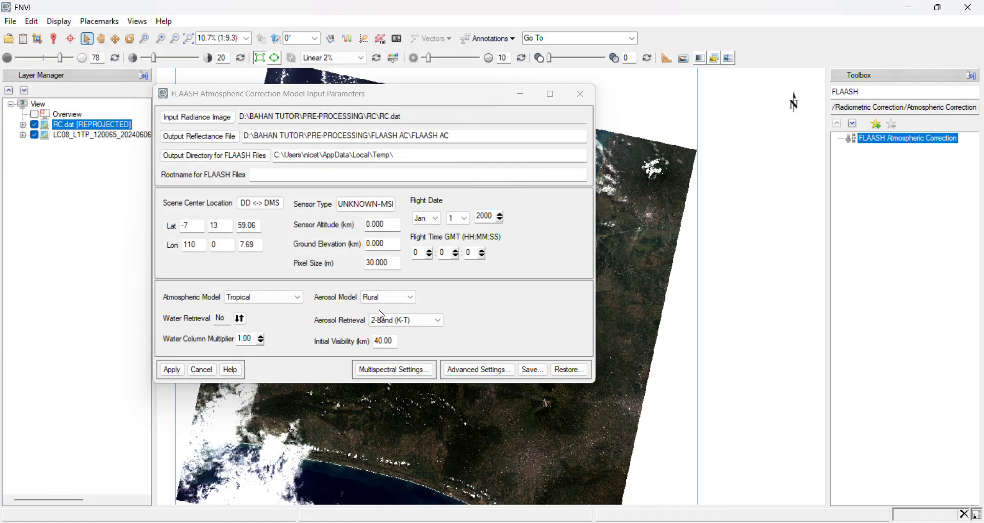
Set the output directory for FLAASH files to the FLAASH AC folder inside BAHAN TUTOR\PRE-PROCESSING on drive D:
left_click(233, 159)
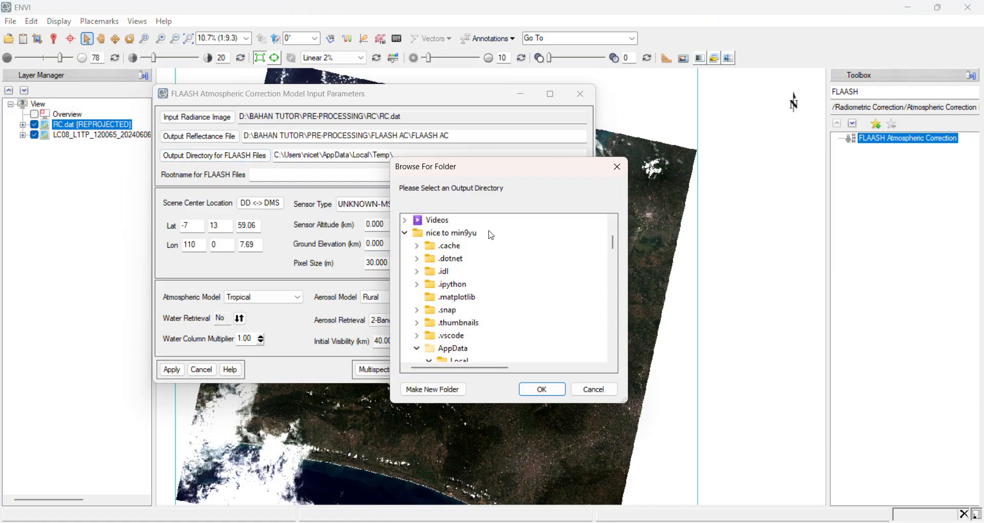
scroll(489, 257, "down", 15)
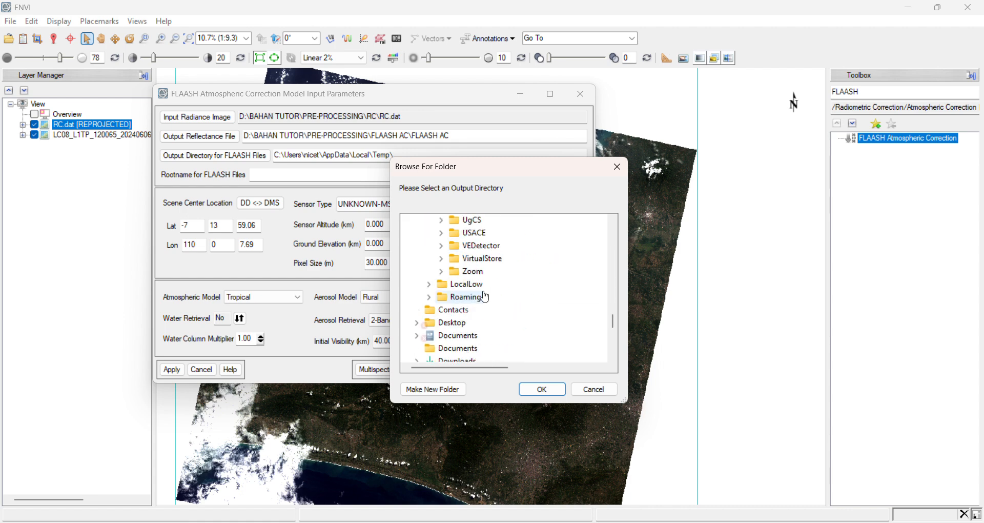
scroll(485, 297, "down", 5)
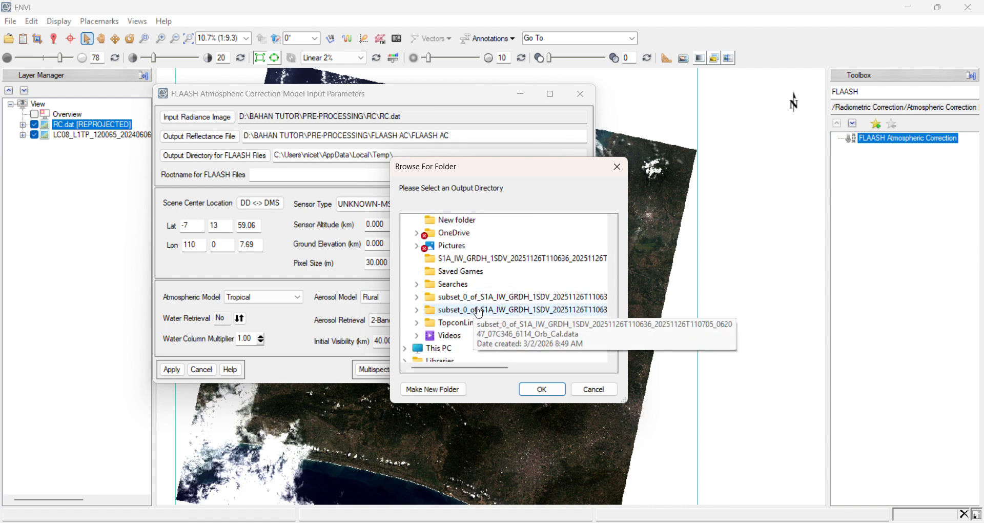
scroll(454, 318, "down", 2)
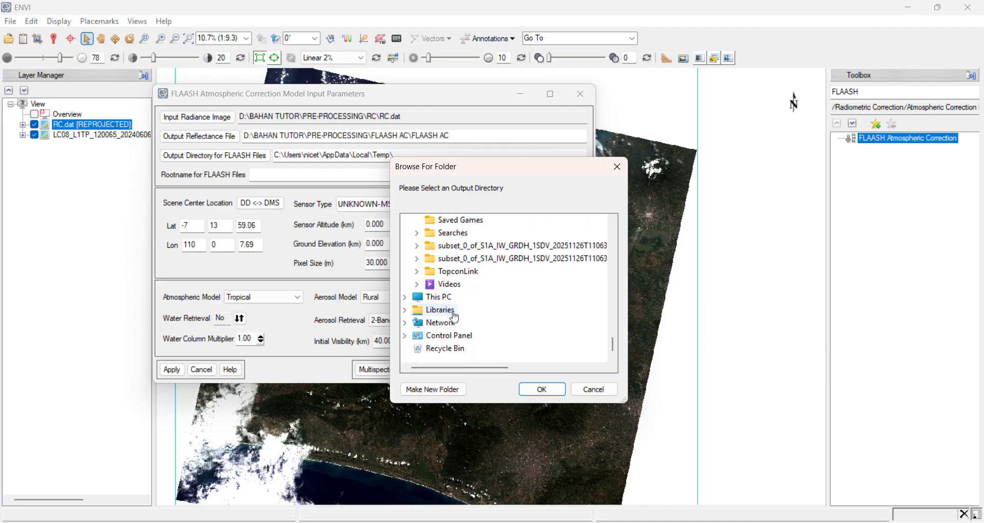
left_click(405, 297)
scroll(416, 300, "down", 1)
left_click(417, 297)
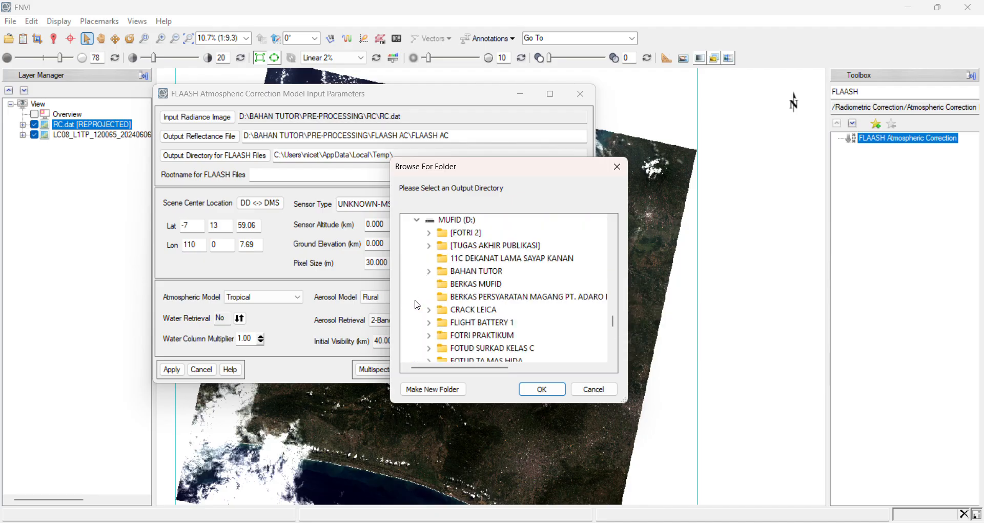
scroll(425, 307, "down", 3)
scroll(451, 303, "up", 3)
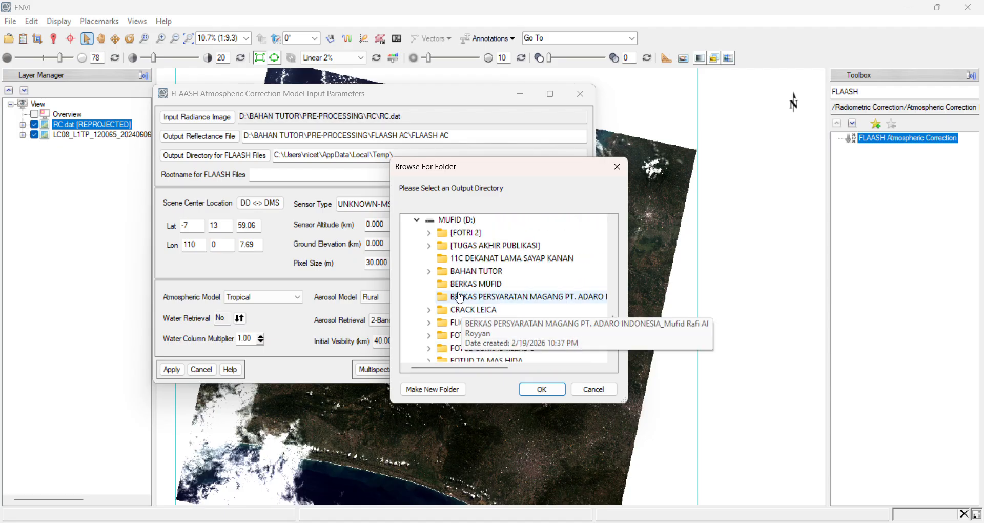
left_click(429, 271)
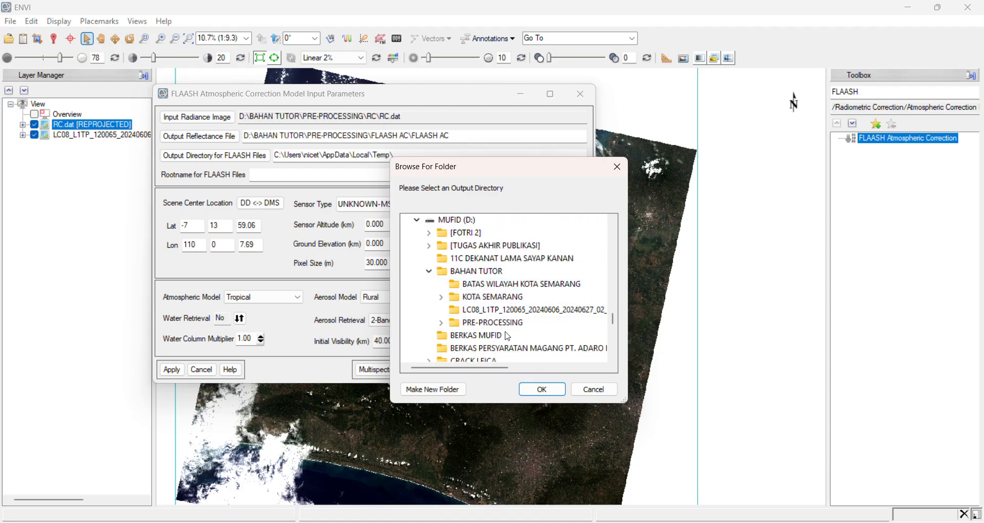
left_click(440, 322)
scroll(490, 318, "down", 1)
left_click(491, 300)
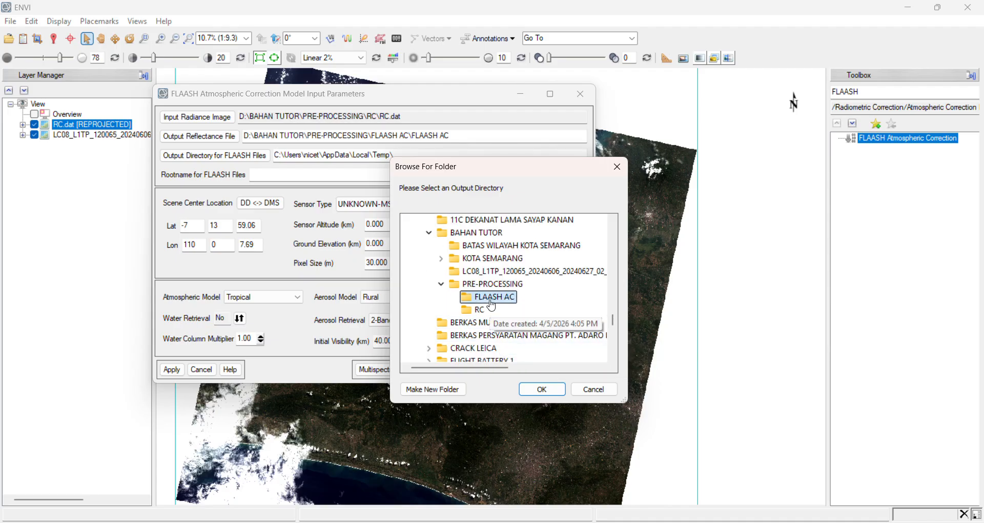
left_click(542, 389)
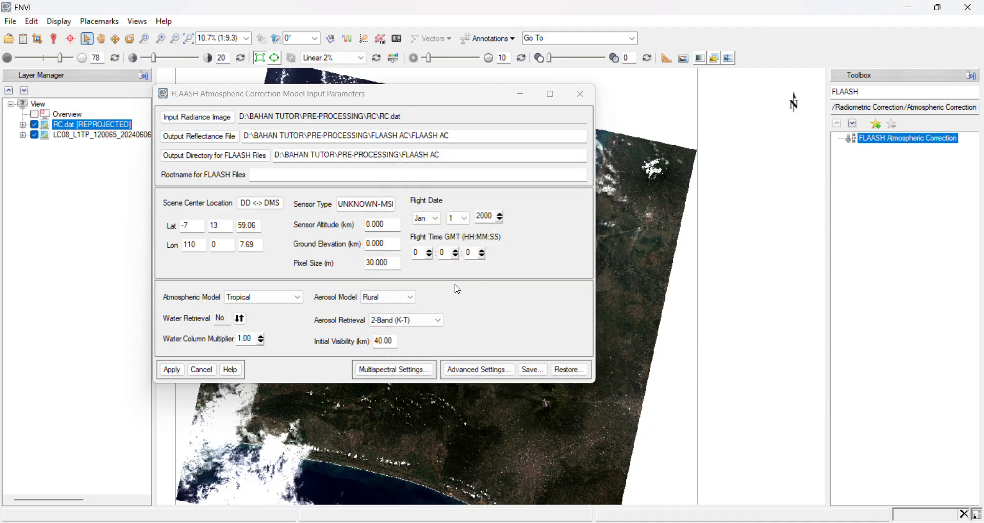
Enter FLAASH ATMOSPHERIC CORRECTION as the rootname for the FLAASH files
left_click(323, 175)
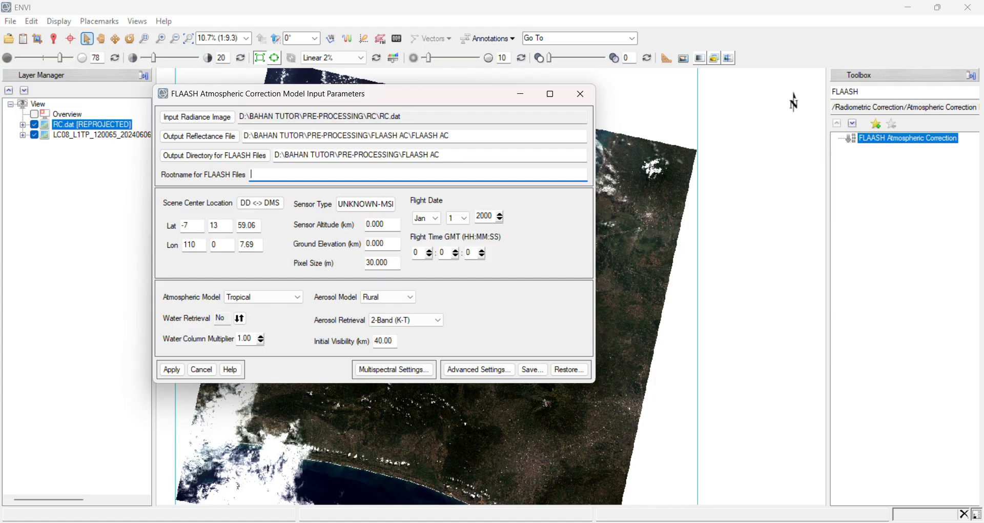
type("FLAASH ATMOSPEH")
type("IC CORRECTION")
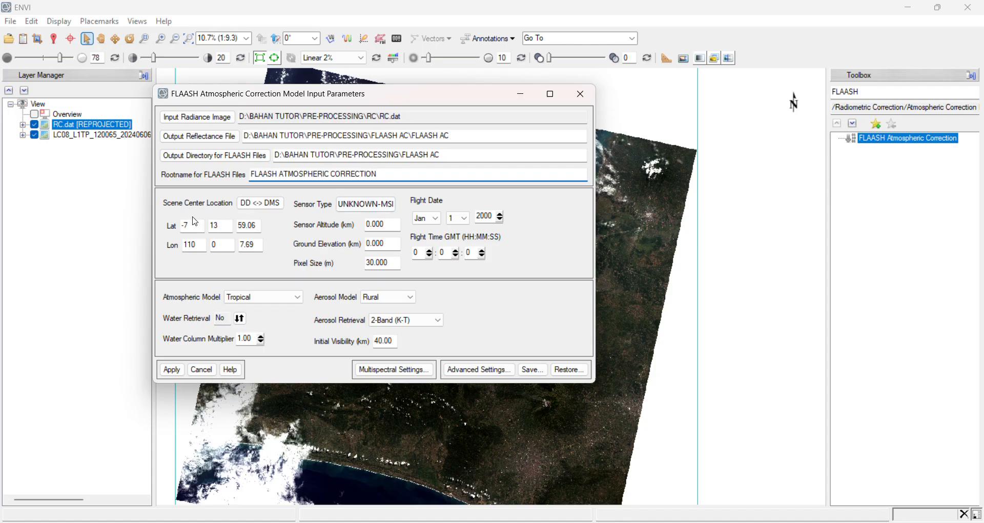
Set the sensor type to the multispectral Landsat-8 OLI sensor
left_click(367, 204)
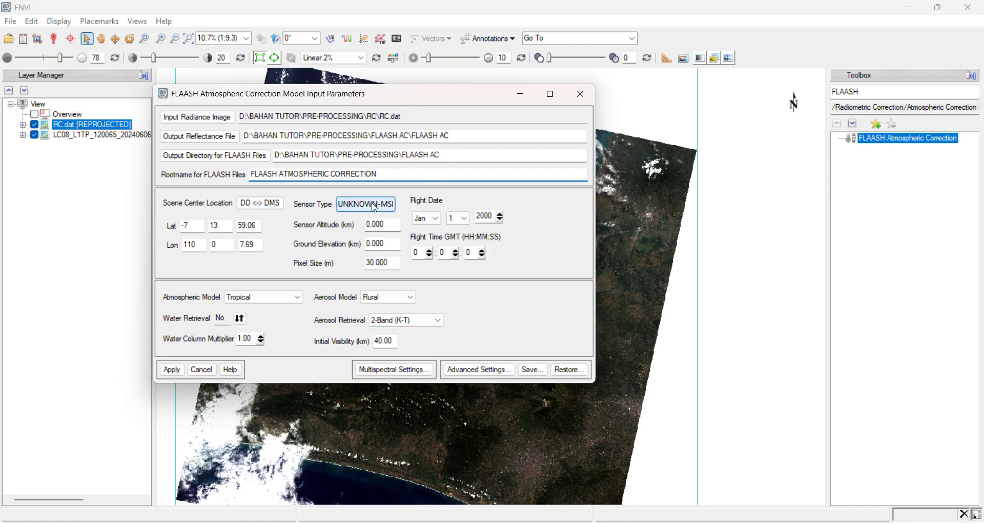
mouse_move(396, 239)
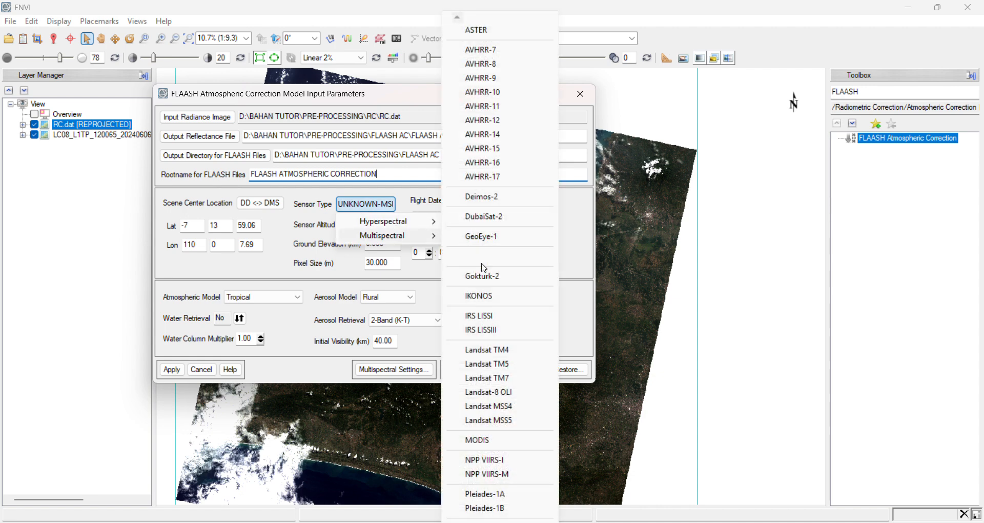
left_click(496, 392)
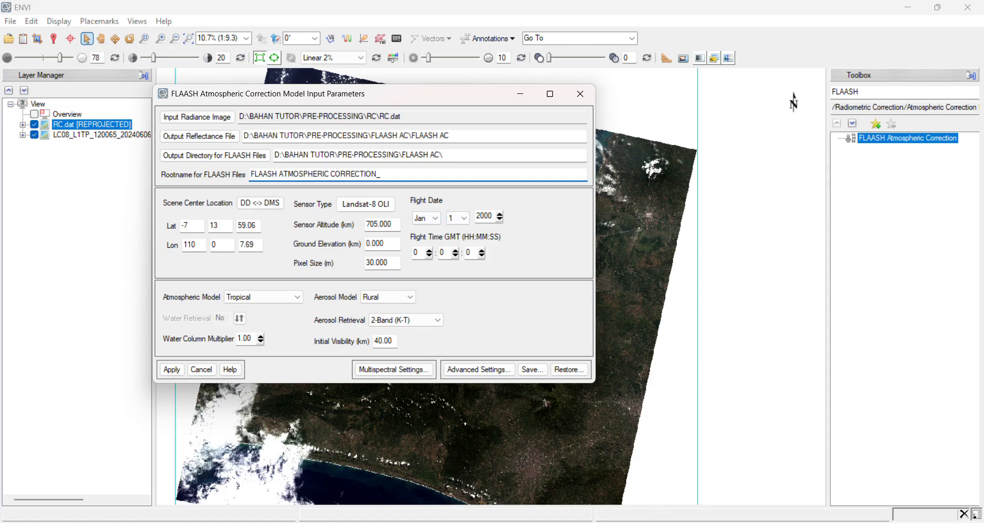
Switch to the LC08 metadata file in Notepad and search for DATE to examine the scene's acquisition date
left_click(641, 477)
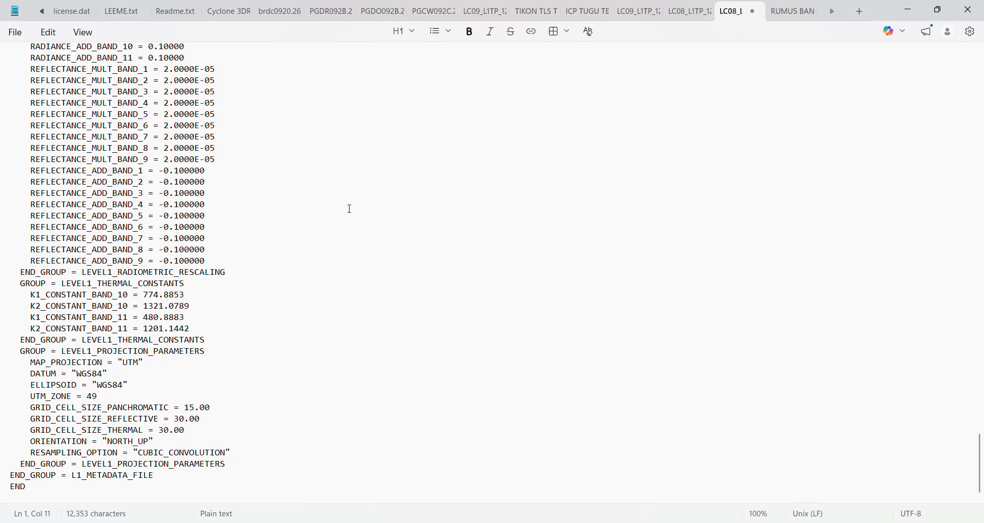
key("ctrl+f")
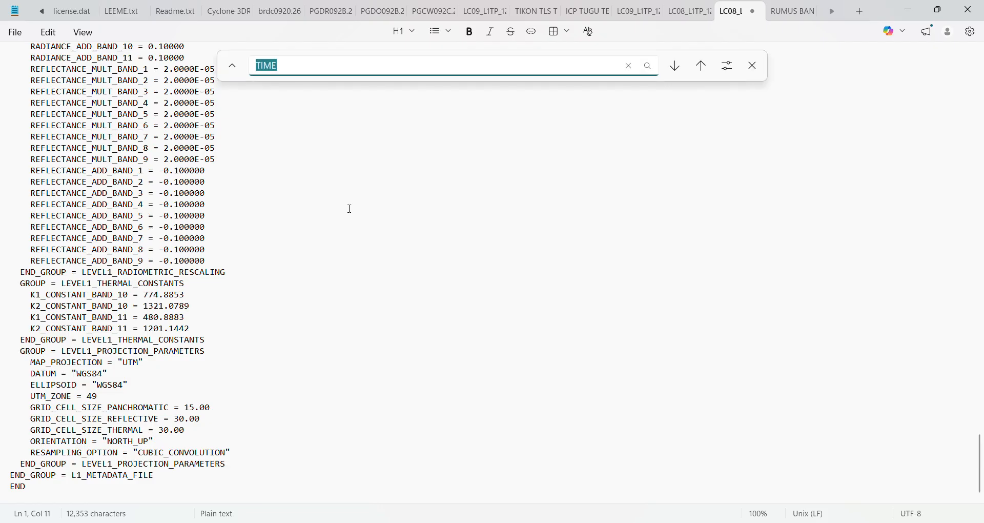
type("DATE")
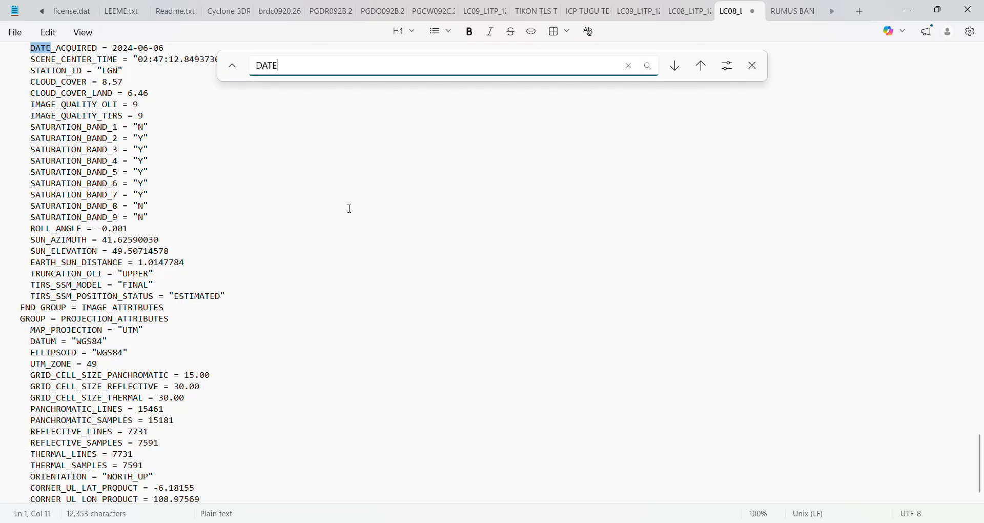
scroll(199, 305, "up", 3)
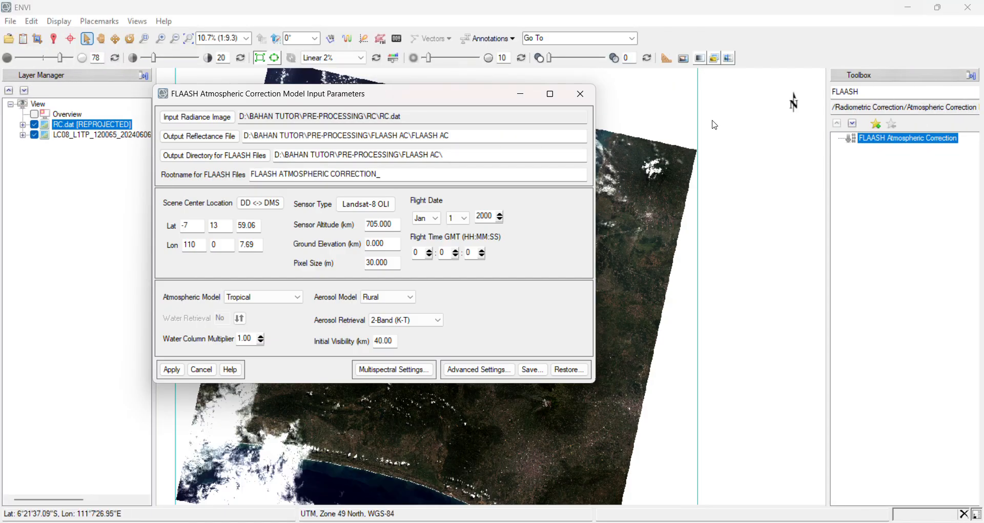
Return to ENVI and set the FLAASH flight date to Jun 6, 2024
left_click(435, 219)
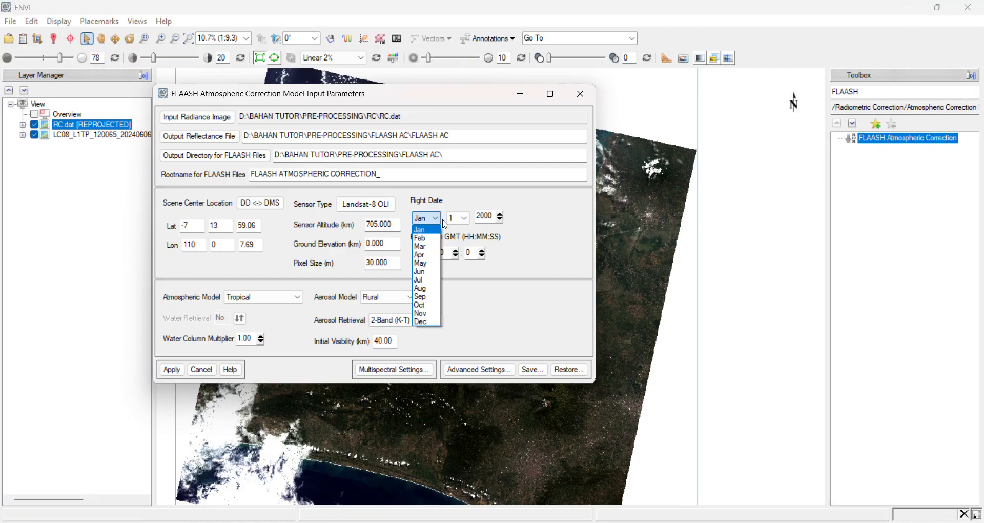
left_click(428, 272)
left_click(465, 219)
left_click(454, 271)
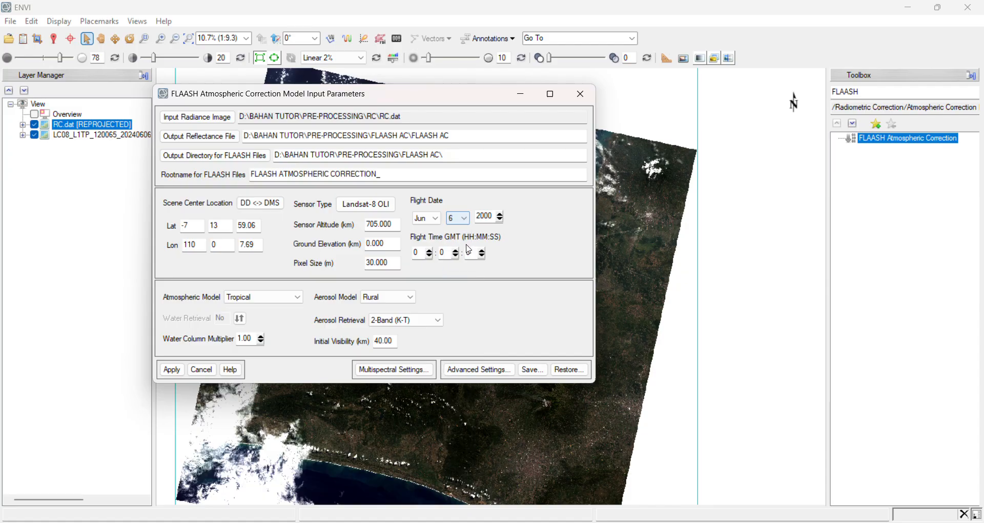
double_click(485, 218)
type("2024")
Check the scene center time in the Notepad metadata file and set the FLAASH flight time GMT in ENVI to 2:47:12
left_click(653, 522)
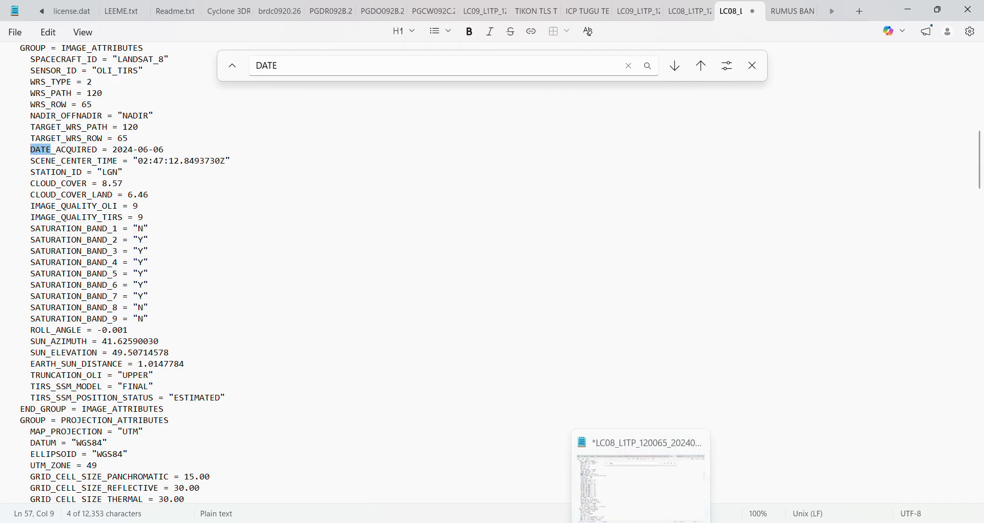
left_click(669, 522)
left_click(709, 494)
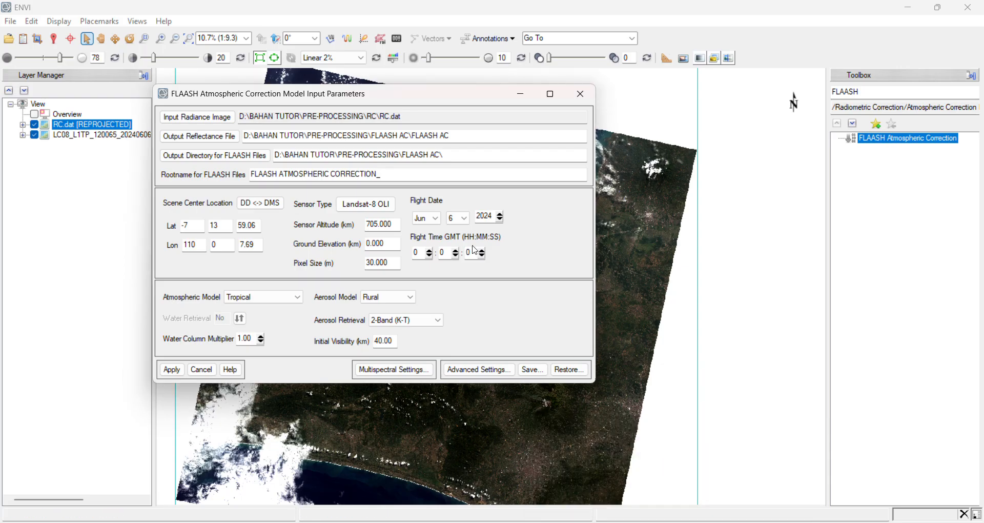
left_click(418, 253)
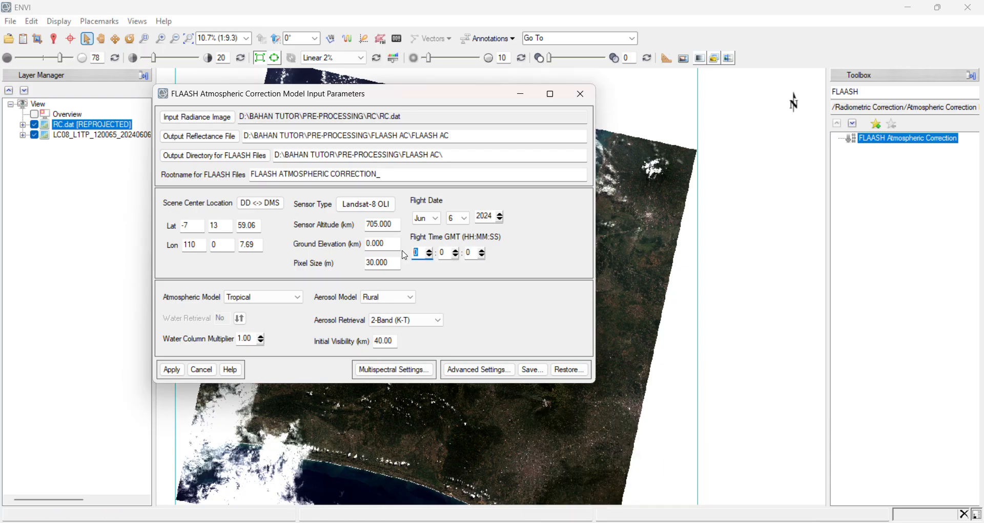
double_click(442, 252)
type("47")
double_click(467, 253)
key("alt+Tab")
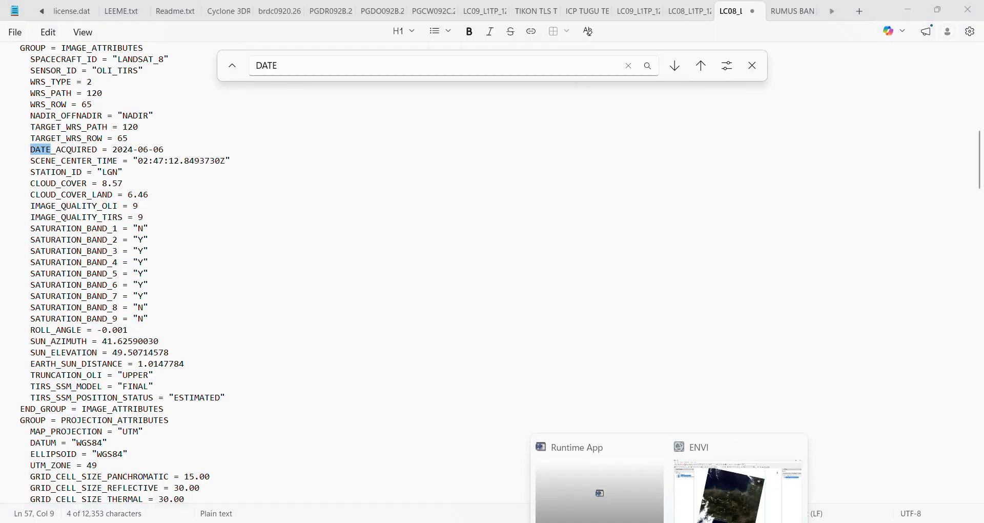
left_click(713, 479)
left_click(470, 253)
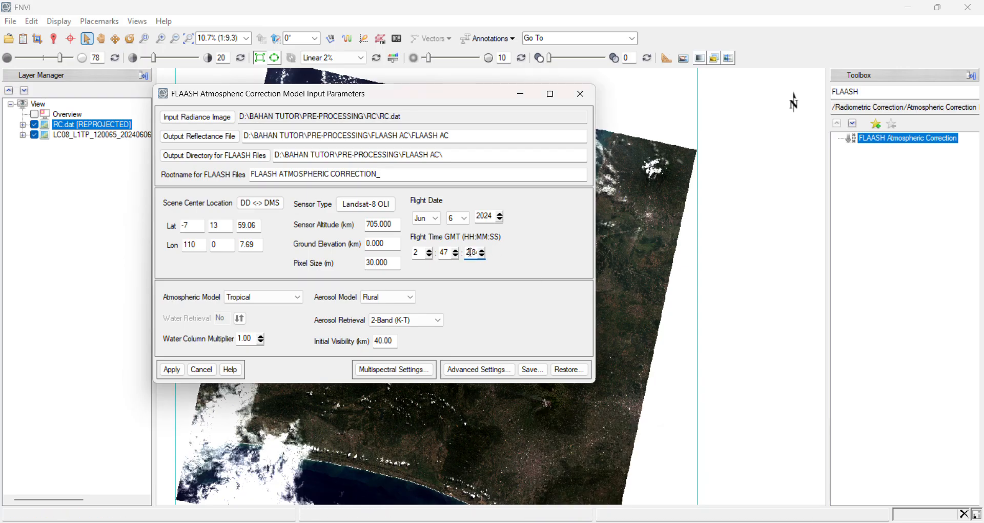
key("ctrl+v")
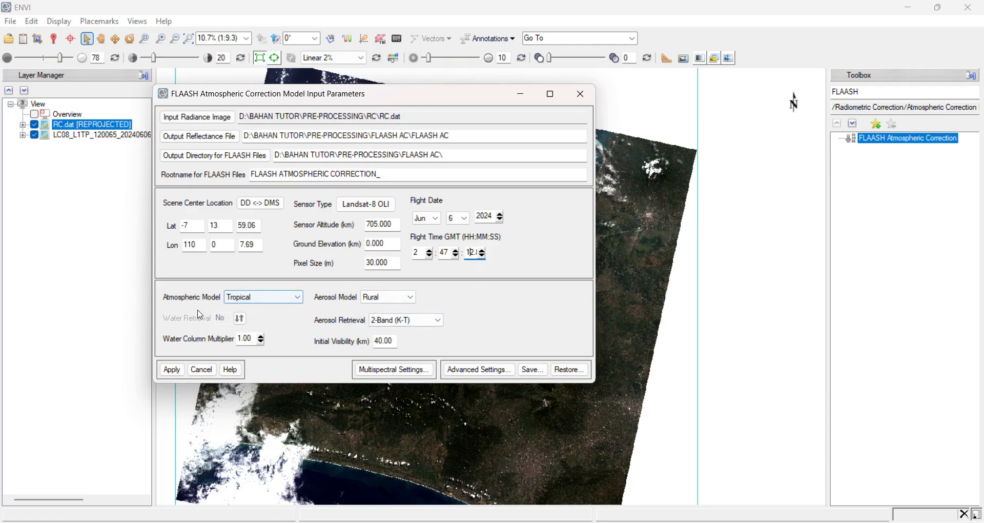
Choose Tropical as the atmospheric model and Rural as the aerosol model
left_click(264, 299)
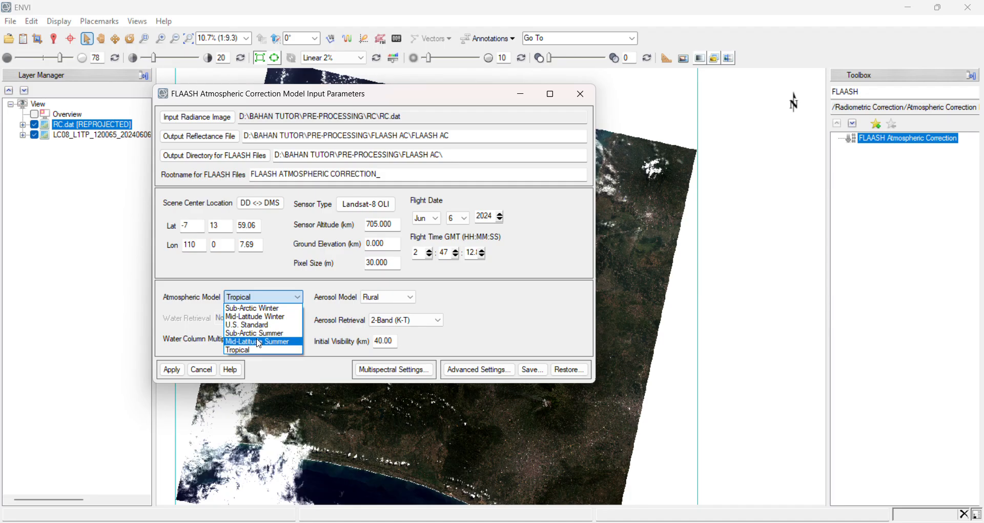
left_click(257, 351)
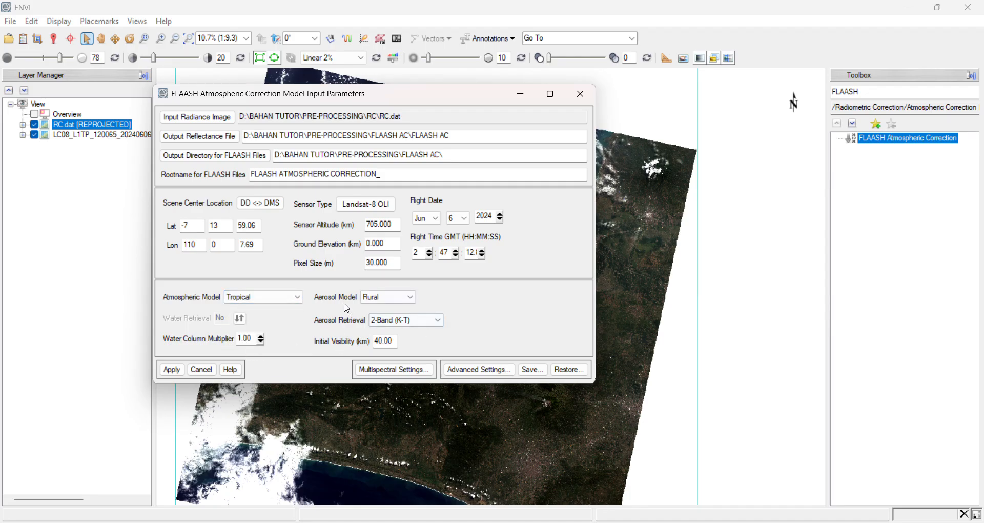
left_click(394, 297)
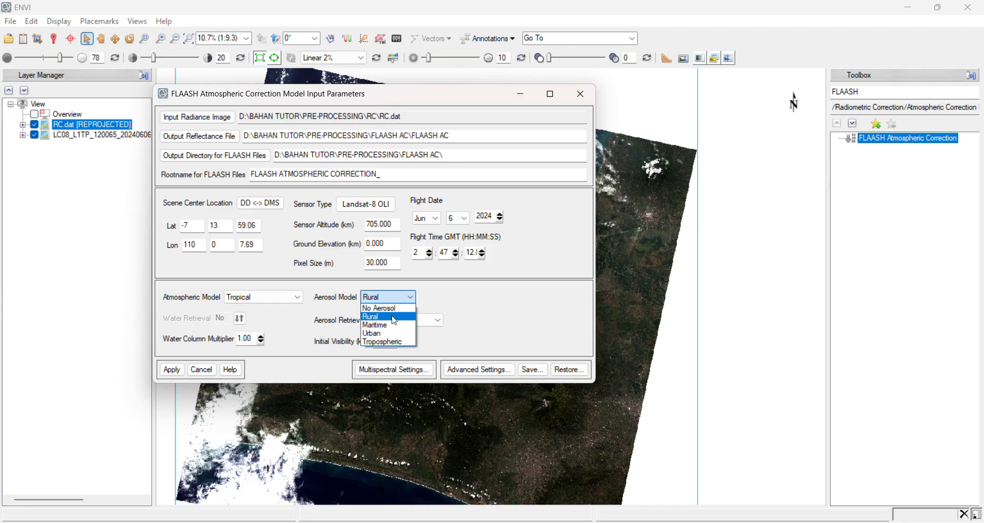
left_click(395, 318)
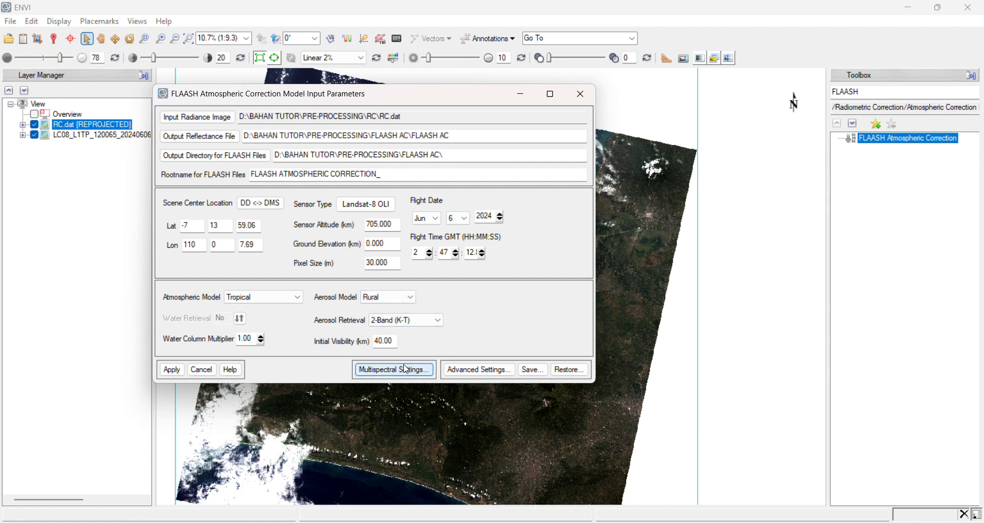
In the multispectral settings, assign the Kaufman-Tanre aerosol retrieval defaults for Over-Land Retrieval standard (660:2100 nm)
left_click(388, 373)
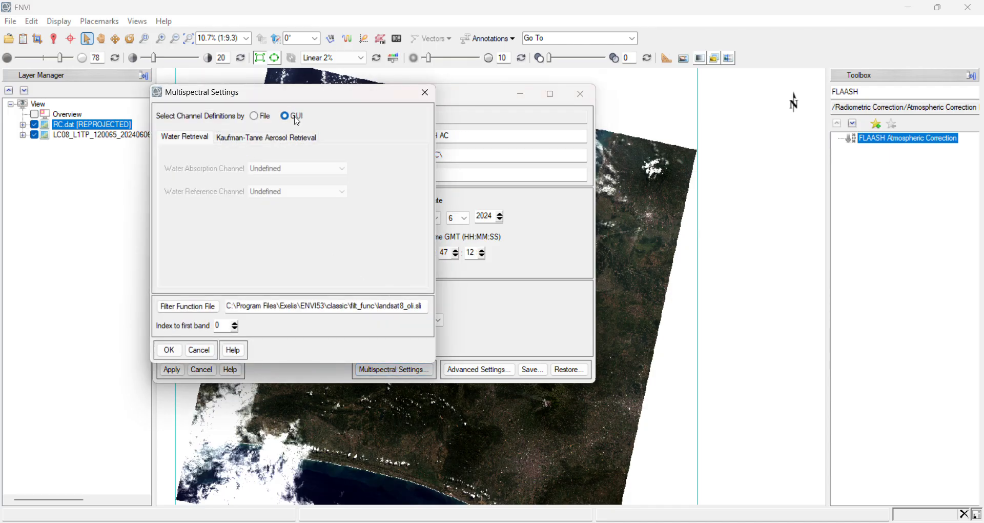
left_click(259, 141)
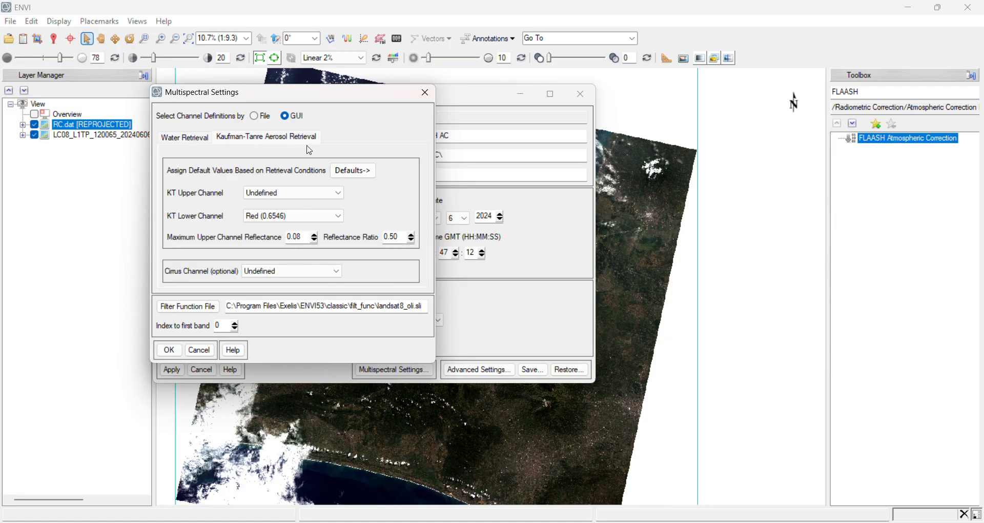
left_click(346, 172)
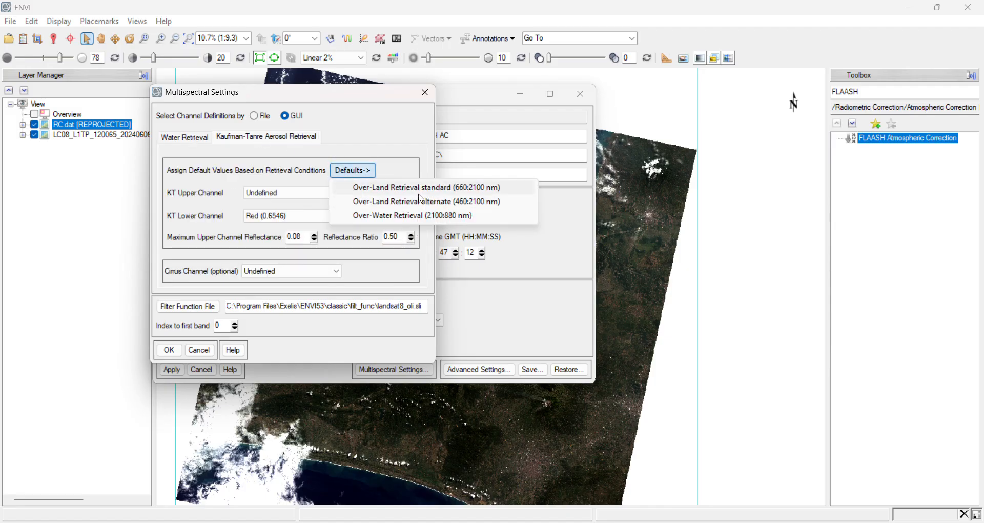
left_click(423, 188)
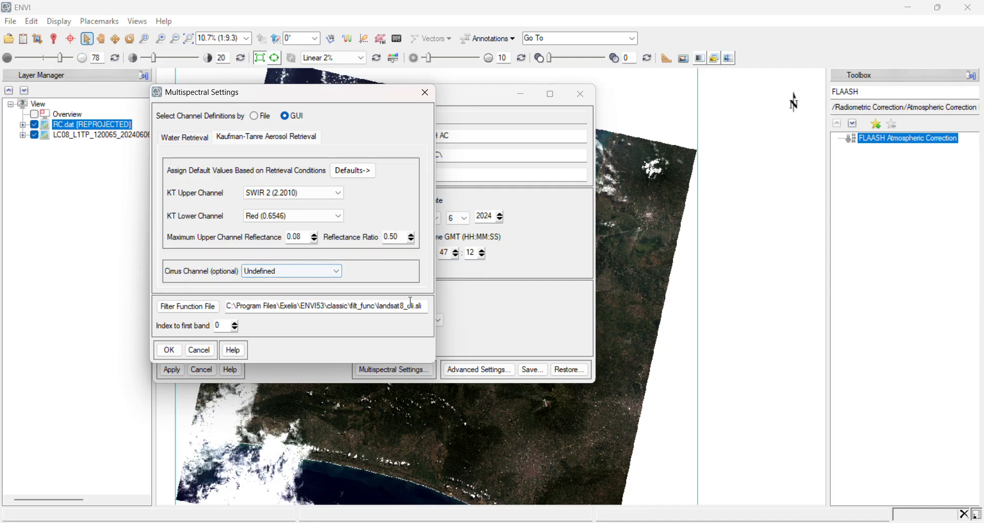
Start choosing a new filter function file from disk for the multispectral settings
left_click(198, 307)
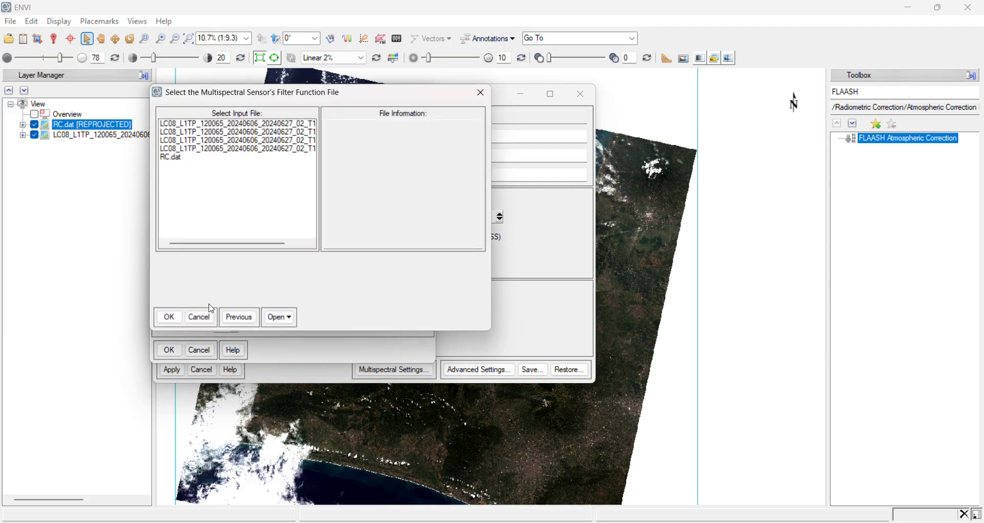
left_click(279, 317)
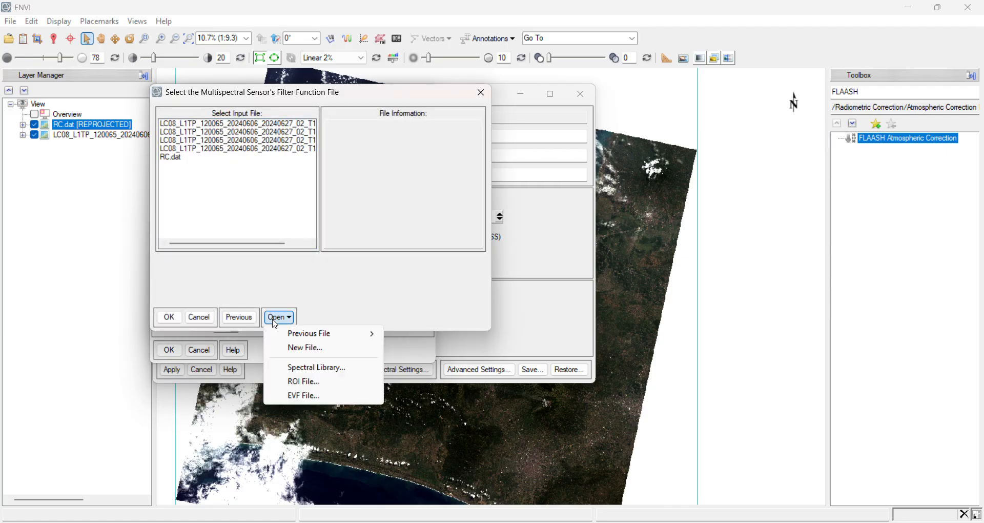
left_click(295, 347)
scroll(230, 301, "up", 1)
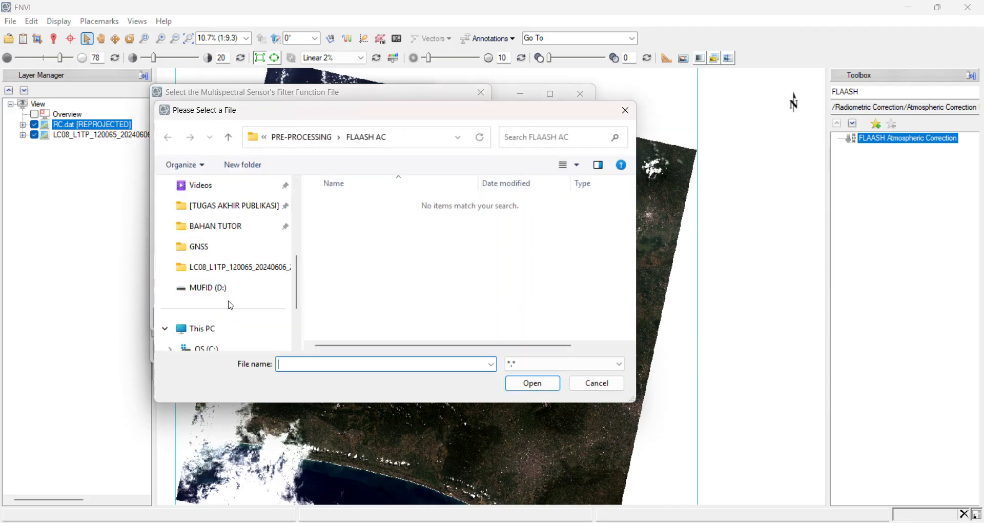
scroll(238, 266, "down", 2)
scroll(238, 266, "up", 2)
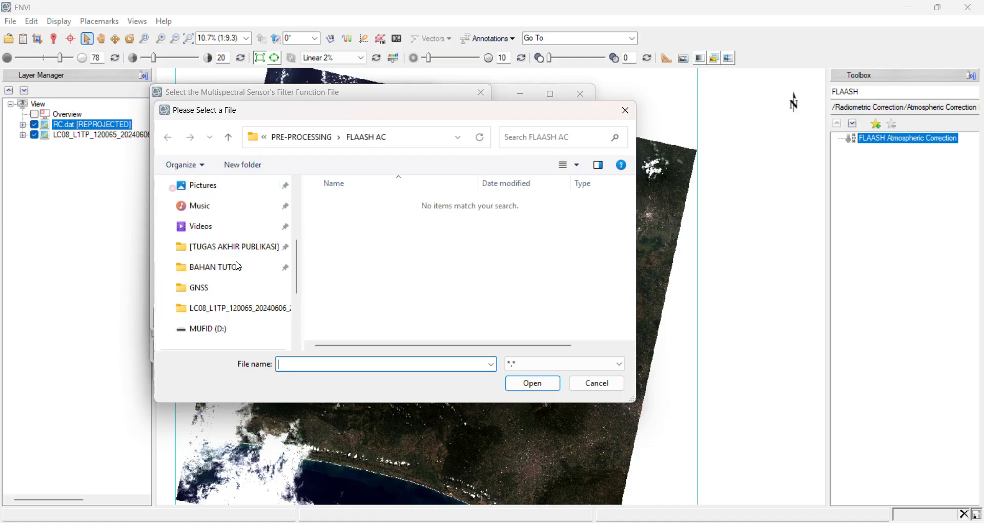
scroll(248, 265, "down", 1)
scroll(241, 256, "down", 1)
scroll(217, 267, "up", 2)
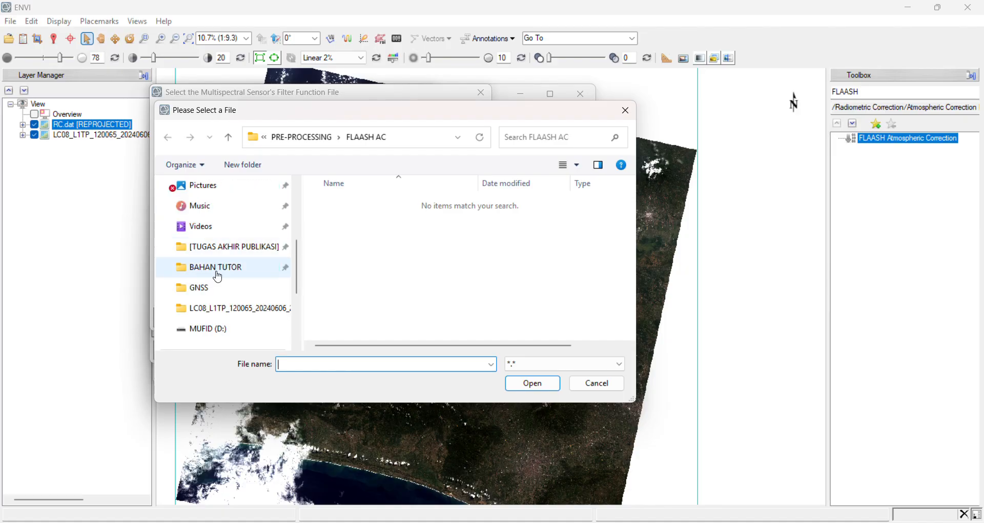
scroll(219, 268, "down", 1)
scroll(222, 279, "up", 1)
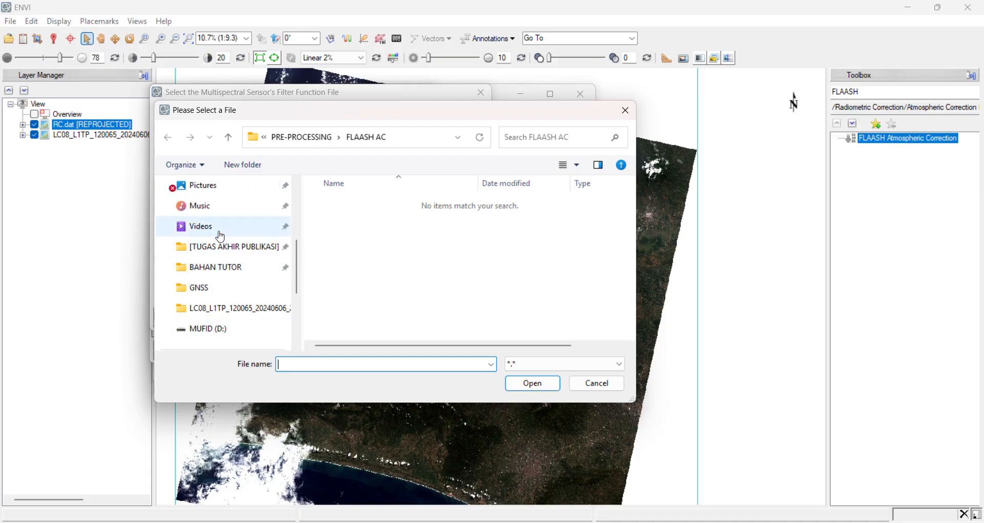
Browse to the folder C:\Program Files\Exelis\ENVI53\resource\filterfuncs
scroll(220, 246, "down", 2)
left_click(225, 269)
scroll(363, 259, "down", 2)
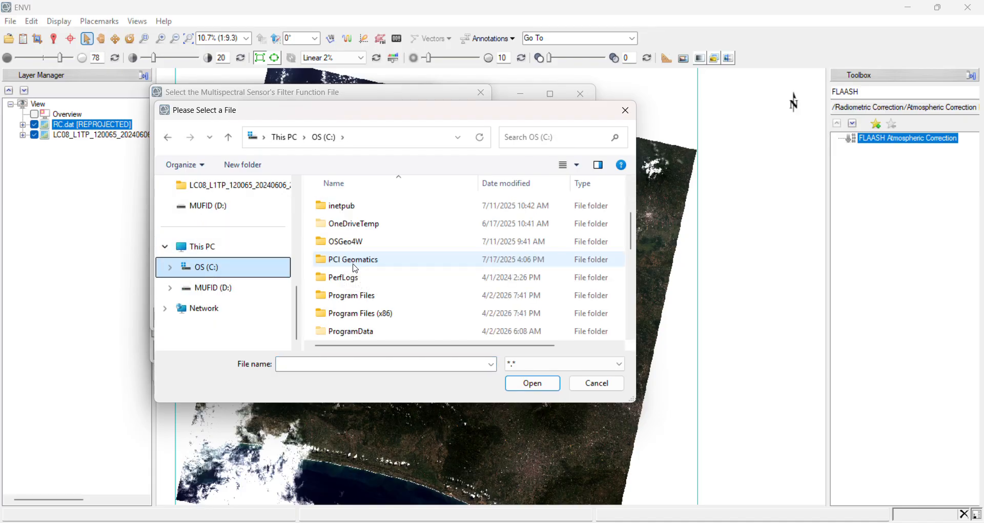
double_click(358, 294)
scroll(348, 294, "down", 2)
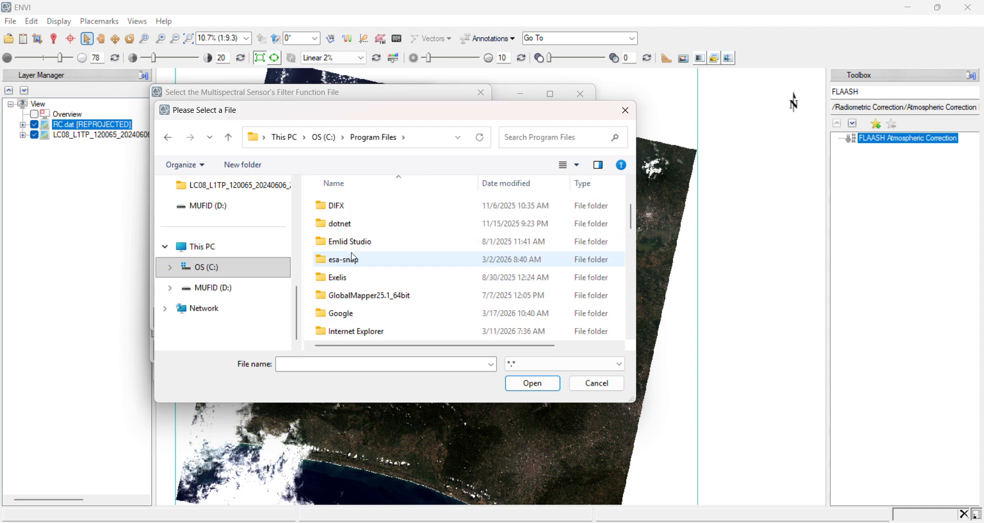
double_click(346, 279)
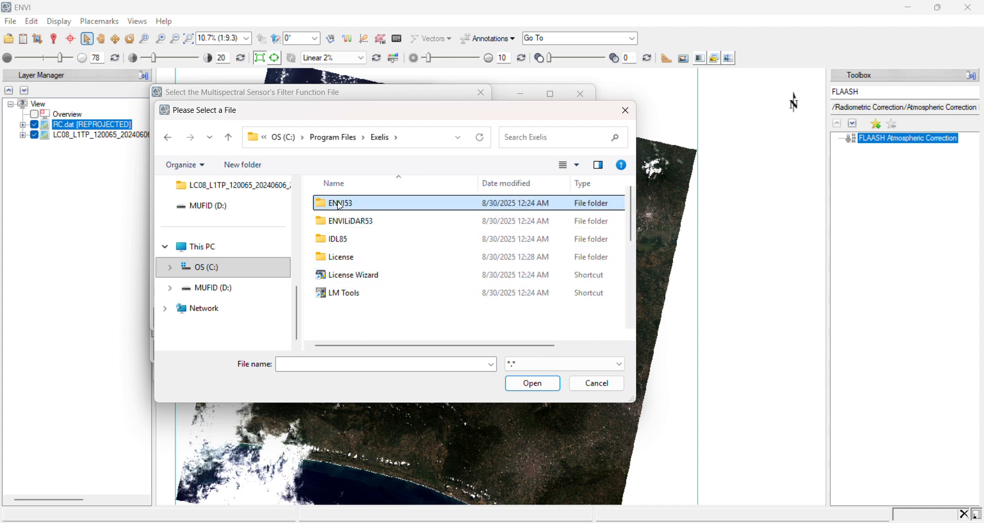
double_click(336, 203)
scroll(368, 266, "down", 2)
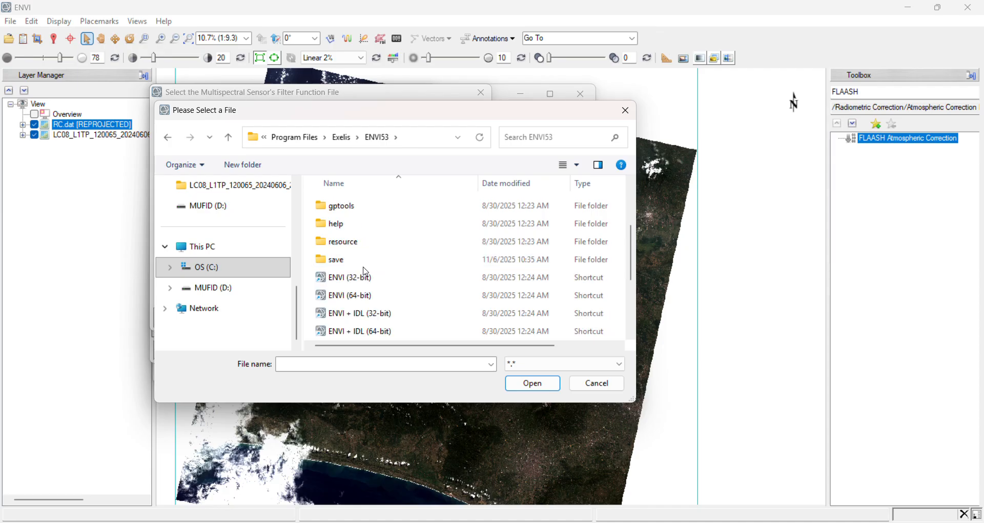
double_click(353, 242)
double_click(358, 222)
scroll(378, 255, "down", 3)
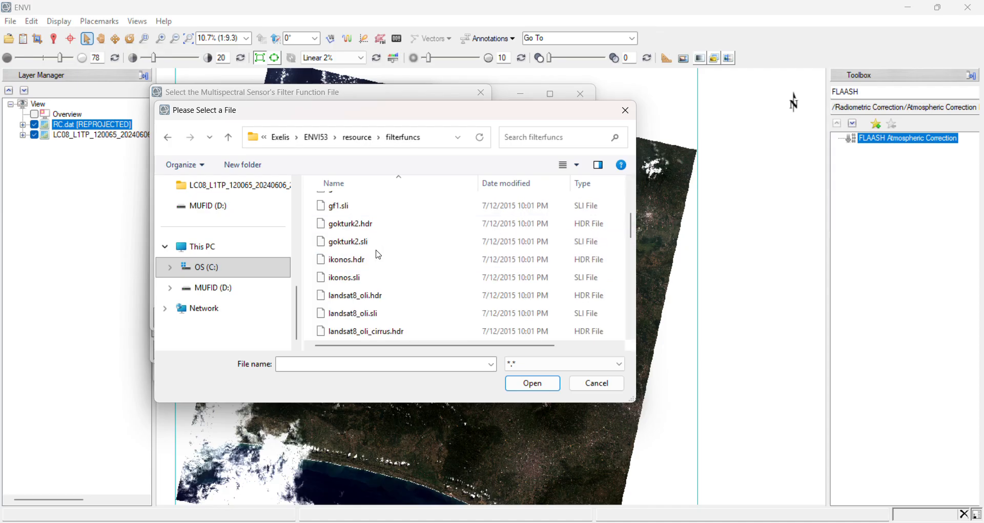
Assign landsat8_oli.sli as the filter function file, accept the multispectral settings and close the Spectral Library Viewer
scroll(378, 254, "down", 4)
scroll(370, 257, "up", 2)
left_click(372, 202)
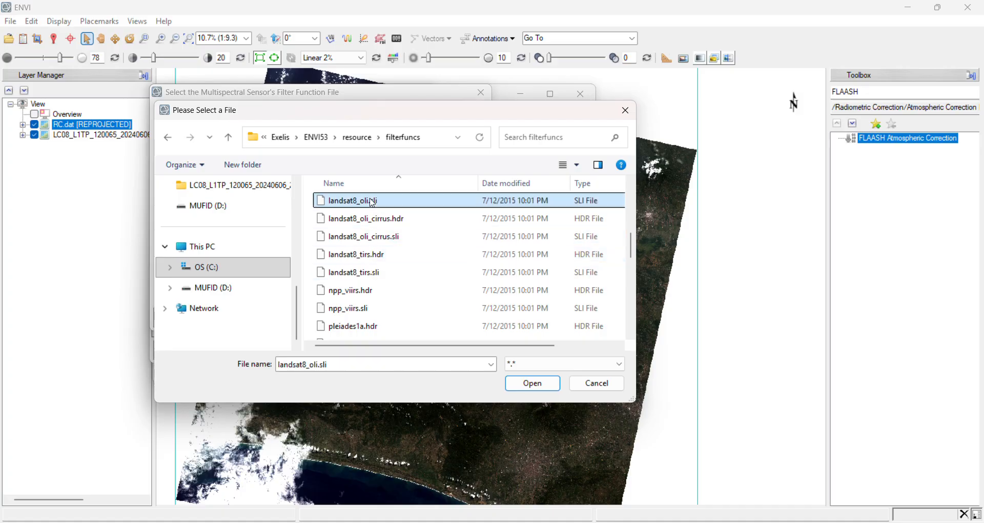
left_click(525, 389)
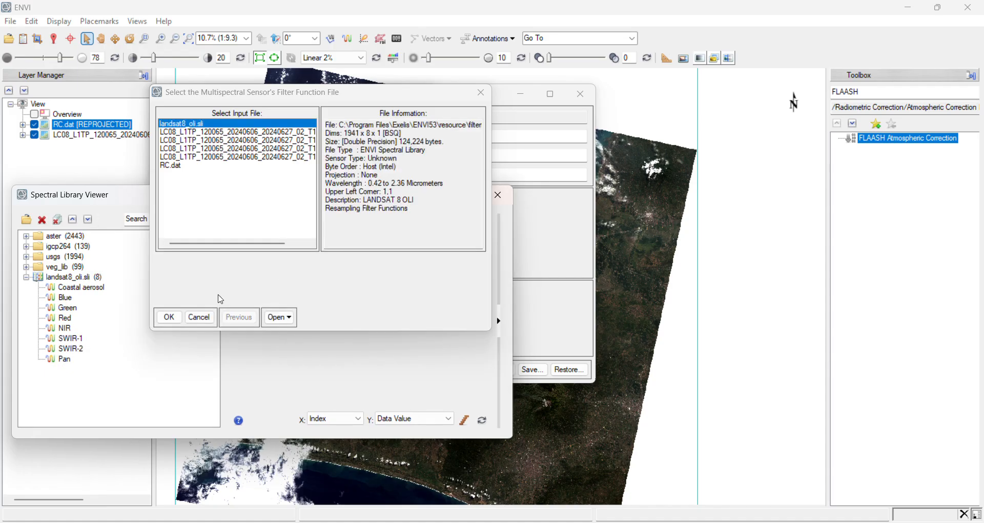
left_click(169, 317)
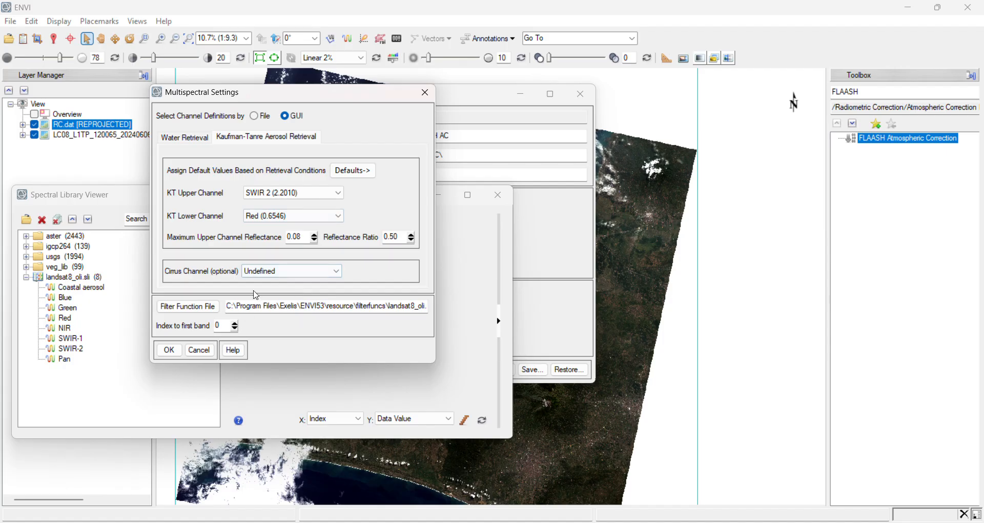
left_click(169, 350)
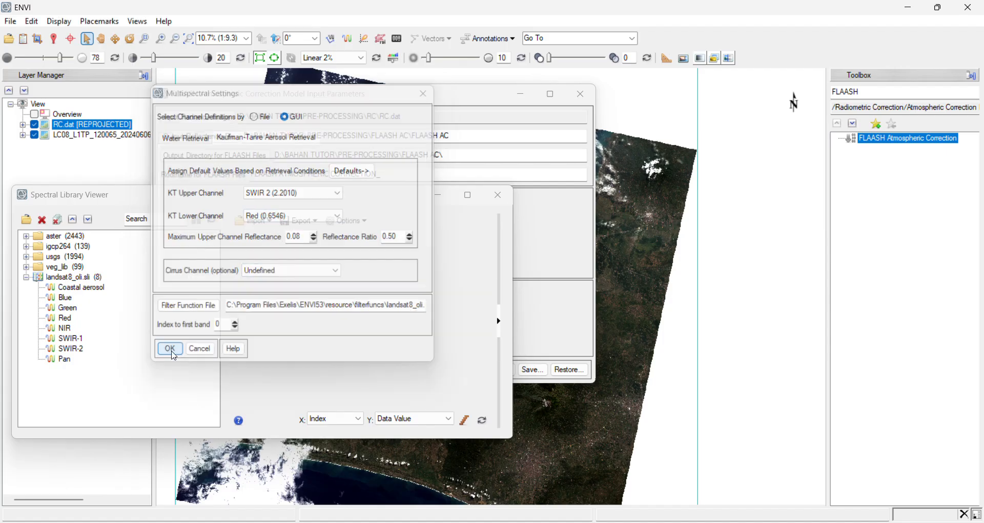
left_click(497, 197)
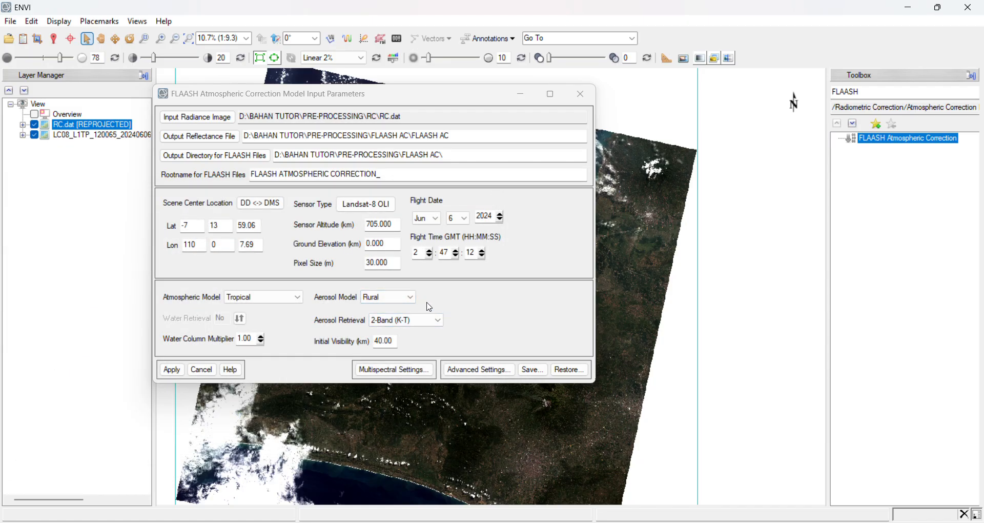
Try the Rural, Tropospheric and Urban options for the aerosol model
left_click(392, 303)
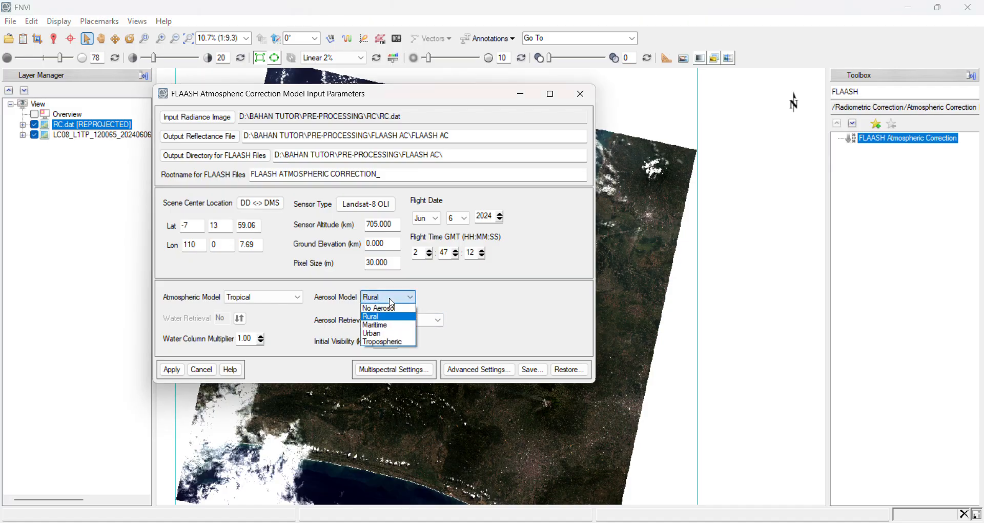
left_click(387, 317)
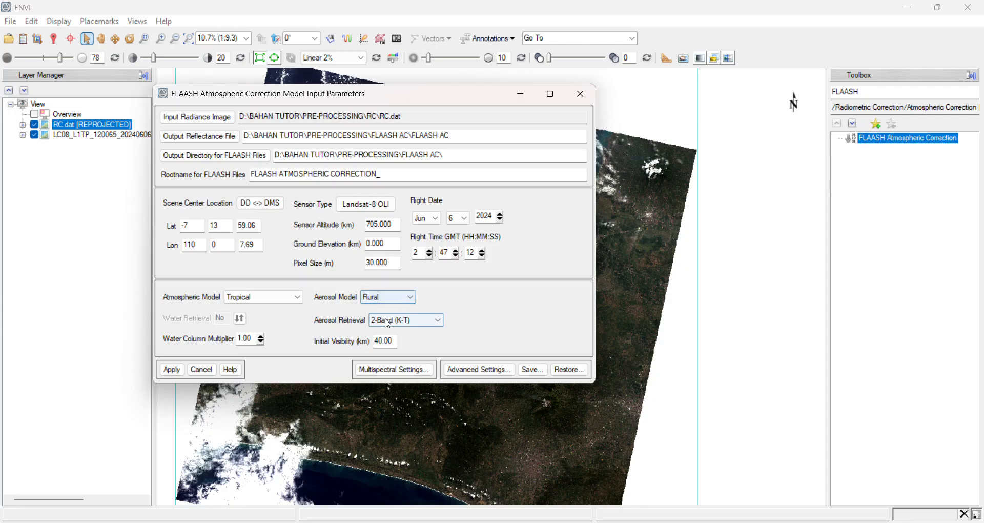
left_click(396, 300)
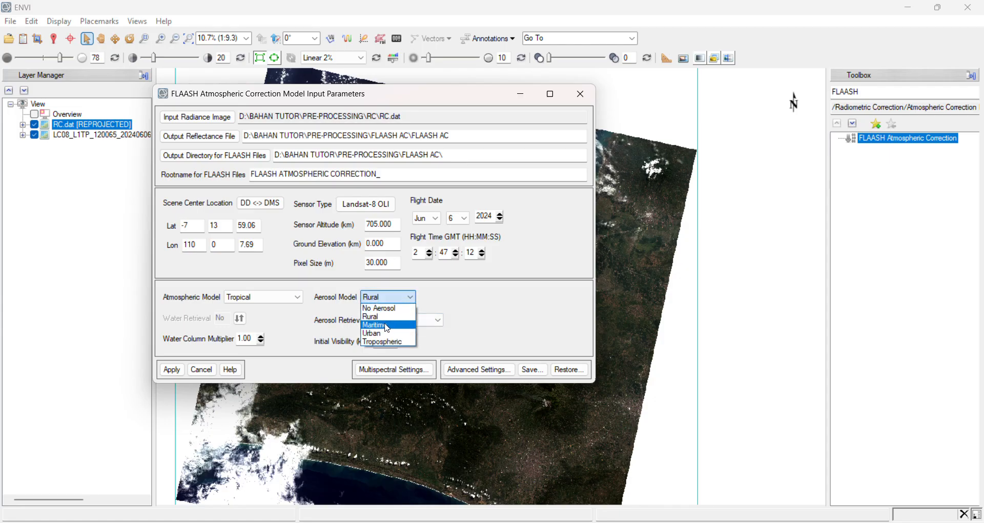
left_click(382, 342)
left_click(387, 298)
left_click(378, 334)
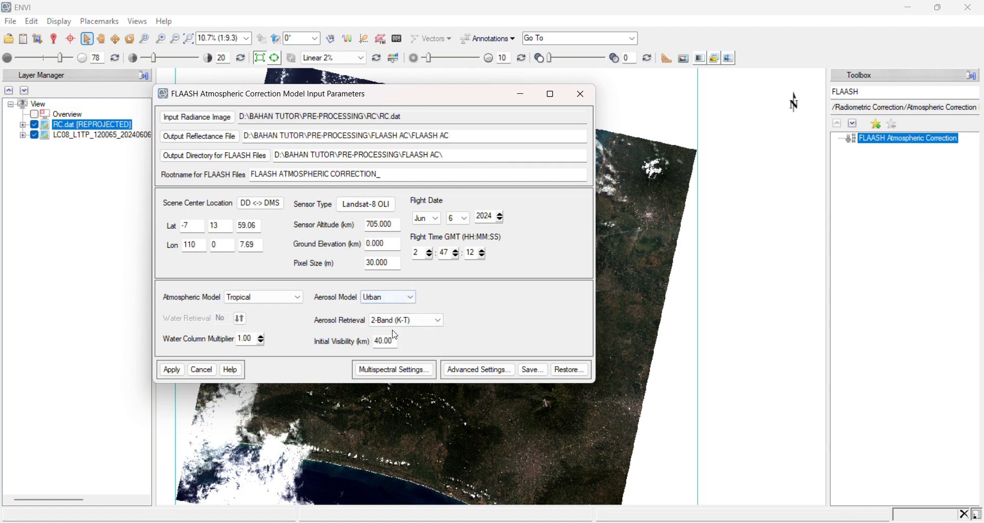
Set the initial visibility to 25.00 km and the aerosol model to Rural
left_click_drag(395, 342, 367, 344)
type("25.00")
left_click(410, 297)
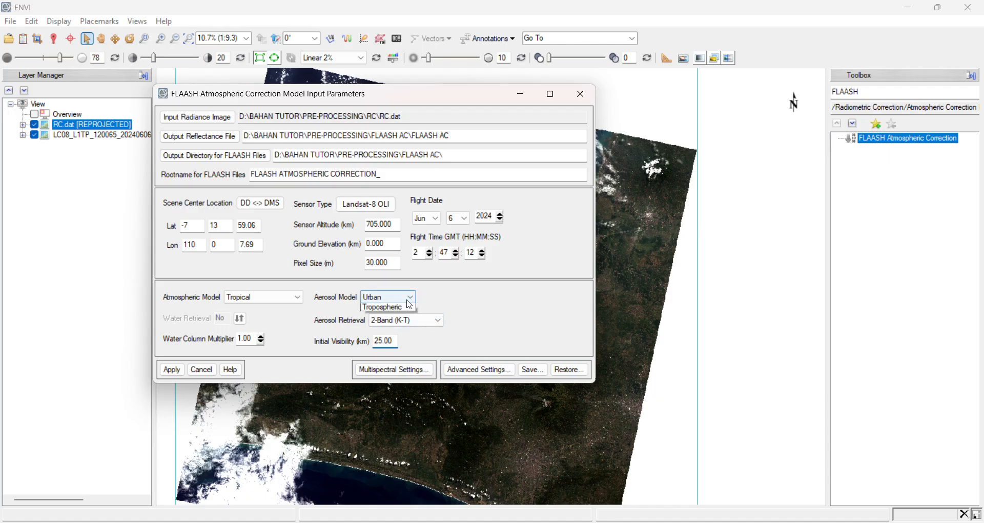
left_click(380, 313)
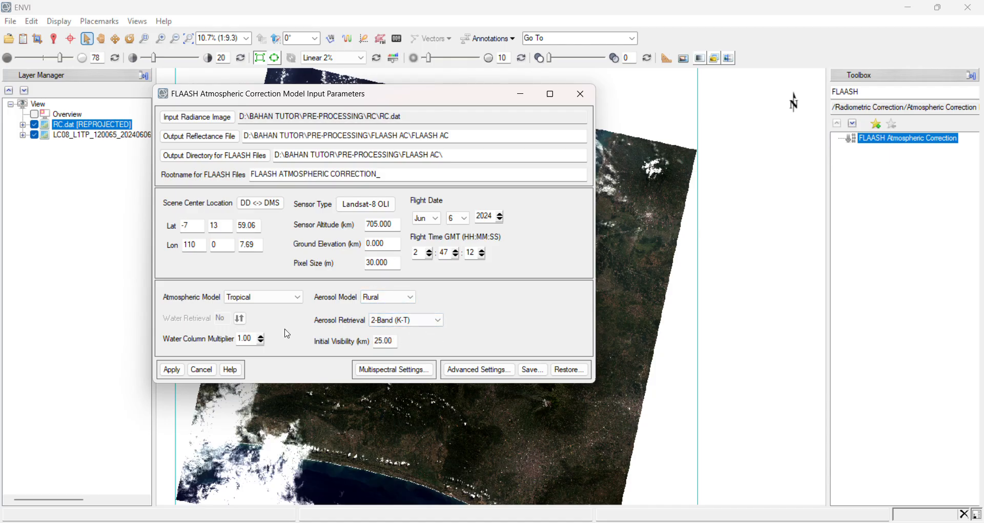
Set the ground elevation to 0.100 km, then run the FLAASH atmospheric correction and close its results
left_click(382, 243)
key("BackSpace")
key("BackSpace")
key("BackSpace")
type("100")
left_click(172, 369)
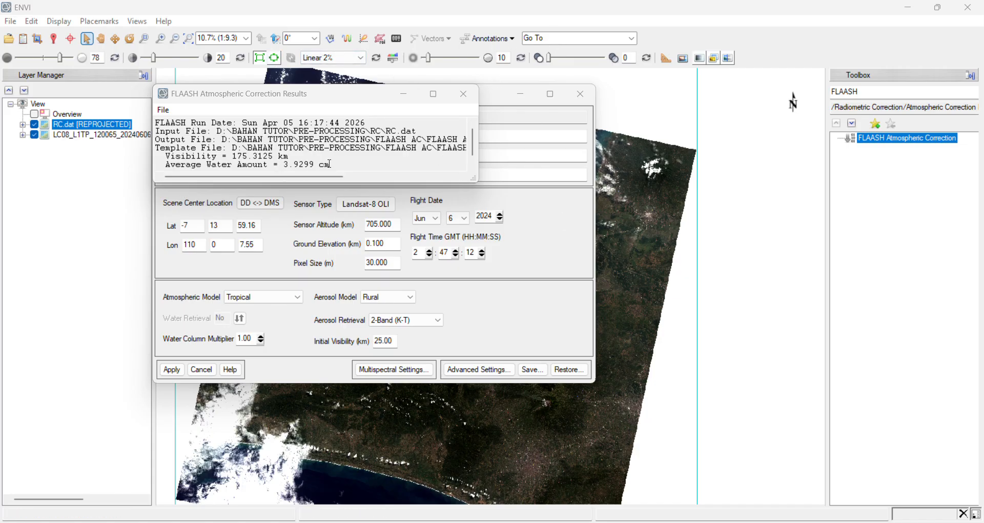
left_click(464, 98)
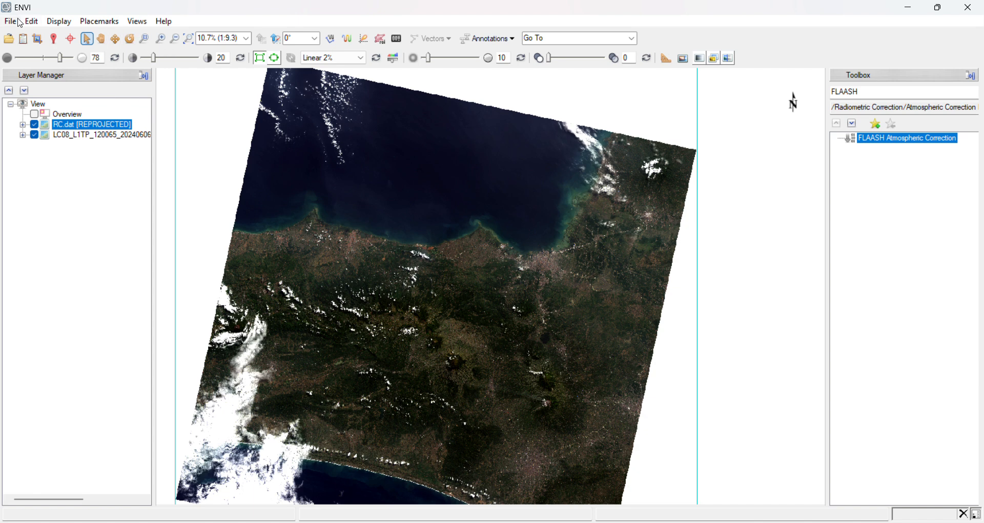
left_click(17, 25)
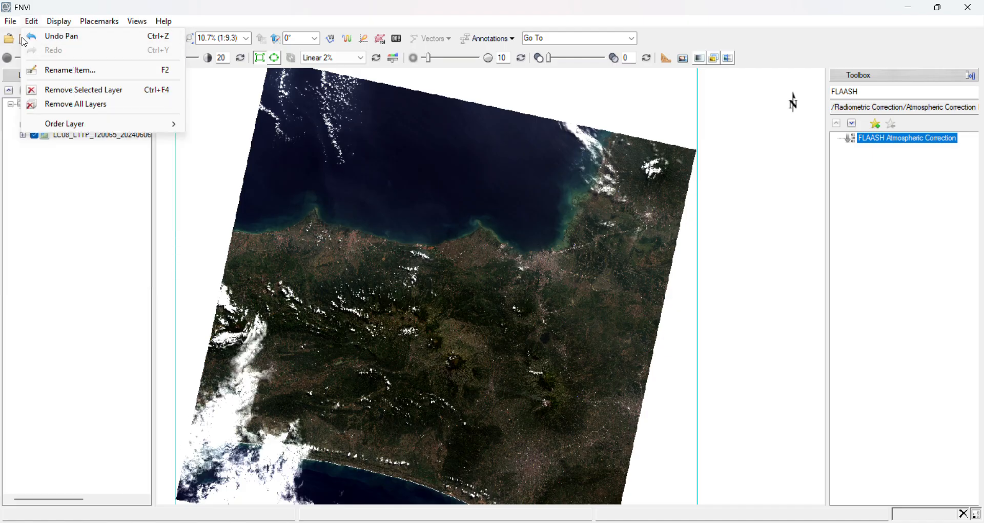
left_click(32, 40)
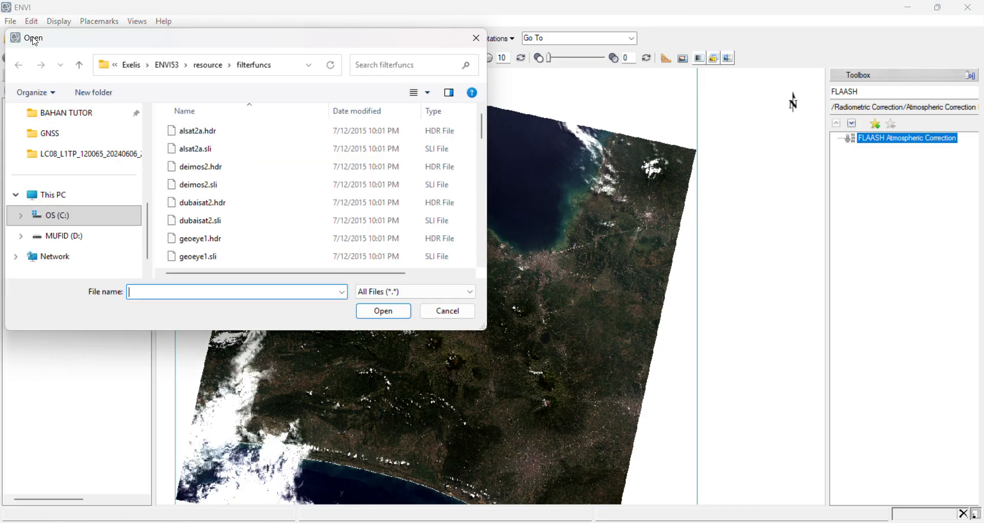
left_click_drag(382, 50, 394, 91)
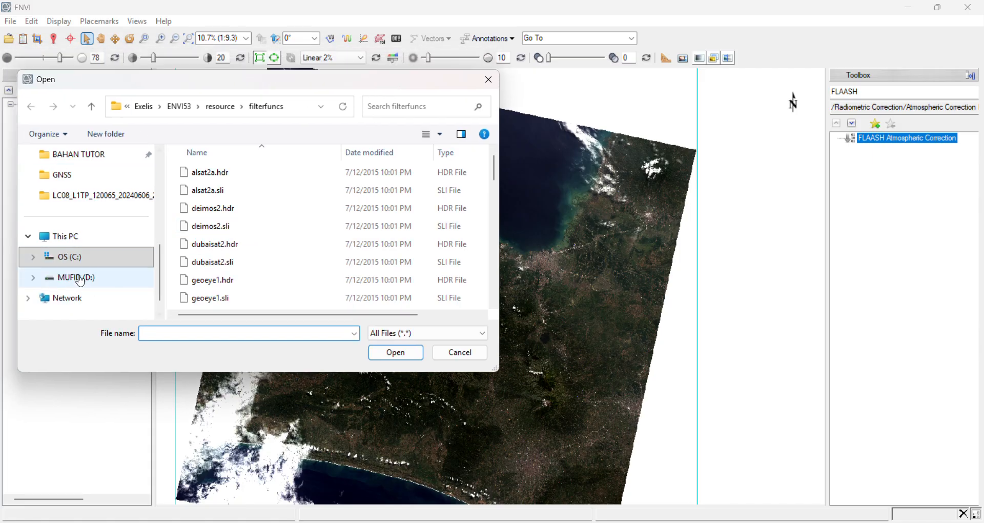
left_click(488, 80)
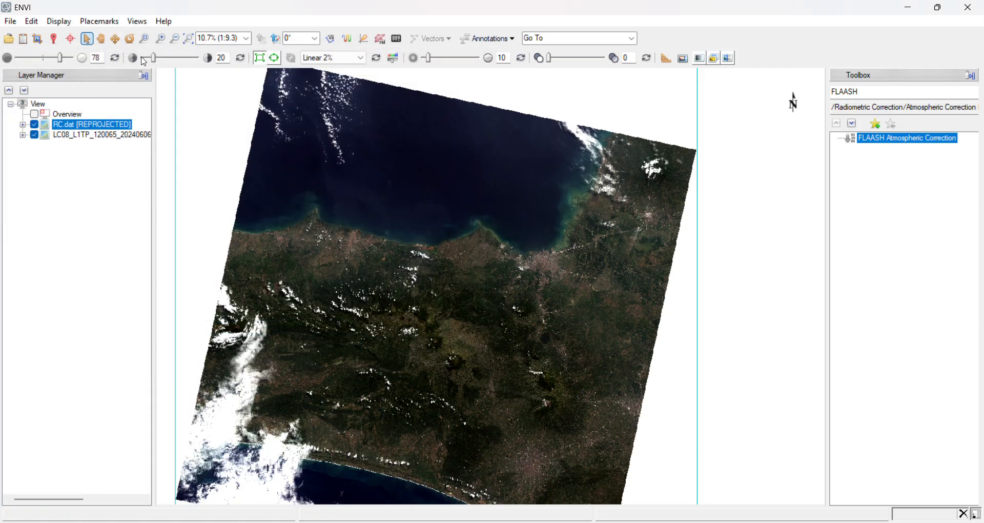
Open the FLAASH AC file from the BAHAN TUTOR/PRE-PROCESSING/FLAASH AC folder in the Data Manager
left_click(29, 41)
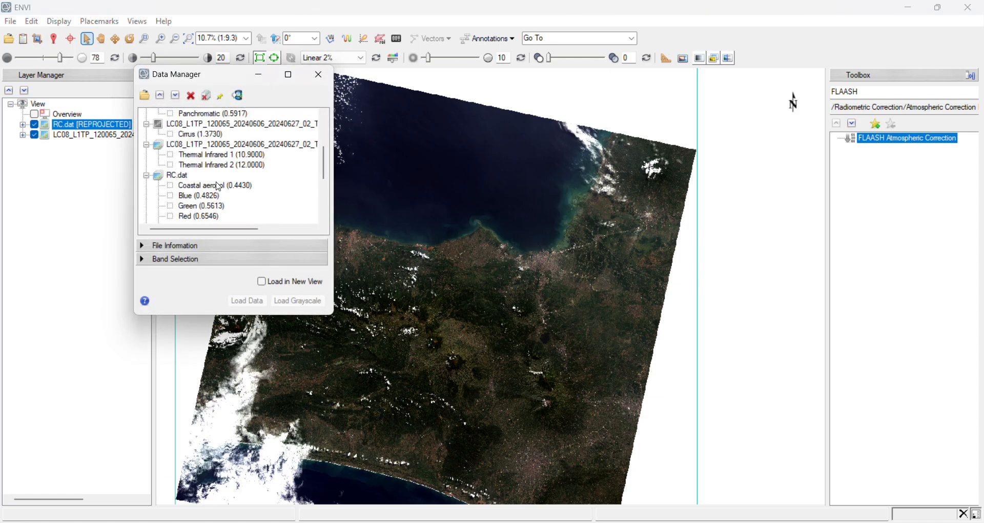
left_click(144, 95)
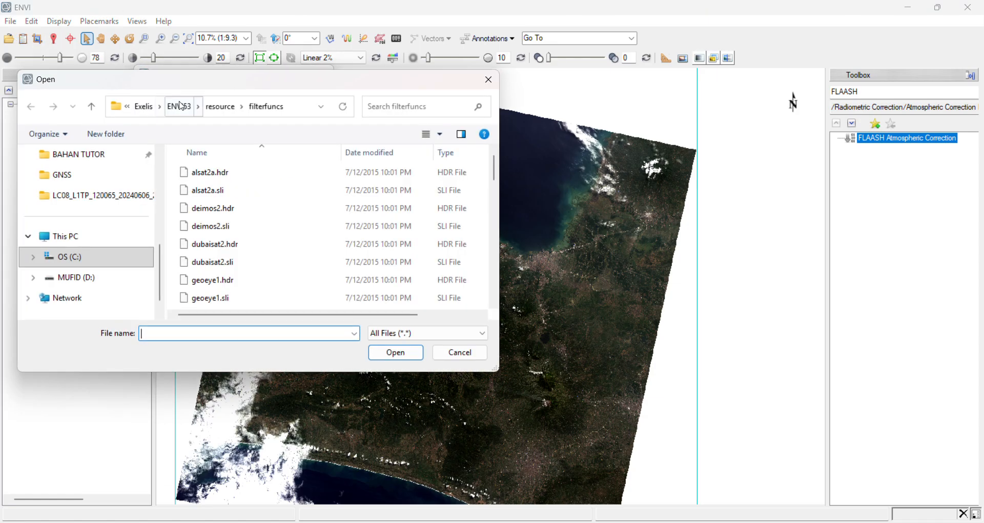
left_click(114, 276)
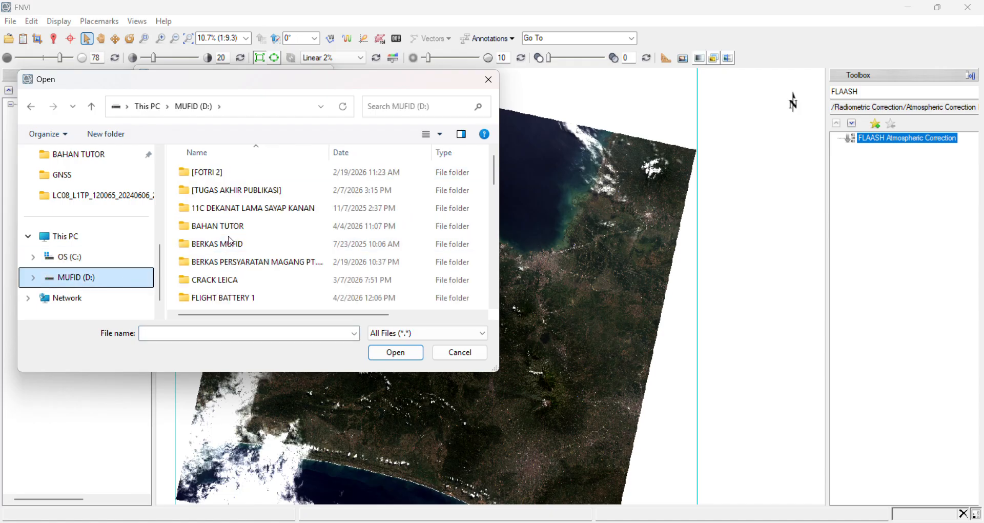
scroll(105, 210, "up", 1)
left_click(104, 216)
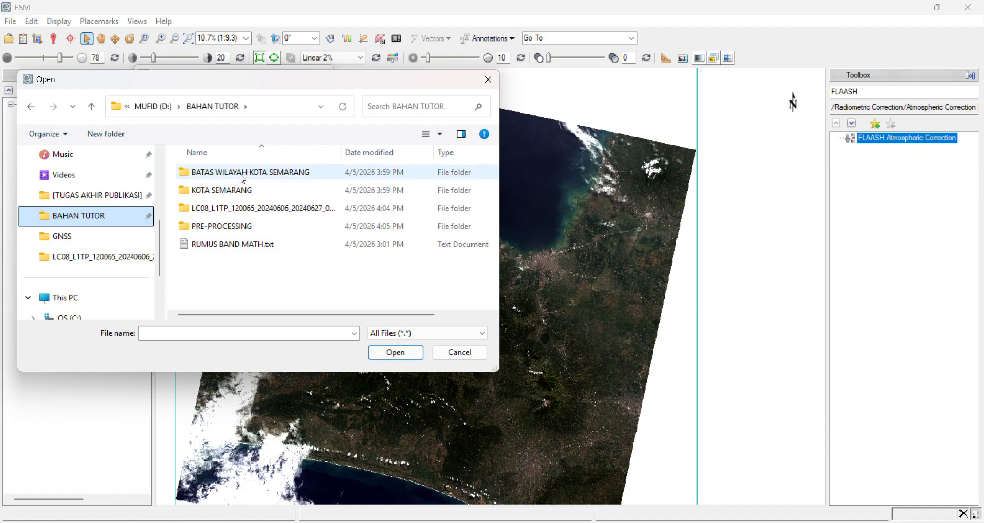
left_click(235, 227)
double_click(236, 227)
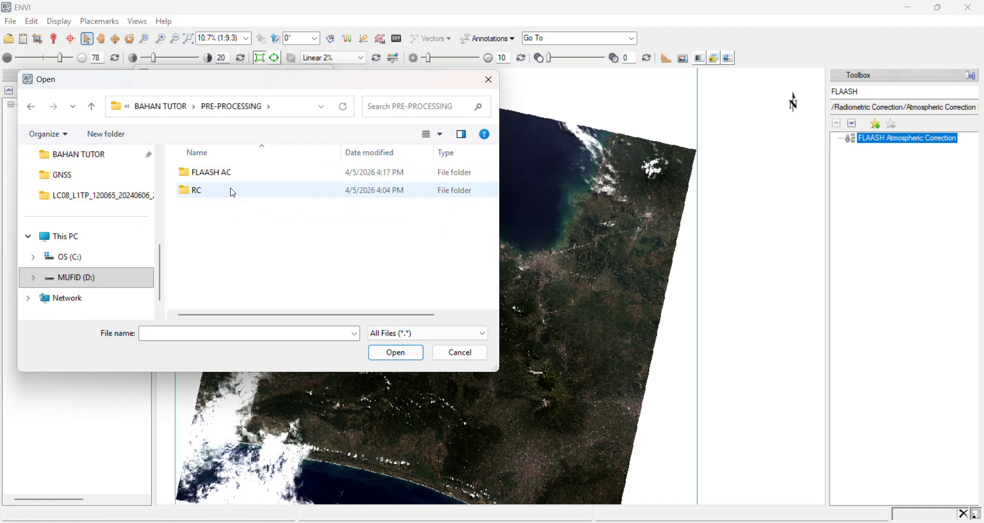
double_click(256, 172)
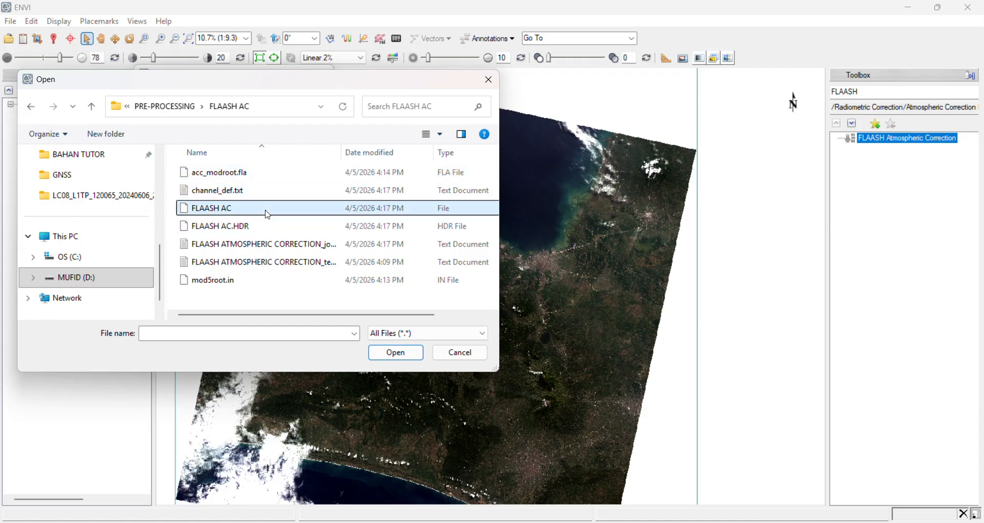
left_click(266, 210)
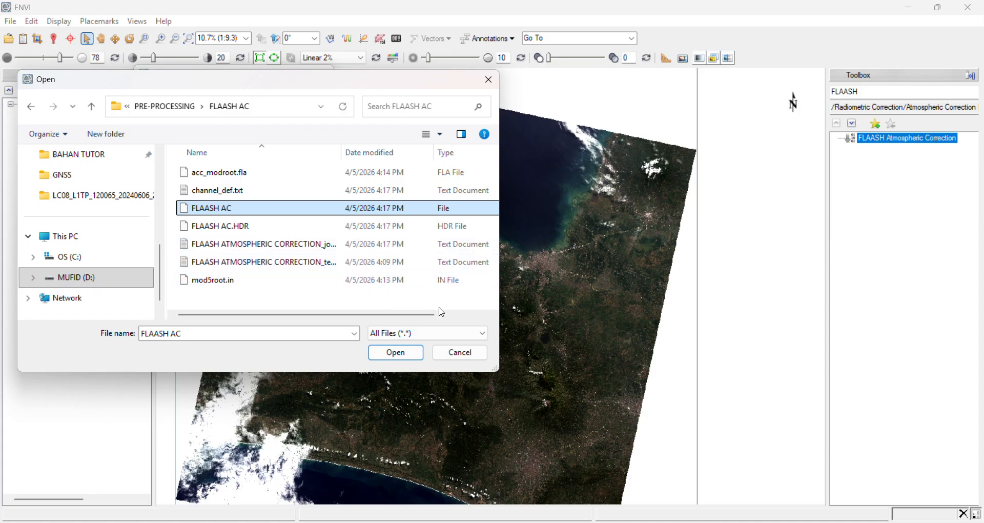
left_click(403, 357)
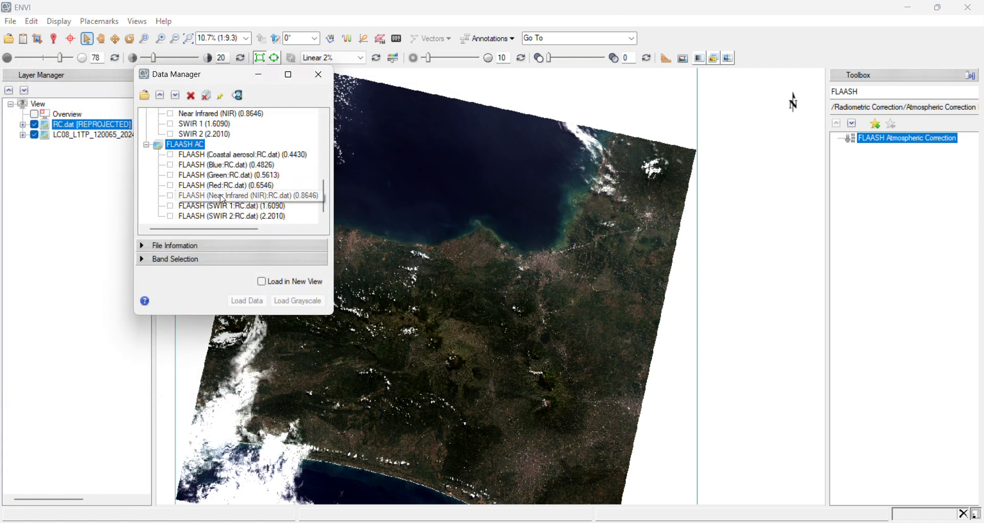
Load FLAASH AC as a red, green and blue band composite and close the Data Manager
left_click(173, 185)
left_click(174, 176)
left_click(173, 165)
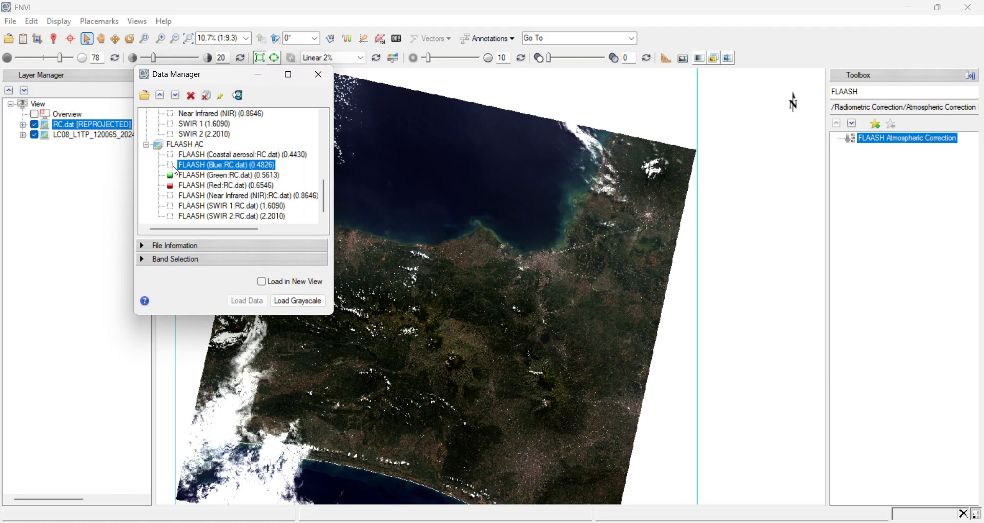
left_click(247, 300)
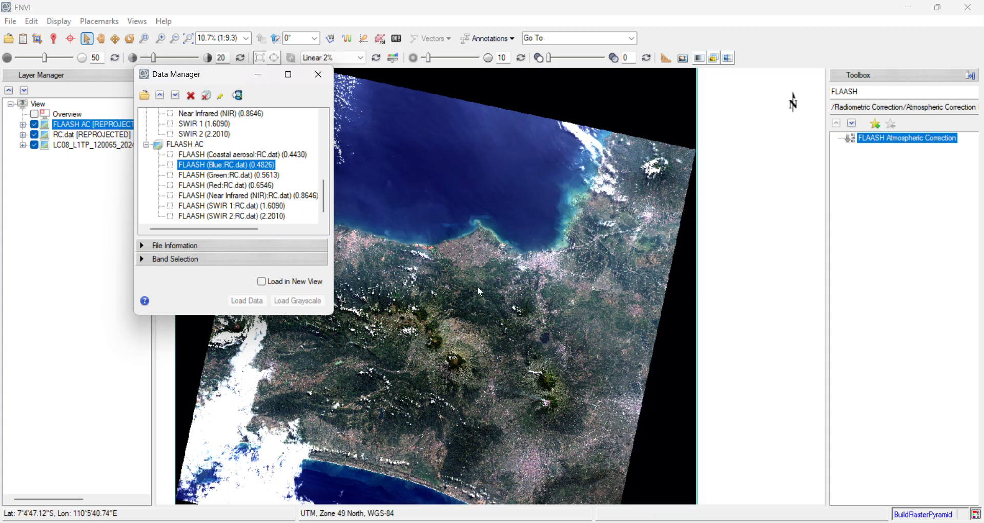
left_click(311, 86)
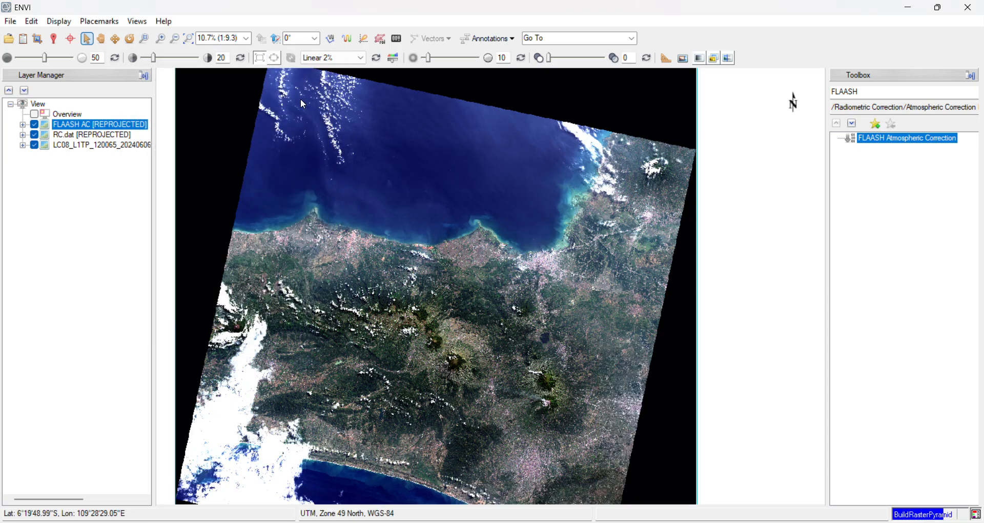
Hide the RC.dat and original LC08 layers and set the FLAASH AC layer's brightness to 100
left_click(34, 145)
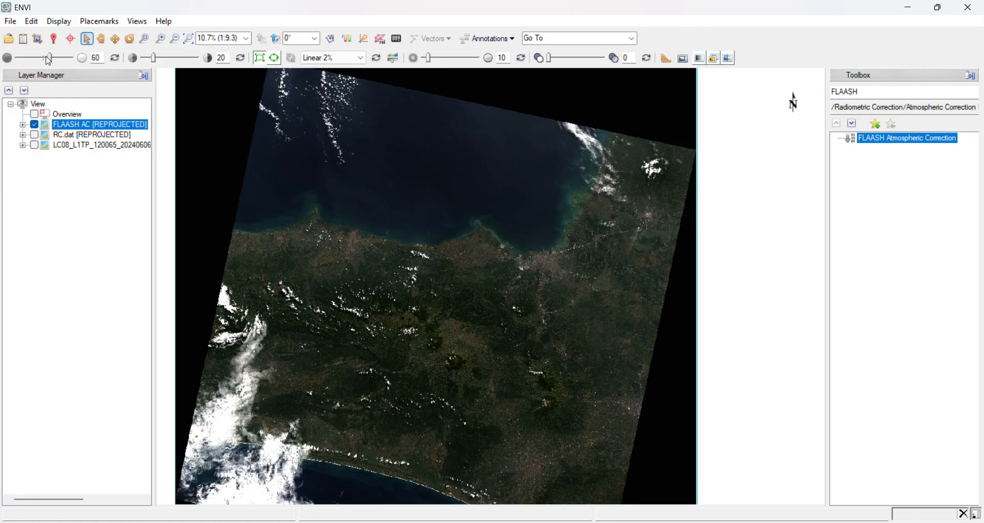
left_click_drag(49, 61, 72, 59)
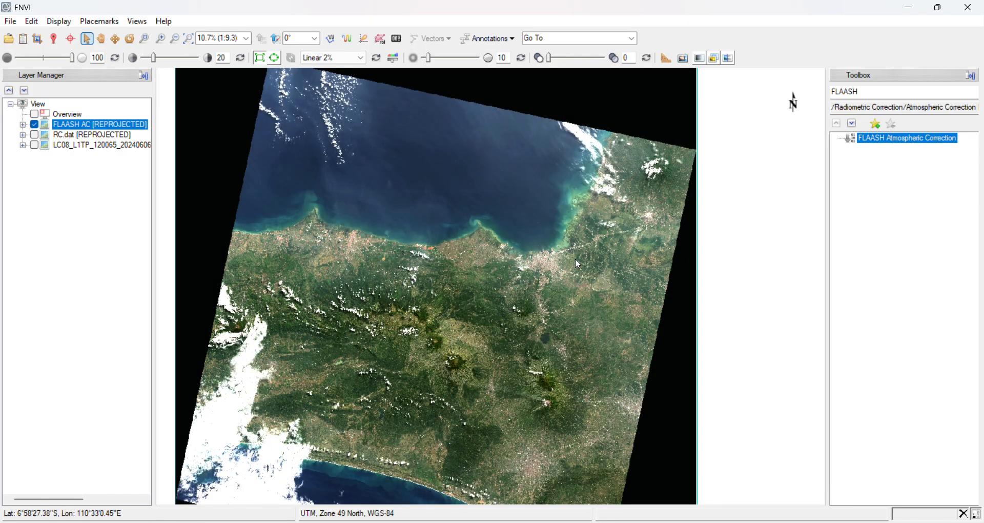
Examine the corrected image around the coastal city and across the whole scene at several scales
scroll(578, 265, "up", 4)
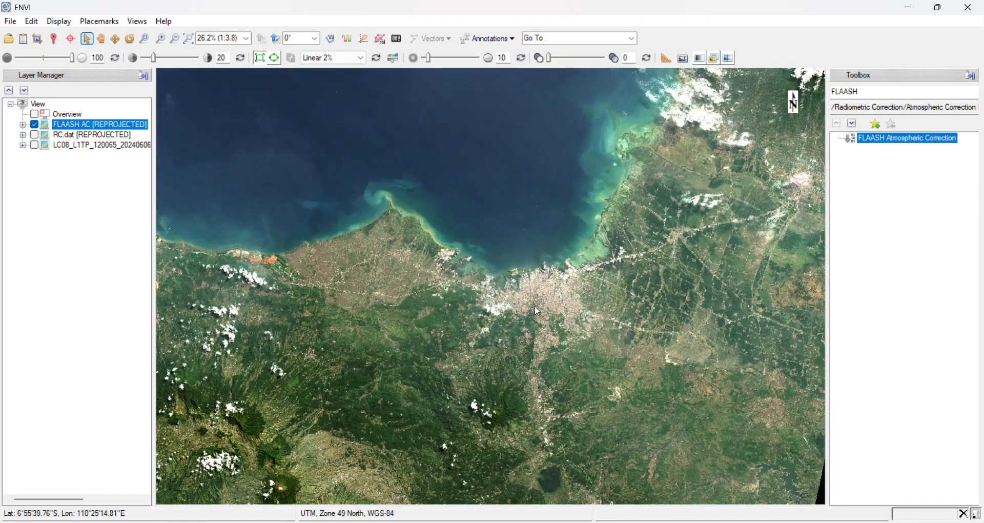
scroll(447, 284, "up", 3)
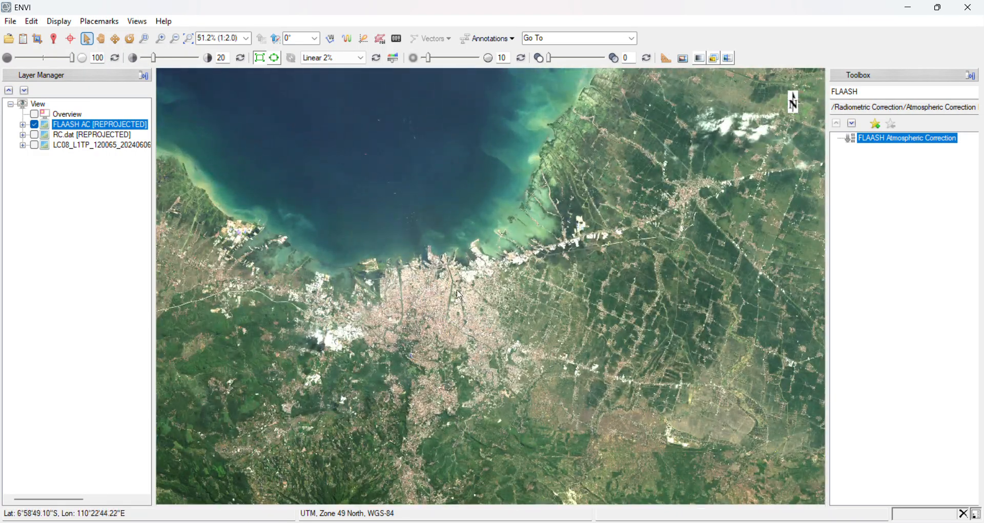
scroll(578, 262, "down", 5)
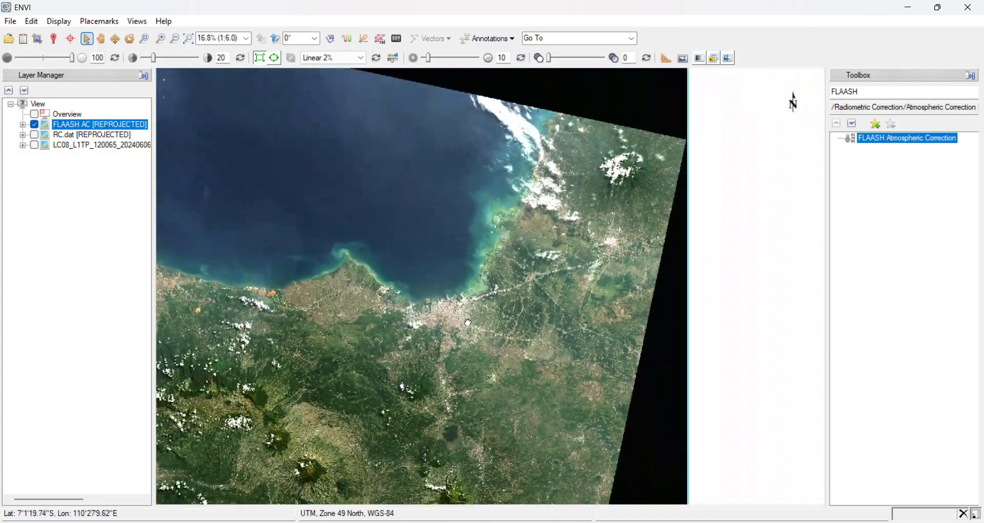
scroll(475, 292, "up", 5)
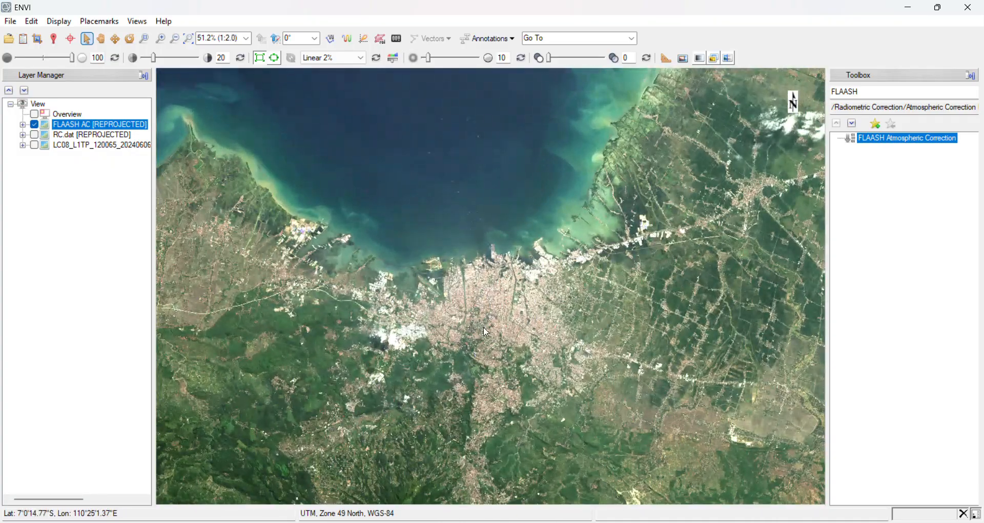
scroll(469, 314, "down", 8)
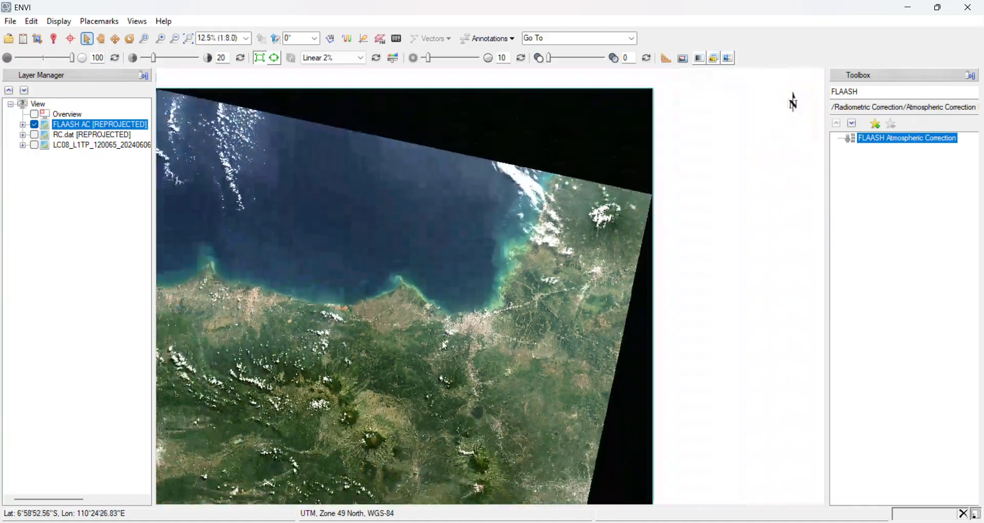
scroll(523, 359, "up", 2)
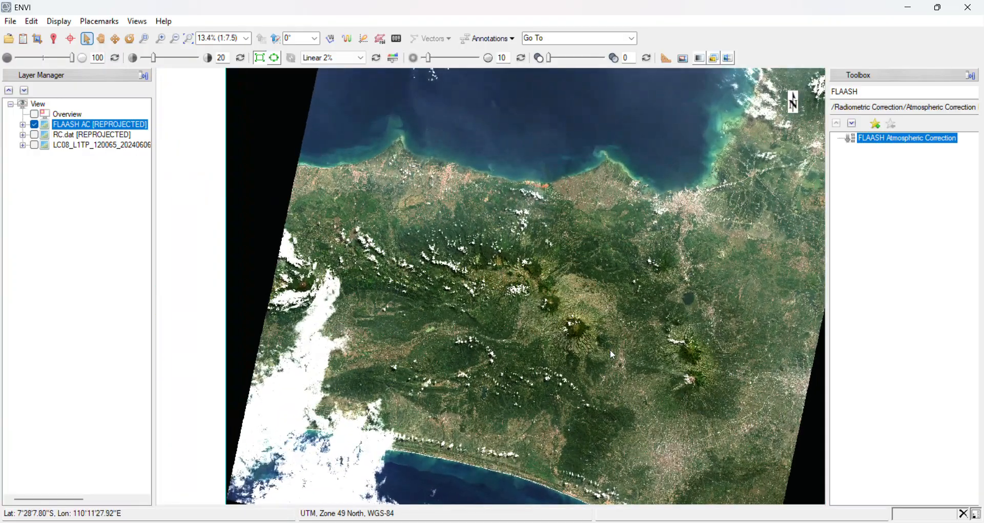
scroll(530, 369, "up", 5)
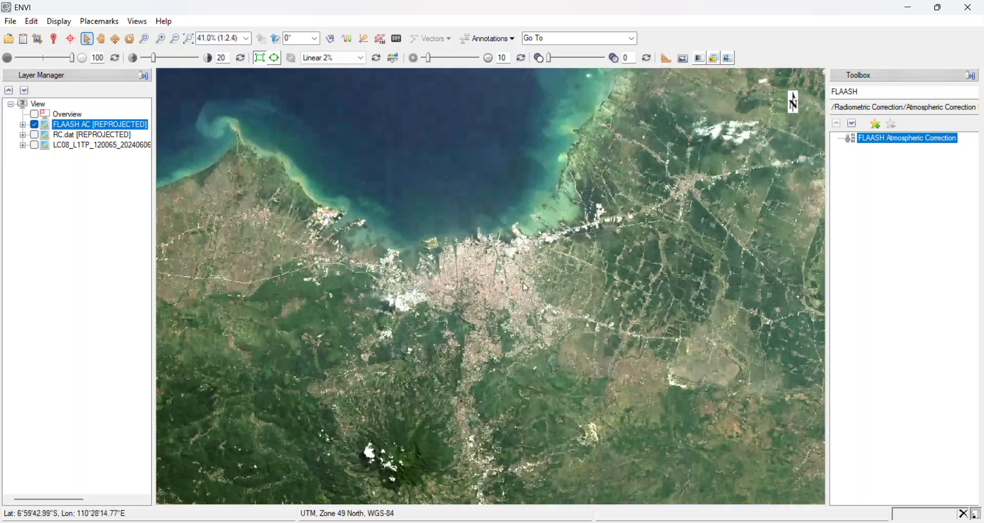
scroll(500, 320, "down", 2)
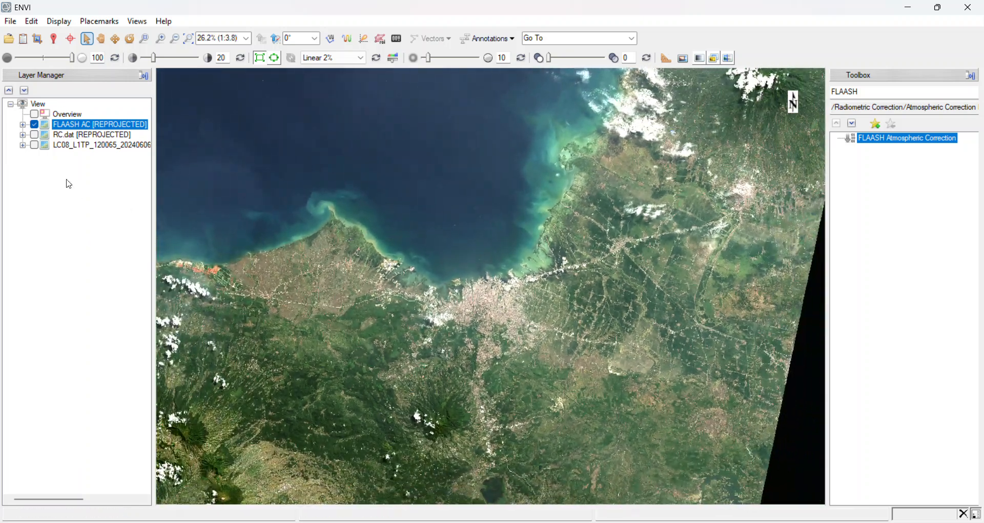
Compute statistics for the FLAASH AC layer, examine each band's minimum and maximum, and close the results
left_click(139, 309)
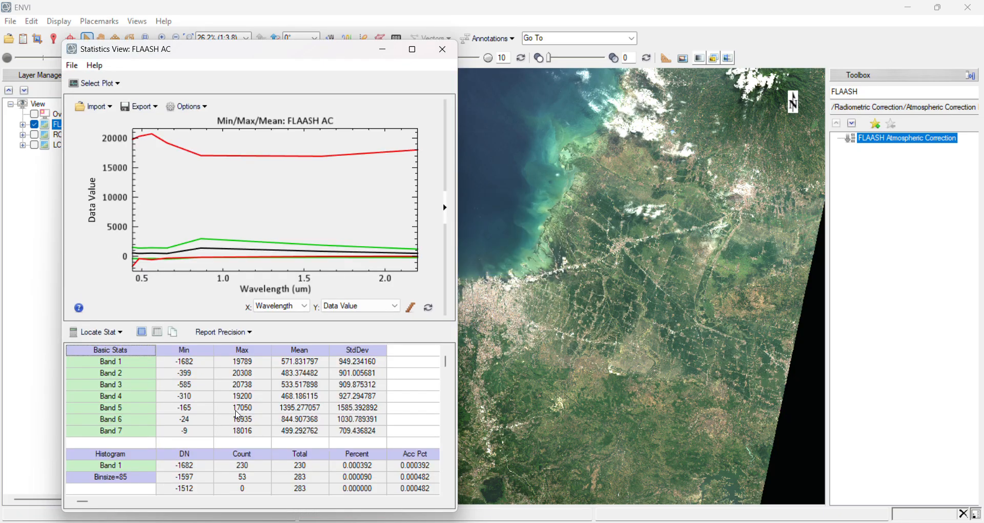
scroll(216, 436, "down", 5)
scroll(188, 460, "up", 3)
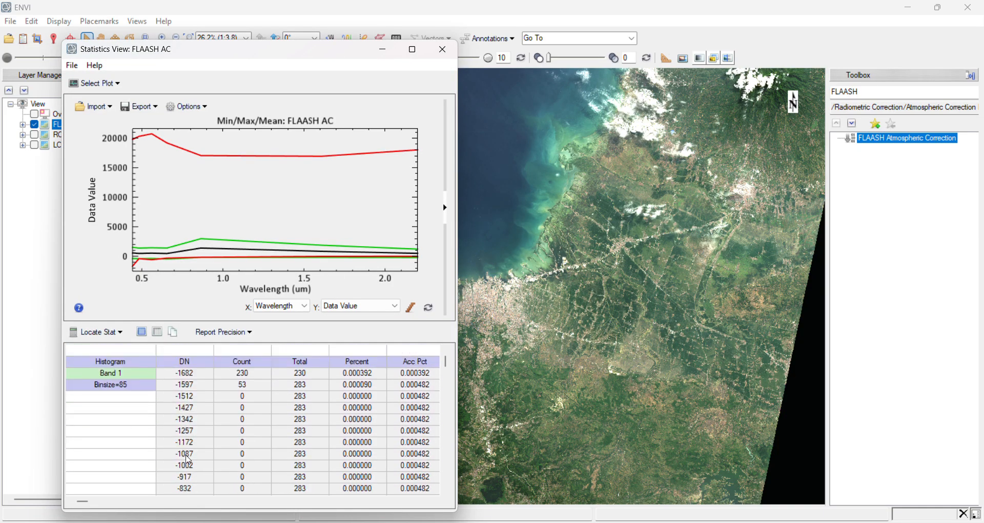
scroll(189, 460, "up", 3)
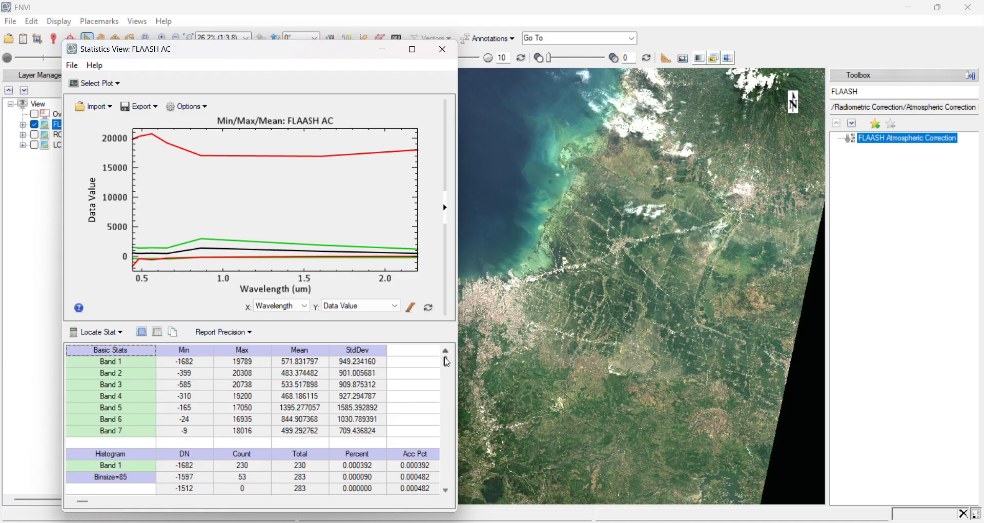
left_click_drag(447, 362, 449, 366)
left_click(448, 51)
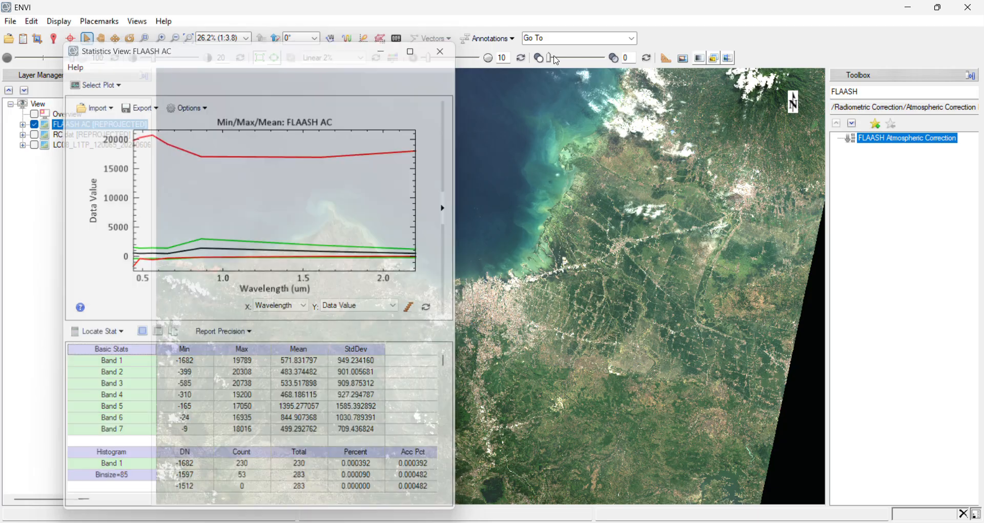
Search the toolbox for BAND MATH and open the Band Math tool
left_click_drag(838, 95, 869, 92)
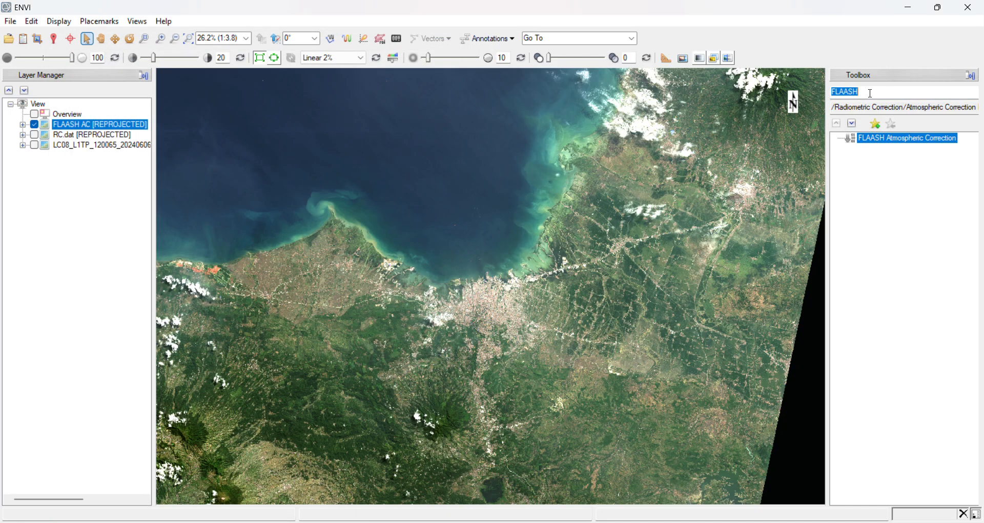
type("BAND MATH")
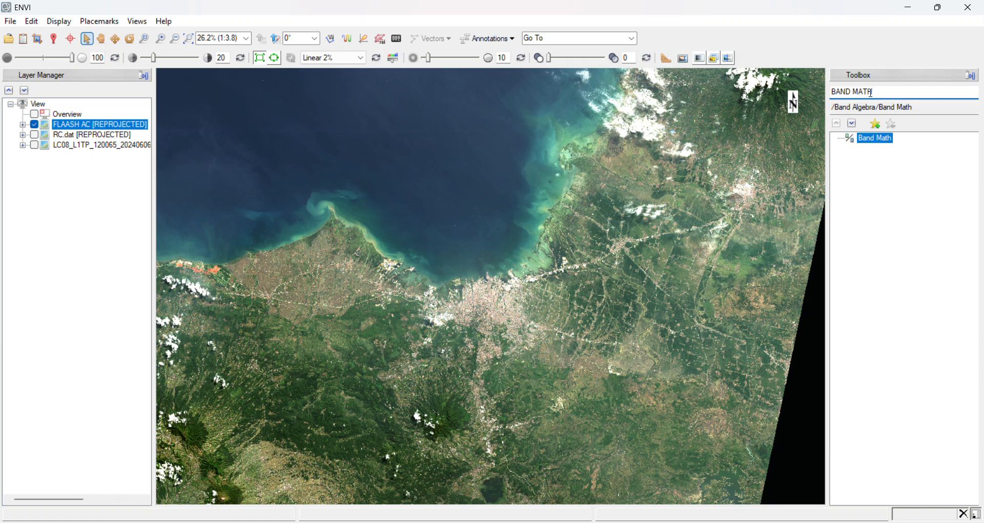
double_click(880, 141)
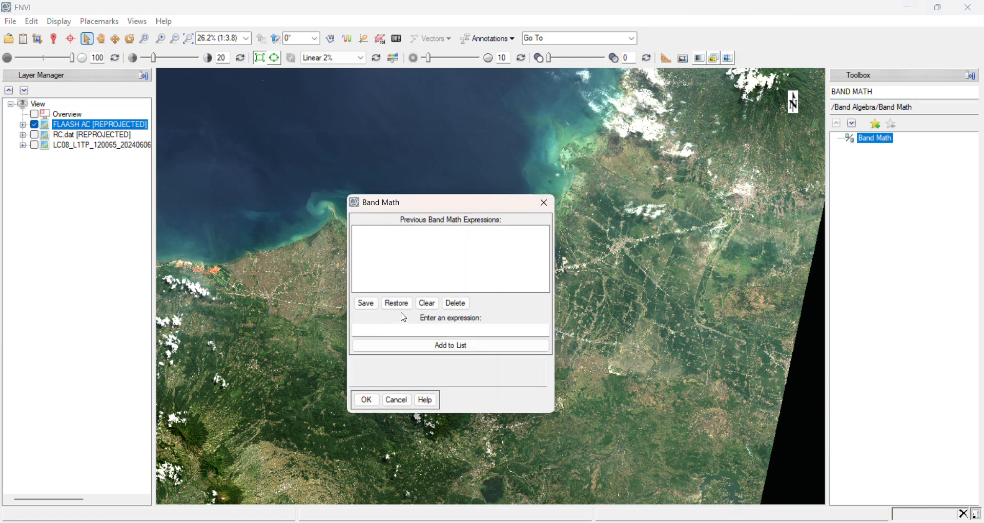
Restore the Band Math expressions from RUMUS BAND MATH.txt in the BAHAN TUTOR folder, showing all file types
left_click(397, 304)
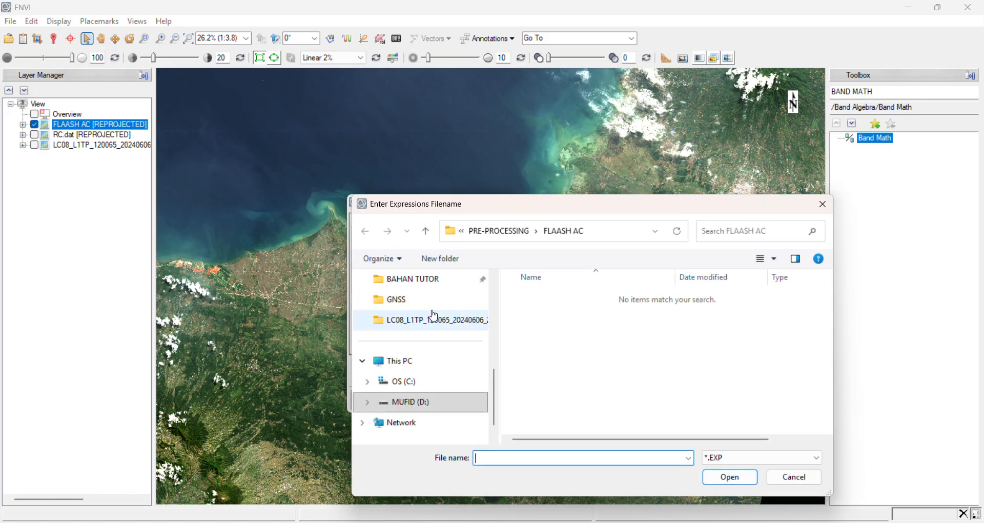
left_click(500, 232)
left_click(504, 238)
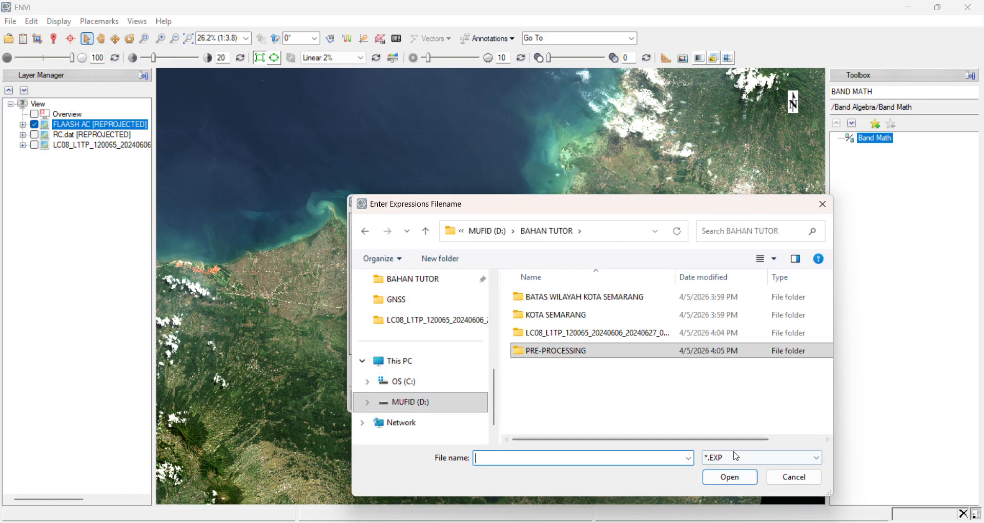
key("Tab")
key("alt+Down")
key("Down")
key("Return")
left_click(605, 369)
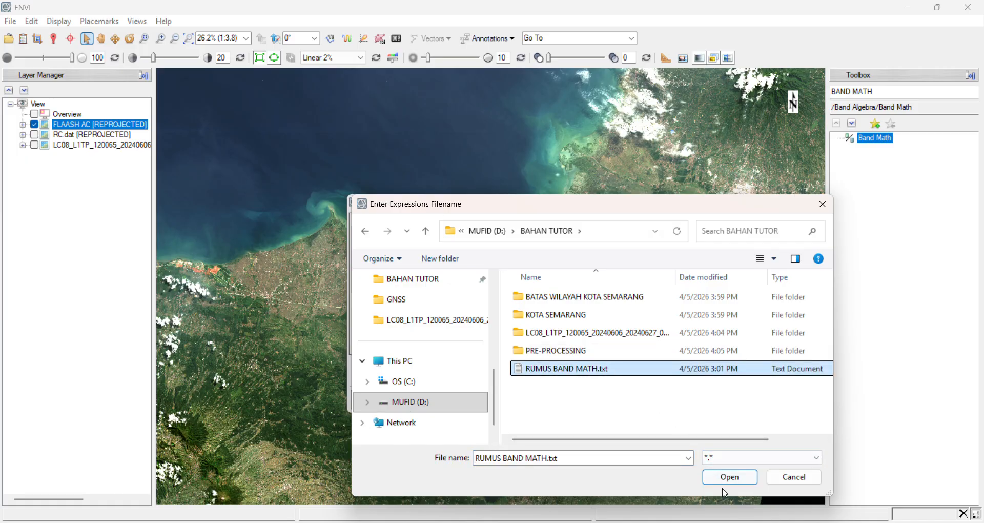
left_click(724, 479)
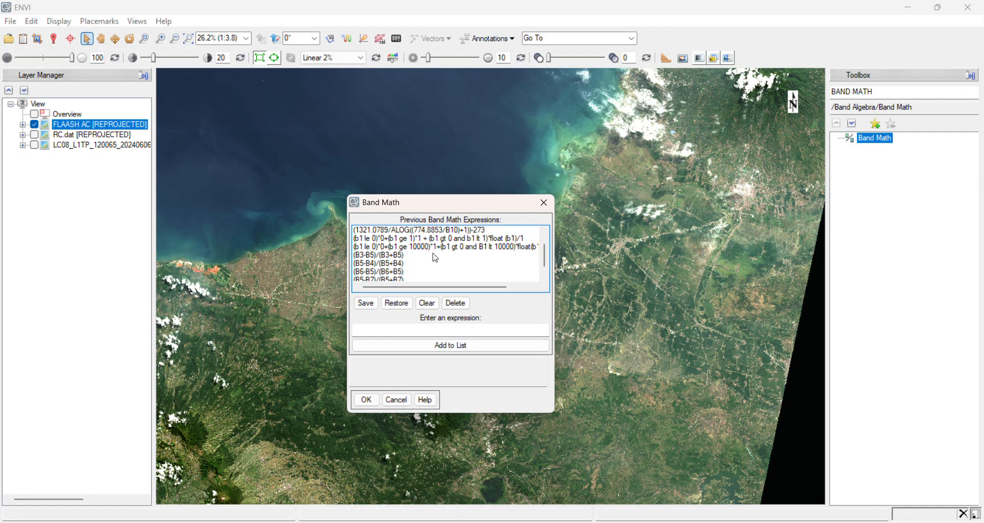
Choose the b1 expression with the 0 and 10000 thresholds that scales float(b1), and accept it for band pairing
left_click(430, 248)
scroll(421, 257, "up", 2)
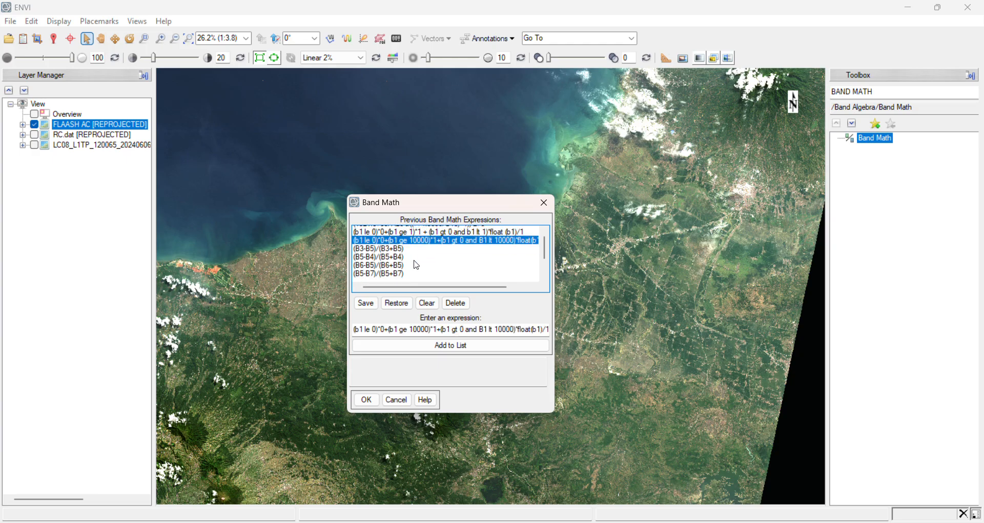
scroll(399, 261, "down", 3)
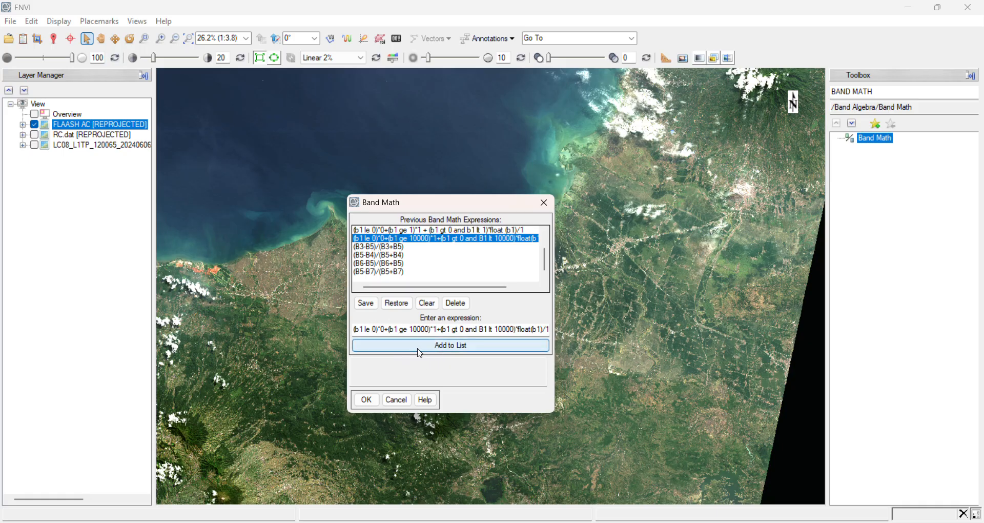
left_click(372, 398)
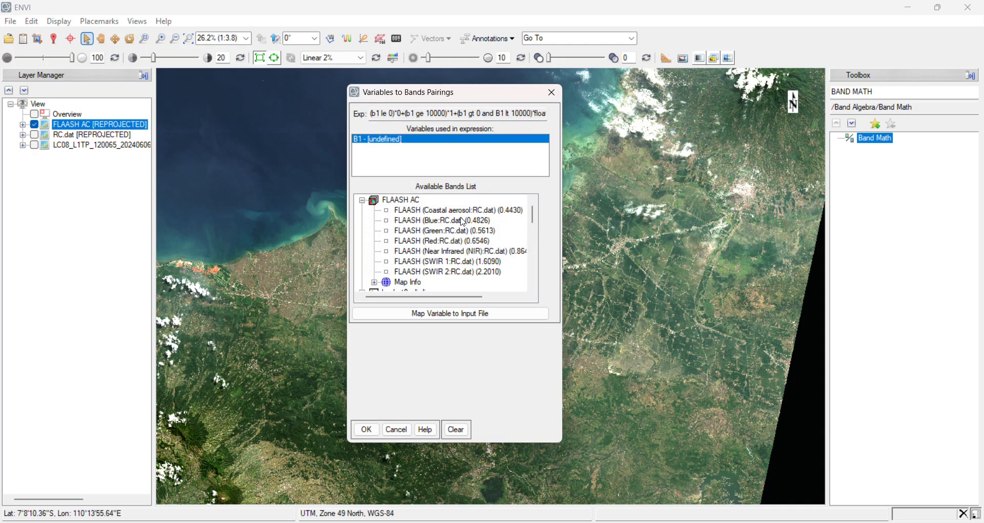
Map the Band Math variable B1 to the whole FLAASH AC file with all 7 bands
left_click(450, 313)
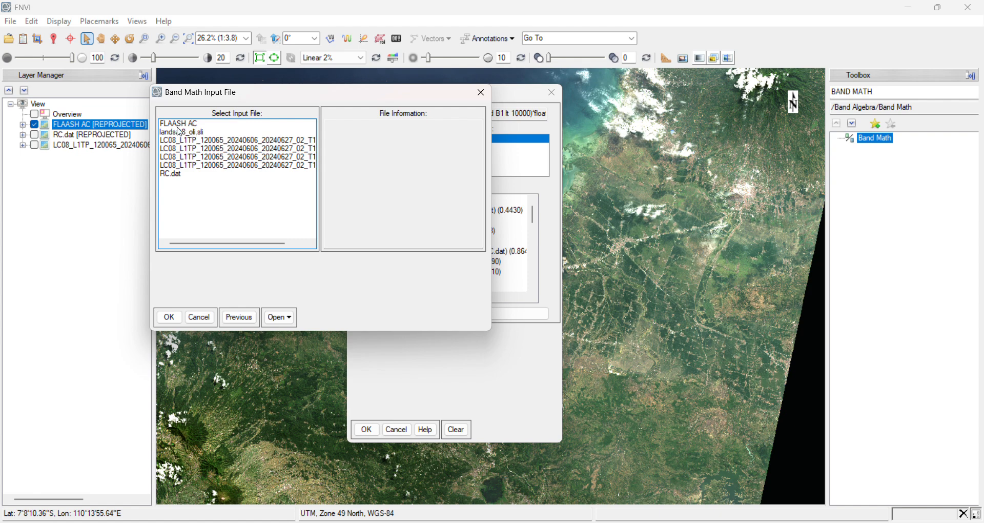
left_click(180, 125)
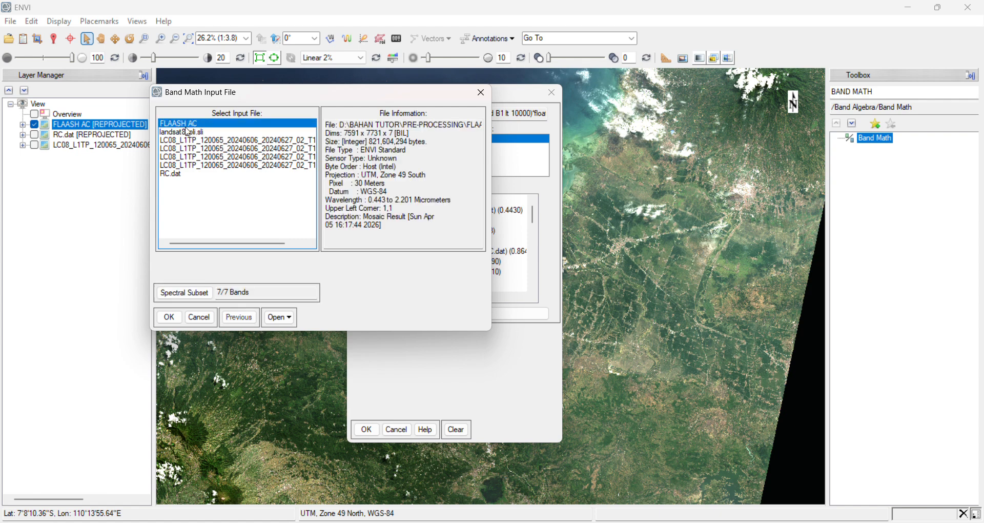
left_click(170, 318)
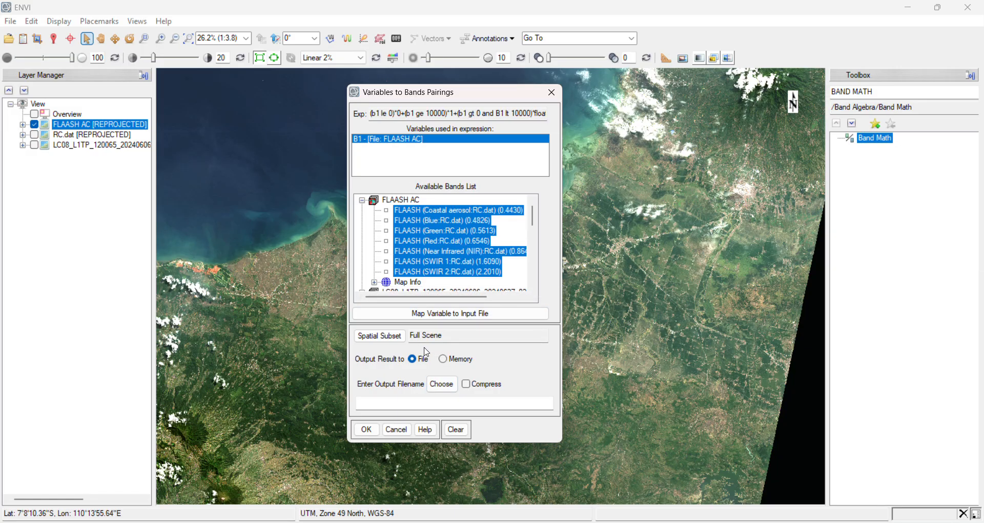
Choose an output location for the Band Math result by creating and opening a CITRA SIAP PAKAI folder inside PRE-PROCESSING
left_click(442, 384)
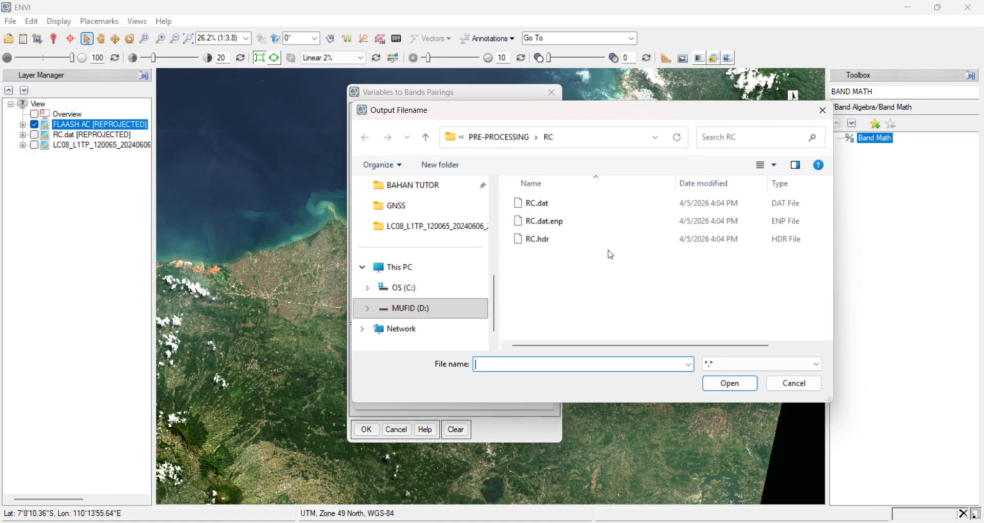
left_click(500, 137)
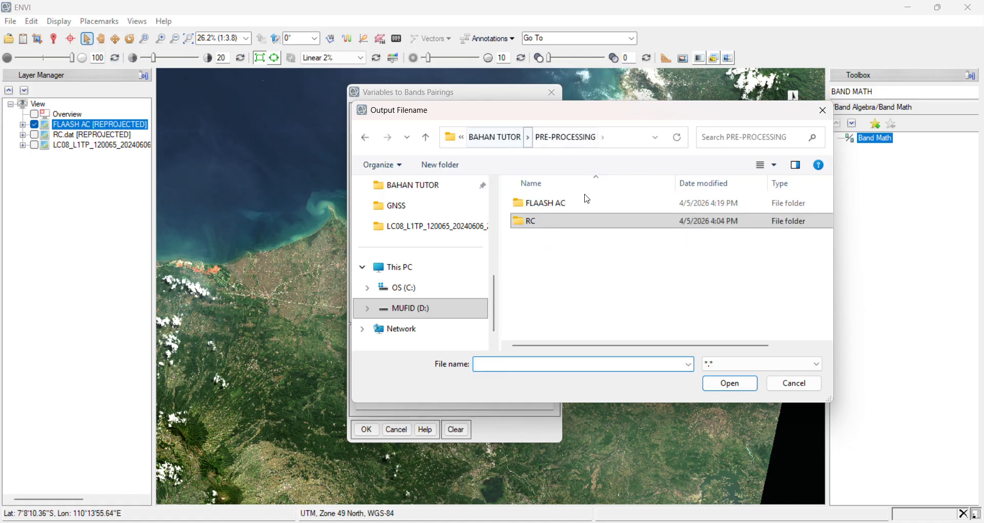
left_click(441, 165)
type("S")
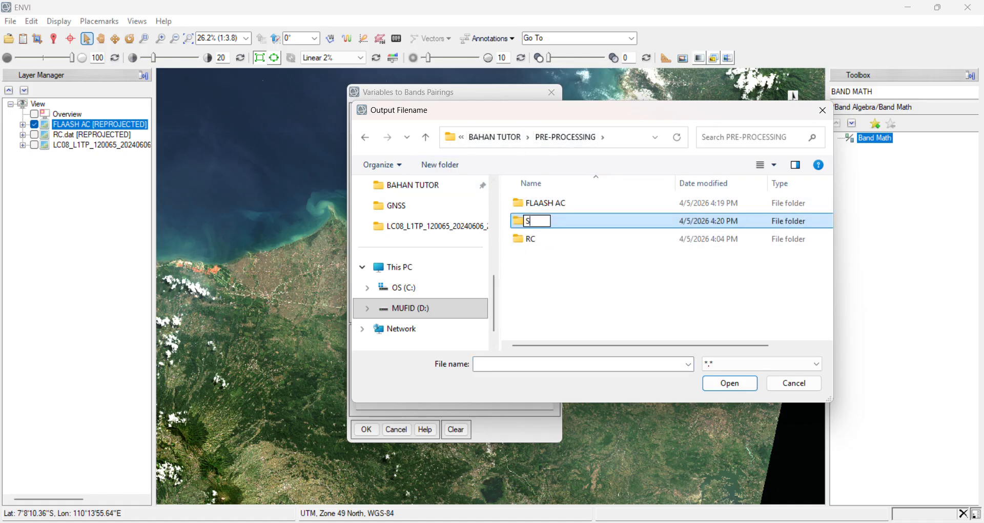
type("IAP PAKAI")
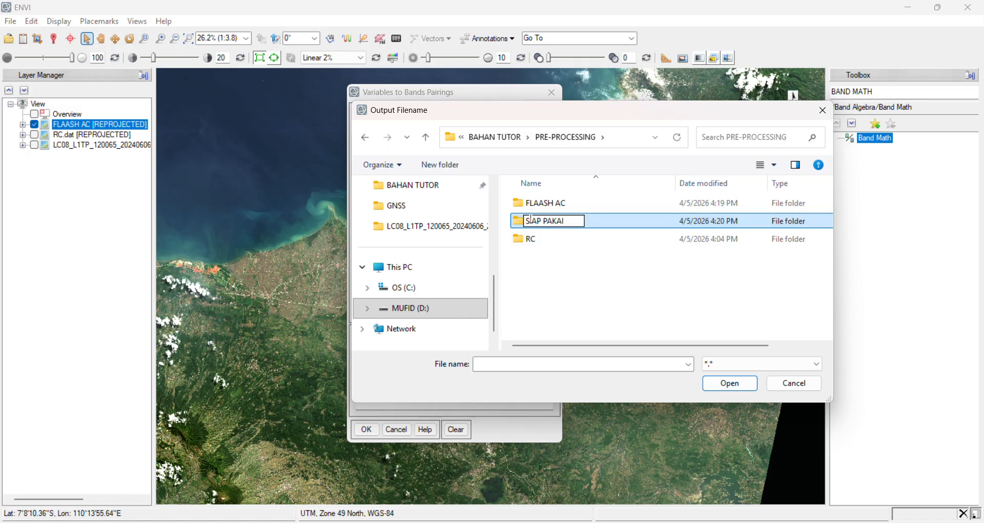
type("CITRA")
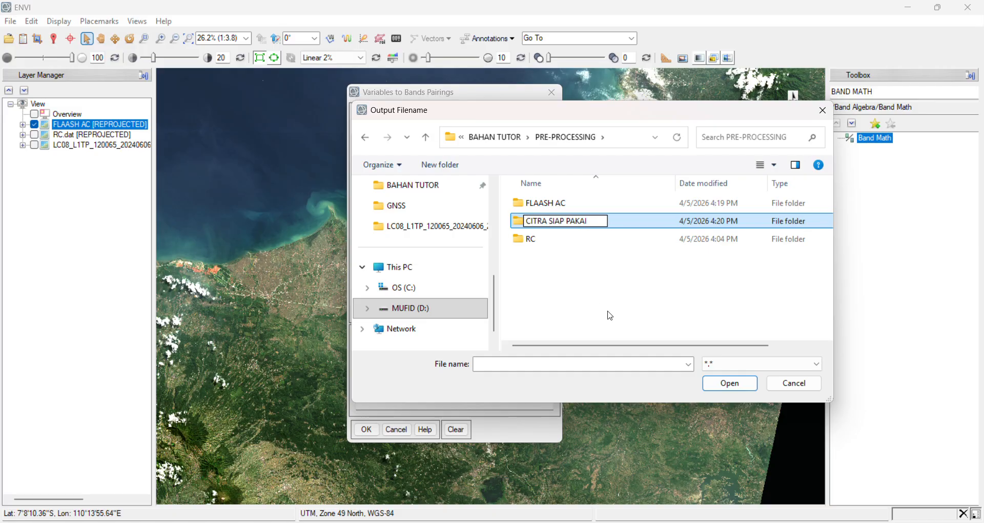
left_click(609, 315)
double_click(582, 205)
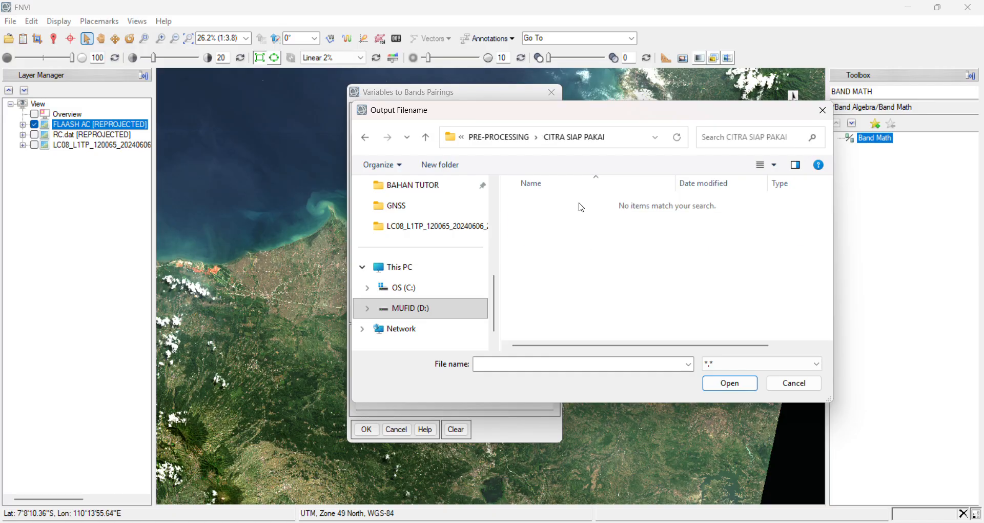
Name the output file CITRA SIAP PAKAI and run the Band Math calculation
left_click(553, 363)
type("CITRA SIAP PAKAI")
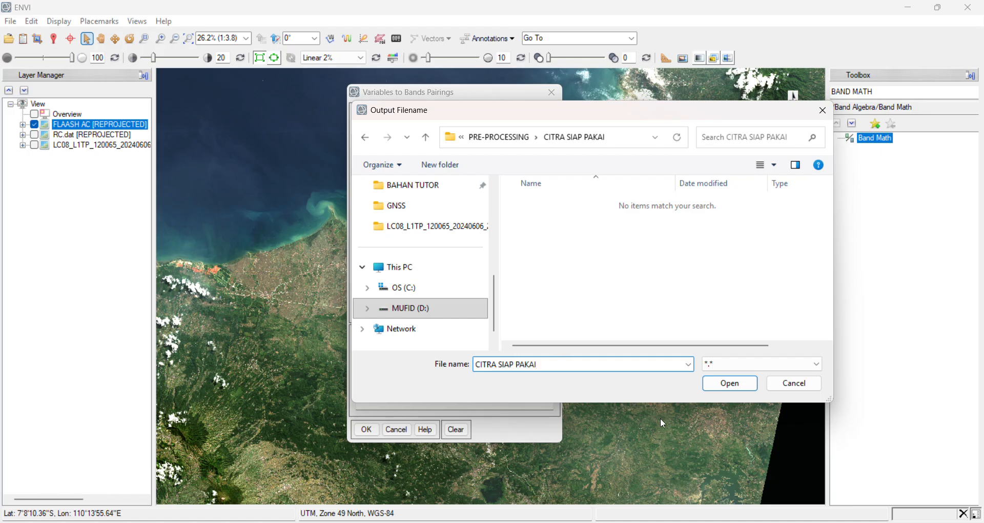
left_click(728, 382)
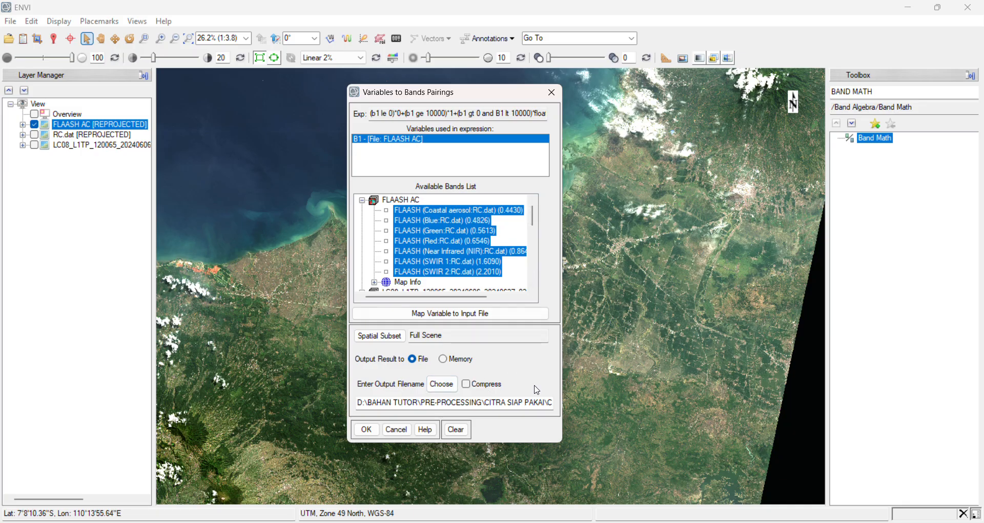
left_click(368, 429)
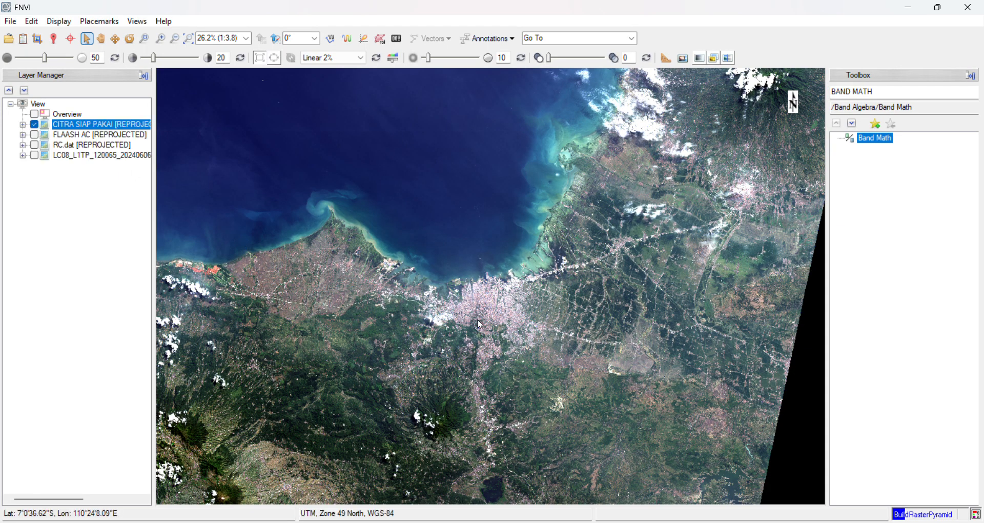
Compute quick statistics for the CITRA SIAP PAKAI layer, examine each band's minimum and maximum, and close the results
right_click(90, 125)
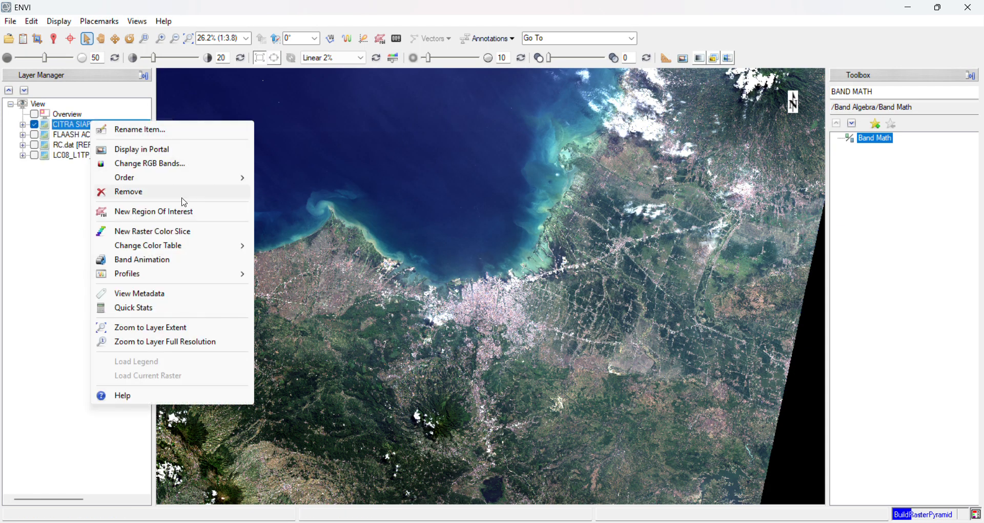
left_click(141, 307)
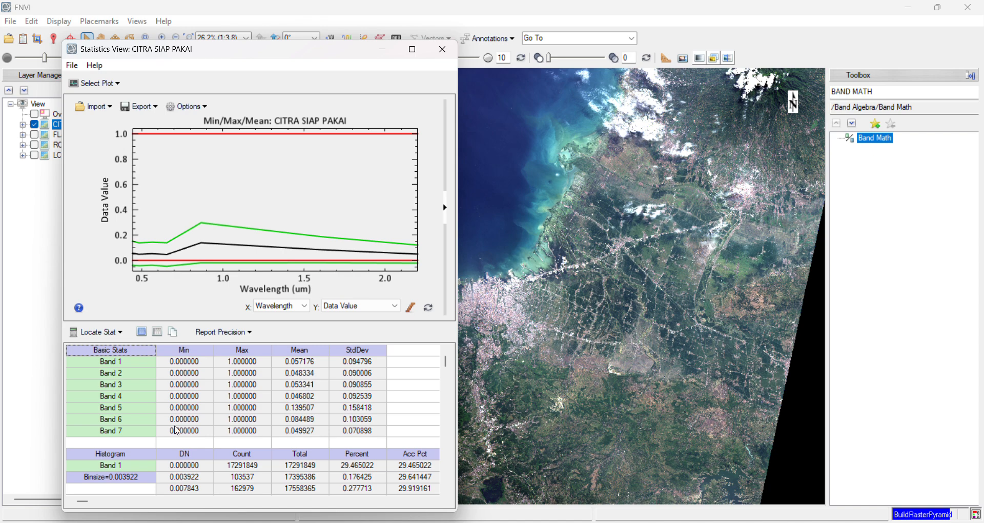
scroll(361, 419, "down", 3)
mouse_move(448, 375)
left_mouse_down()
mouse_move(444, 445)
mouse_move(428, 488)
mouse_move(438, 367)
left_mouse_up()
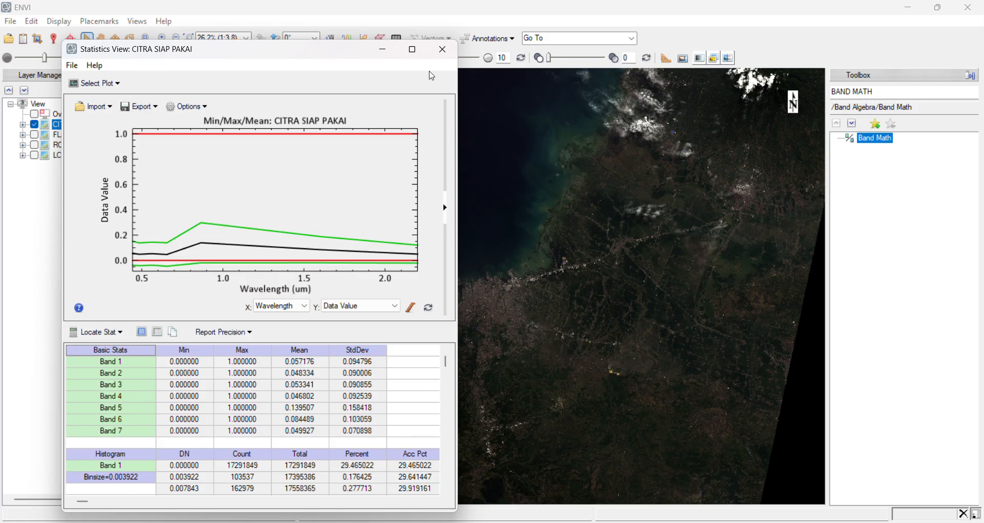
left_click(442, 49)
Raise the display brightness of the CITRA SIAP PAKAI layer to 100
scroll(563, 337, "down", 2)
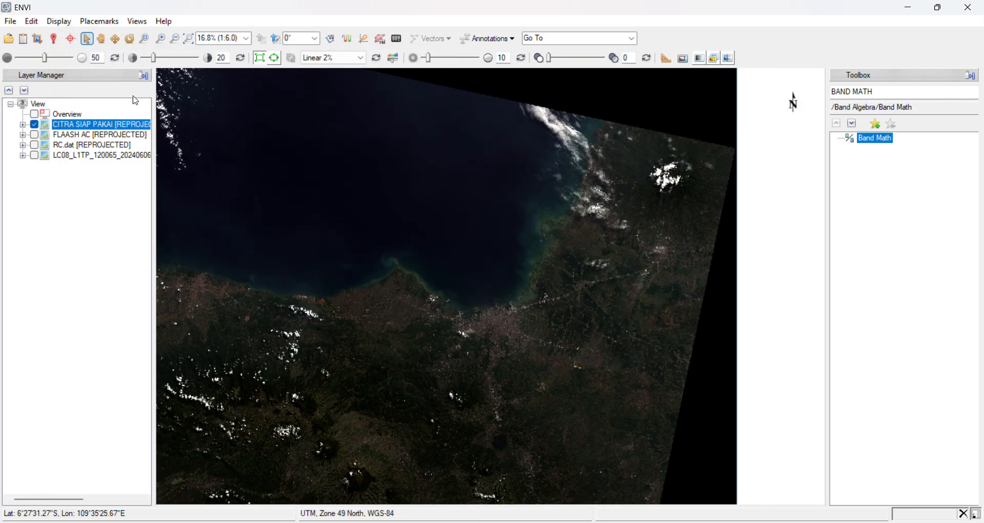
left_click_drag(49, 58, 72, 58)
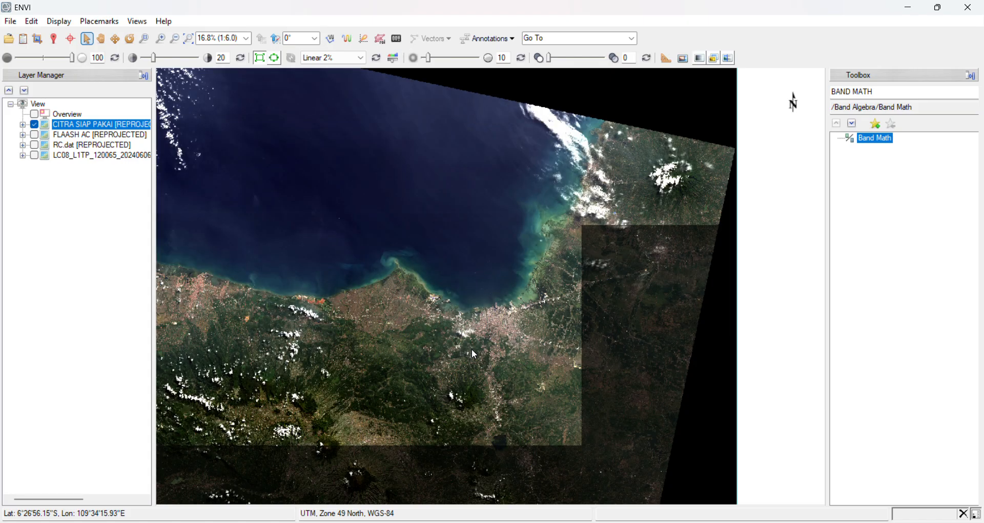
scroll(520, 349, "up", 2)
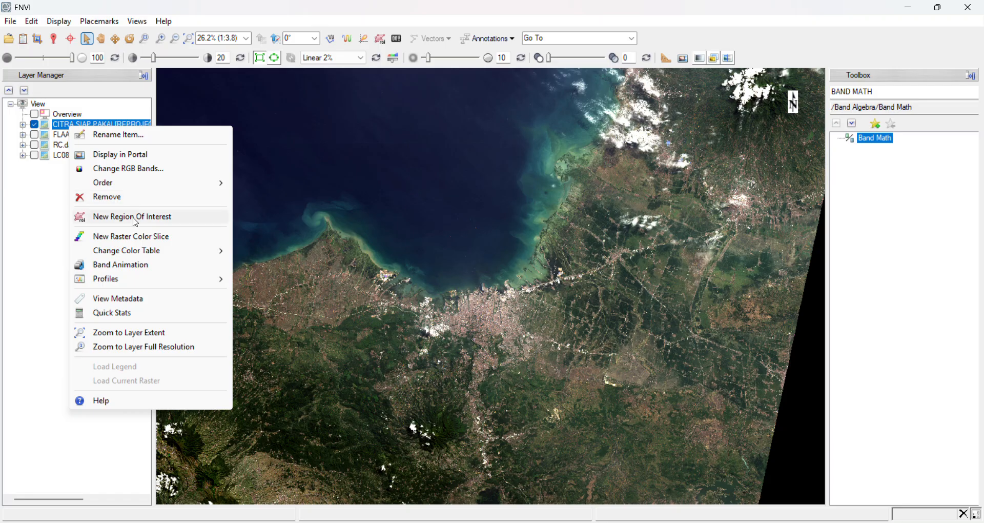
Start a new region of interest on the CITRA SIAP PAKAI layer and bring up the ROI file selection
left_click(125, 217)
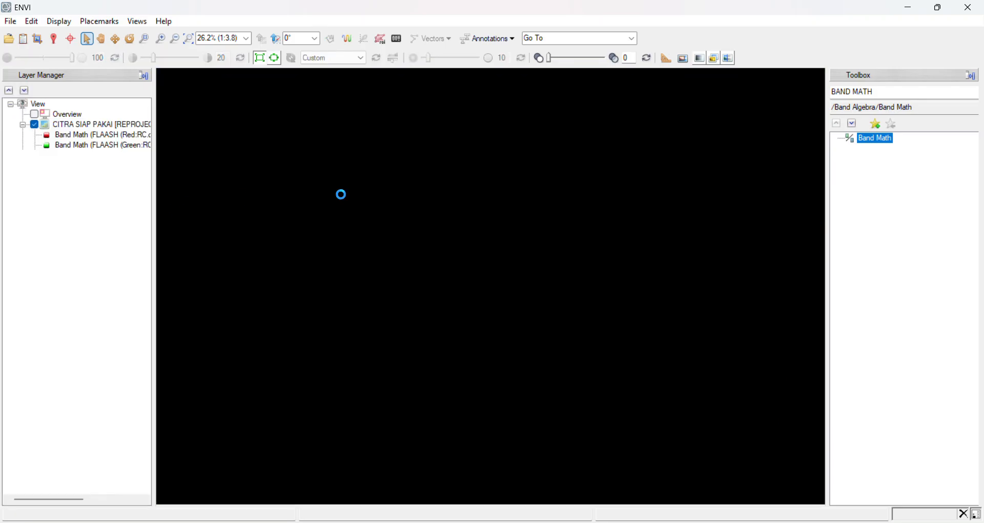
left_click(44, 141)
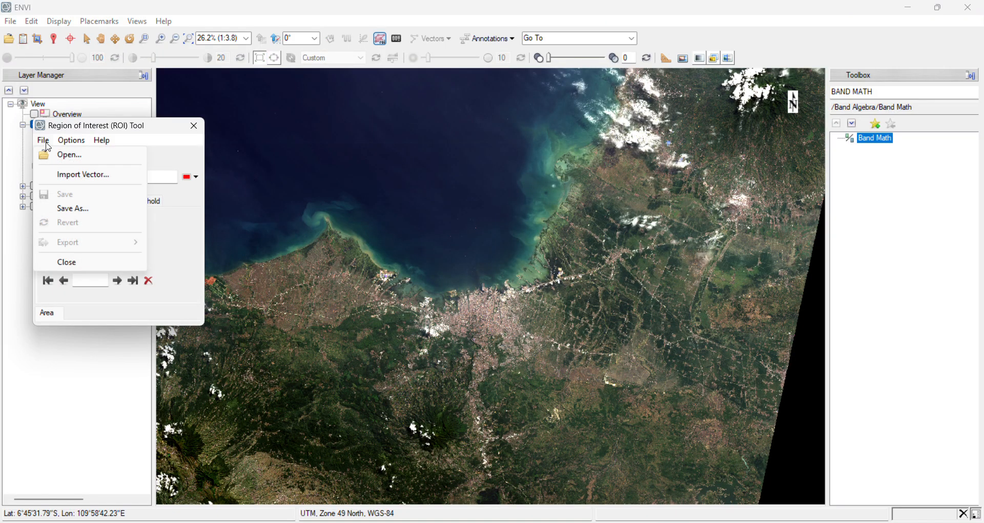
left_click(67, 154)
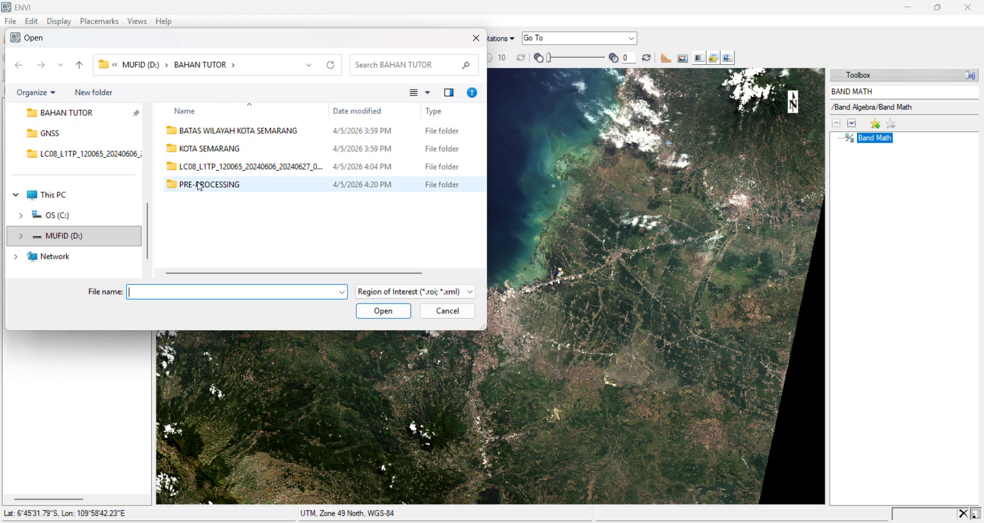
Load KOTA_SEMARANG.shp from the BATAS WILAYAH KOTA SEMARANG folder, showing all file types, and close the ROI tool
double_click(210, 148)
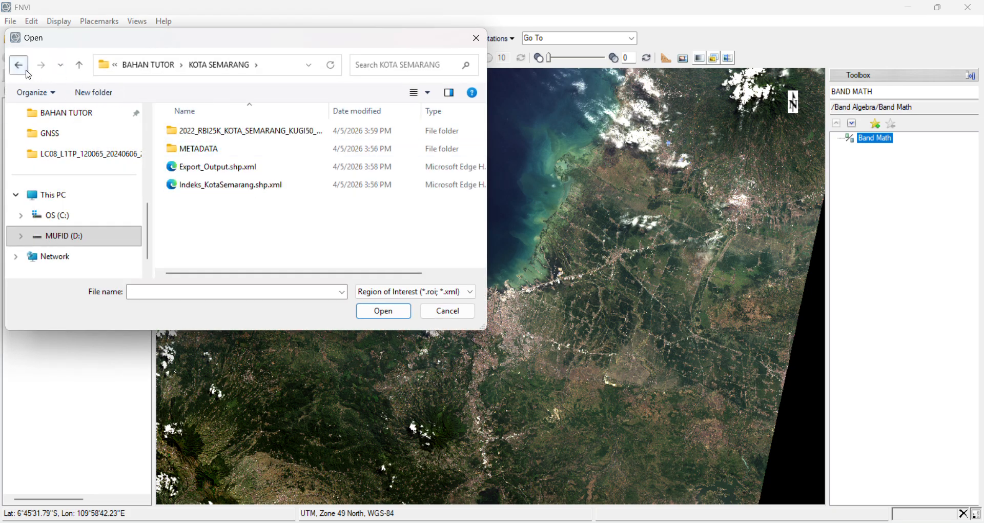
left_click(18, 65)
double_click(253, 134)
left_click(226, 133)
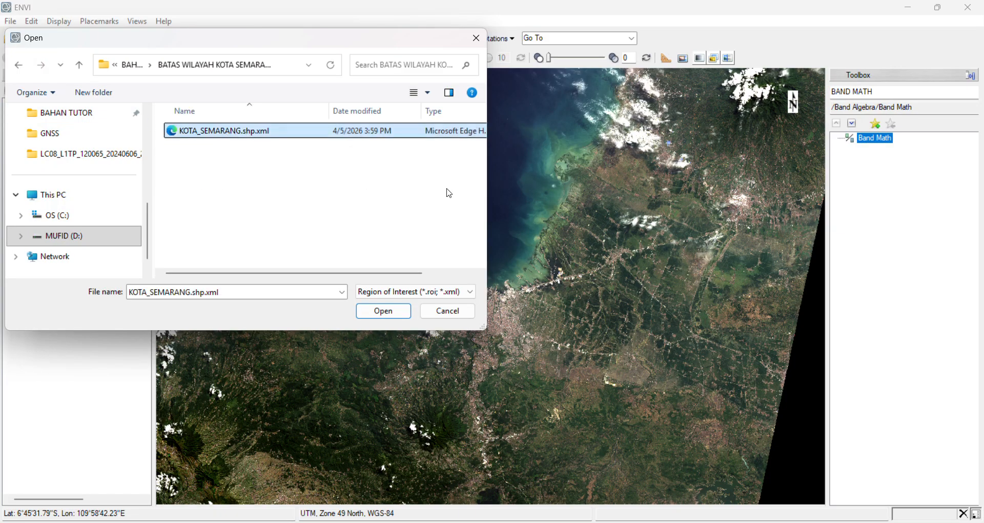
left_click(415, 292)
left_click(374, 315)
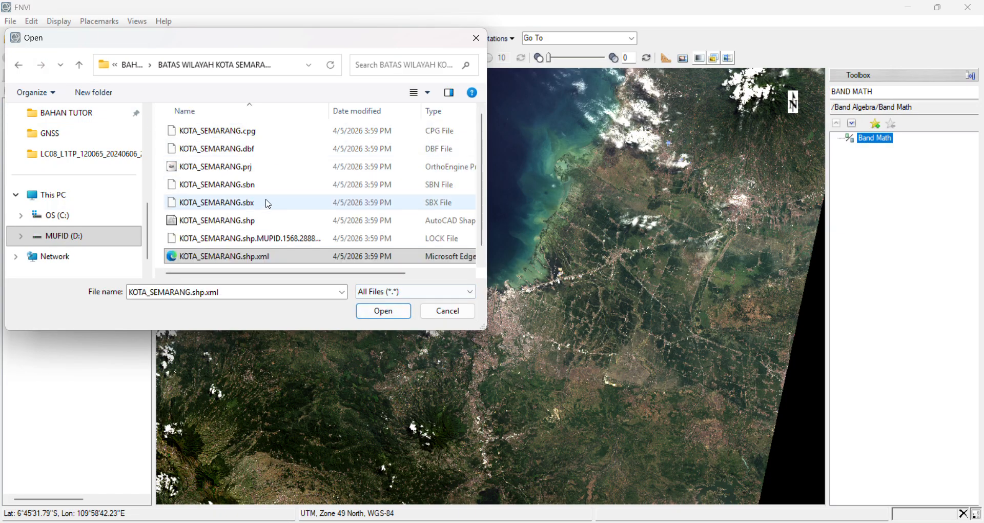
left_click(258, 221)
left_click(384, 311)
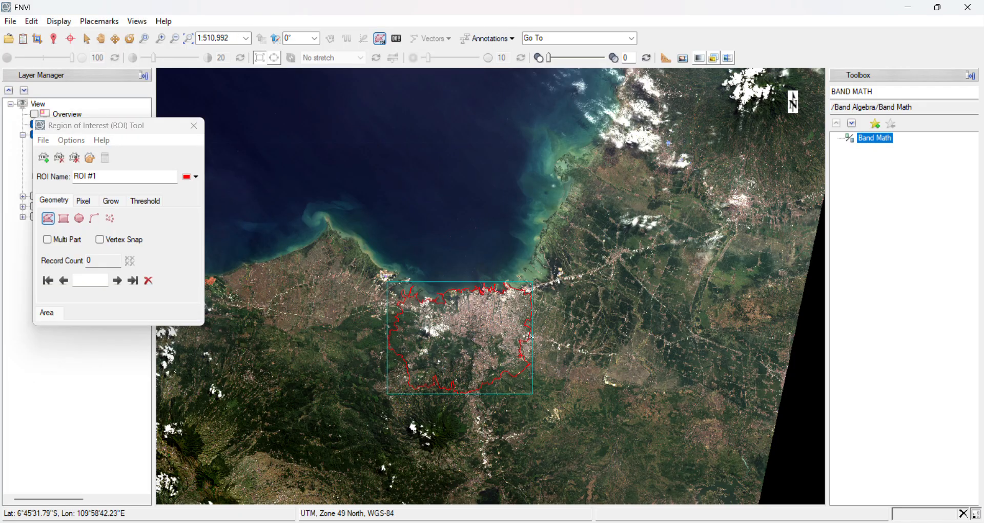
scroll(482, 317, "up", 3)
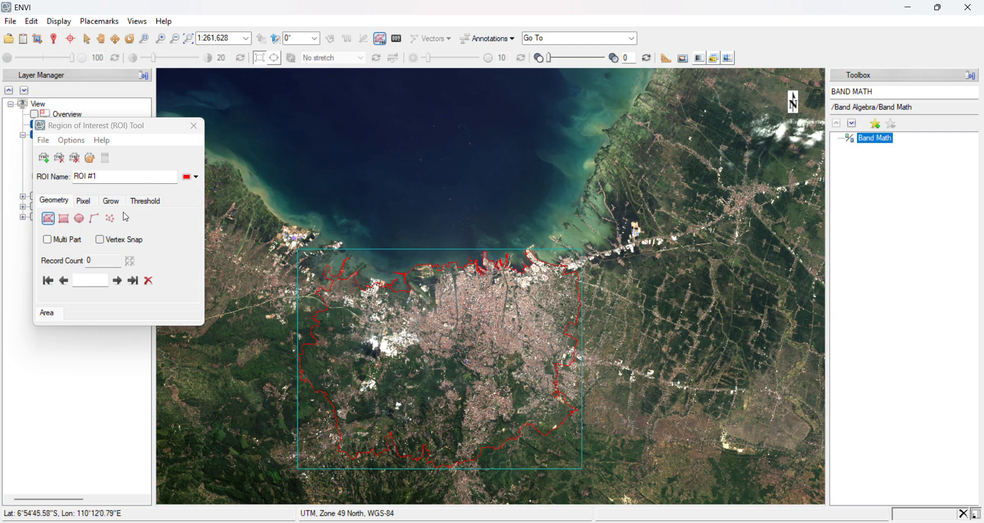
left_click(194, 127)
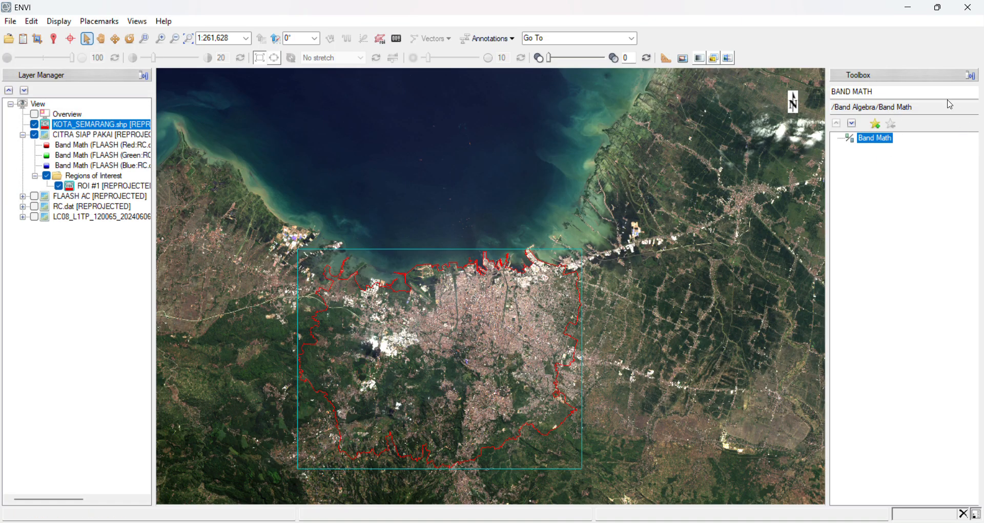
Search the toolbox for SUBSET and open the Subset Data from ROIs tool
left_click_drag(884, 91, 852, 94)
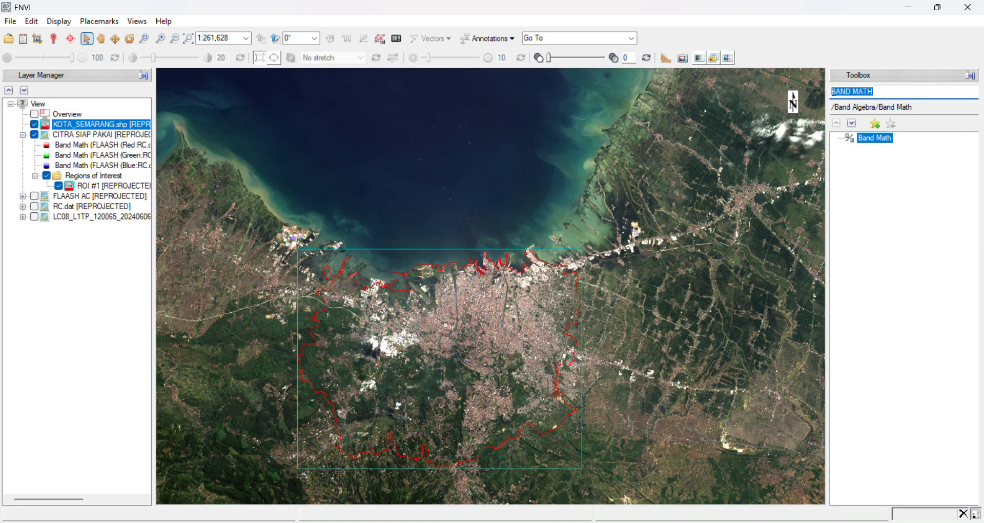
type("SUBSET")
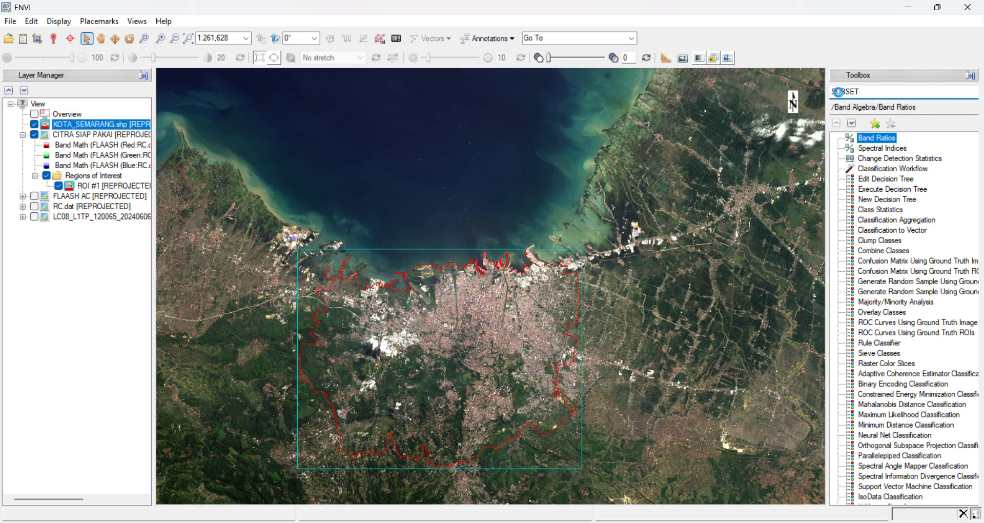
double_click(892, 141)
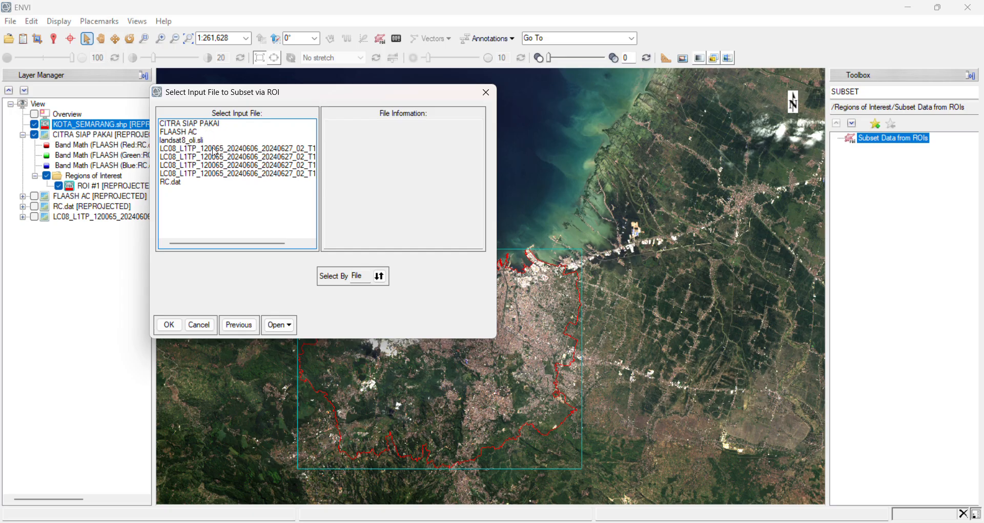
Choose CITRA SIAP PAKAI as the file to subset and select ROI #1 as the input ROI
left_click(186, 124)
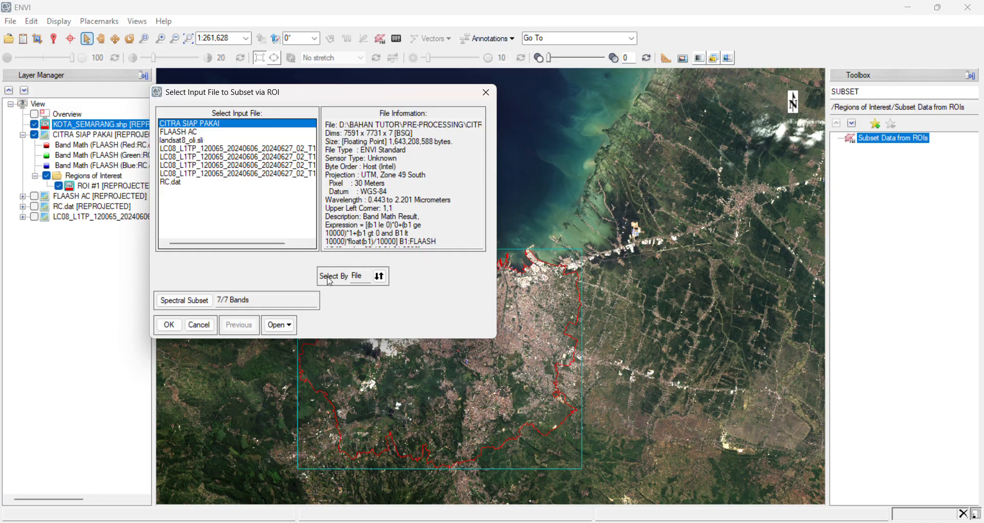
left_click(171, 326)
left_click(383, 137)
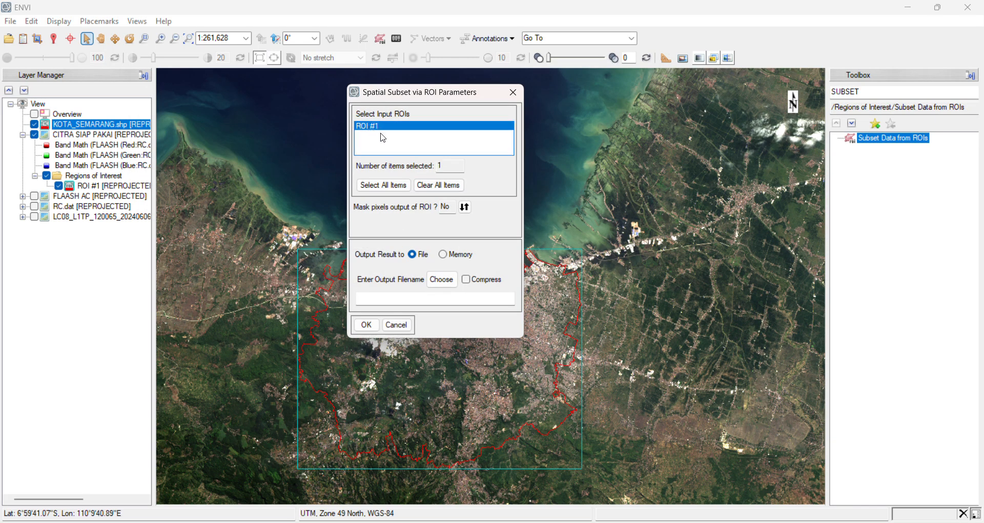
Create a folder named SUBSET SEMARANG inside the PRE-PROCESSING folder while choosing the subset's output location
left_click(441, 279)
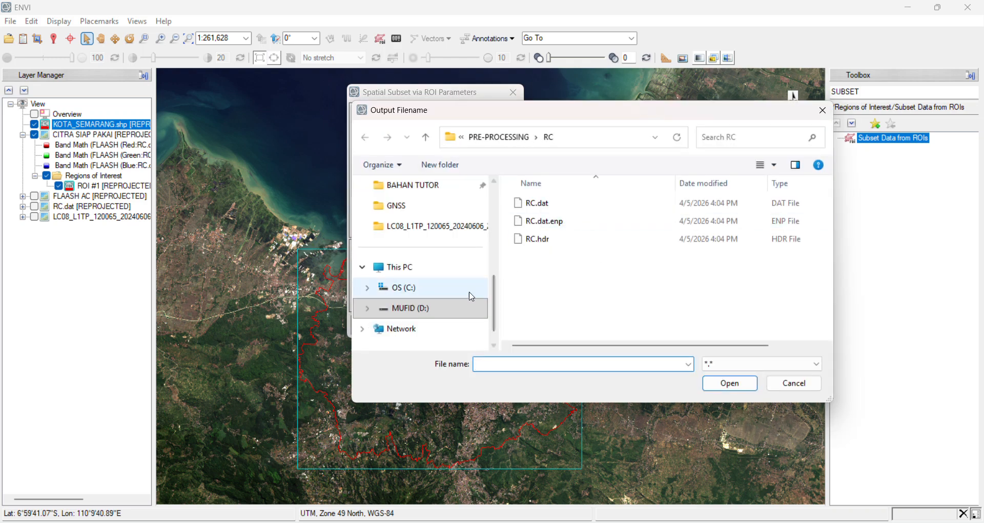
left_click(500, 136)
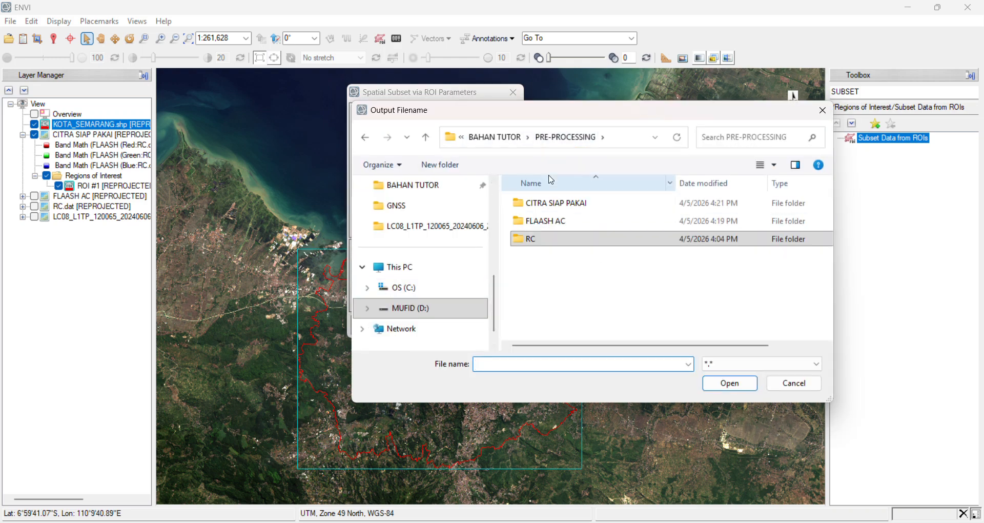
left_click(447, 167)
type("UB")
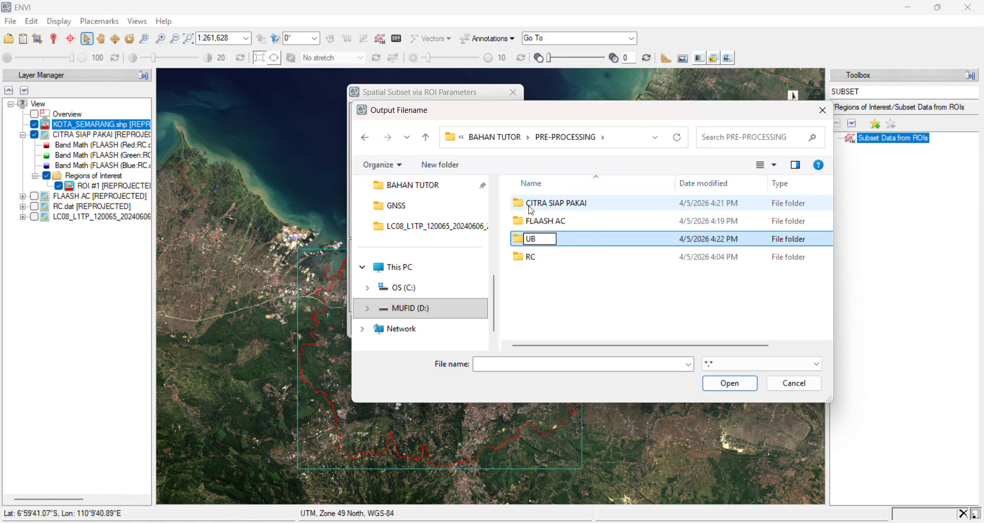
key("BackSpace")
key("BackSpace")
type("SUBSET SEMARANG")
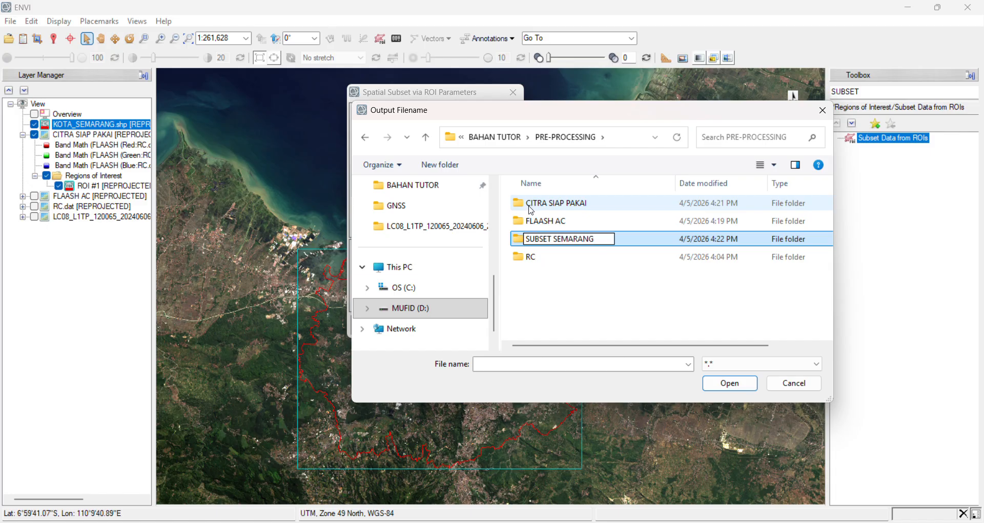
key("Return")
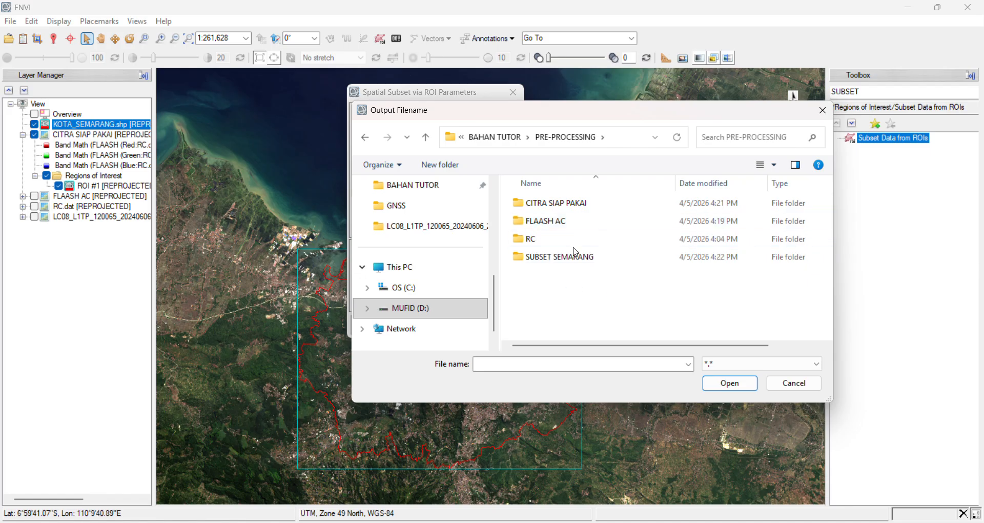
Try to run the ROI subset with its output file named SUBSET SEMARANG in the SUBSET SEMARANG folder
double_click(575, 255)
left_click(547, 363)
type("SUBSET SEMARANG")
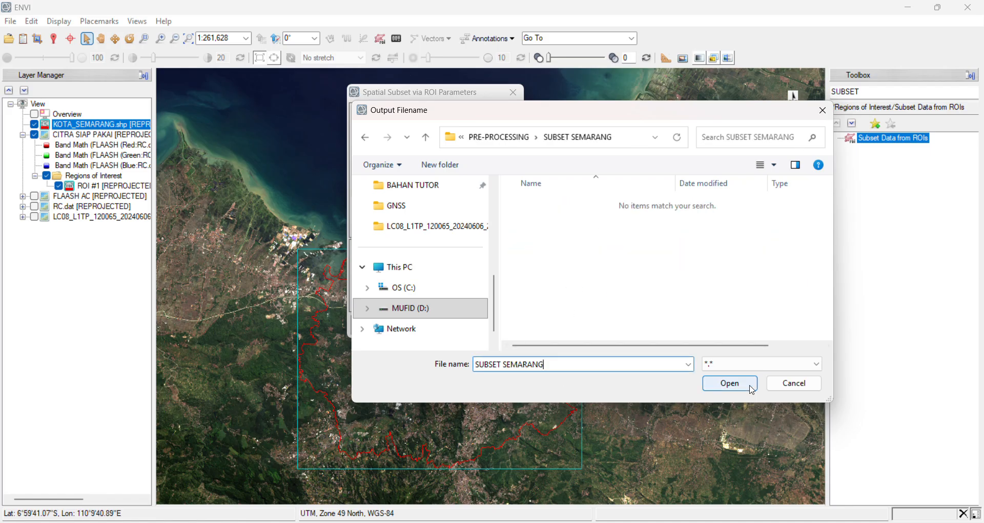
left_click(743, 385)
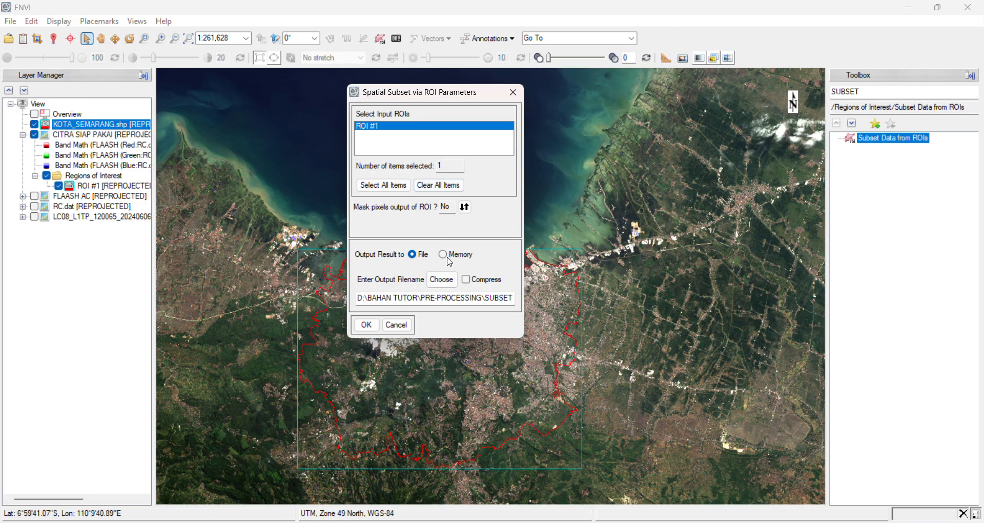
left_click(367, 325)
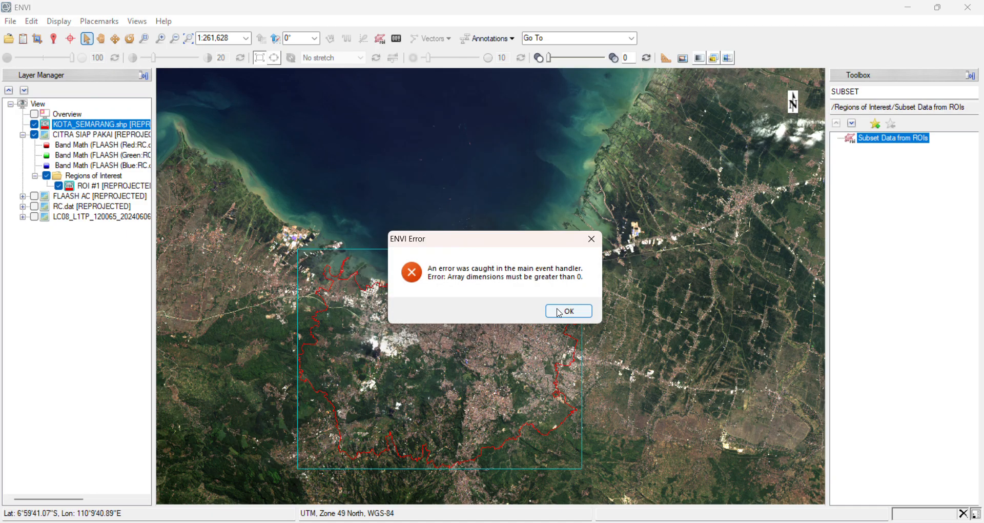
left_click(564, 311)
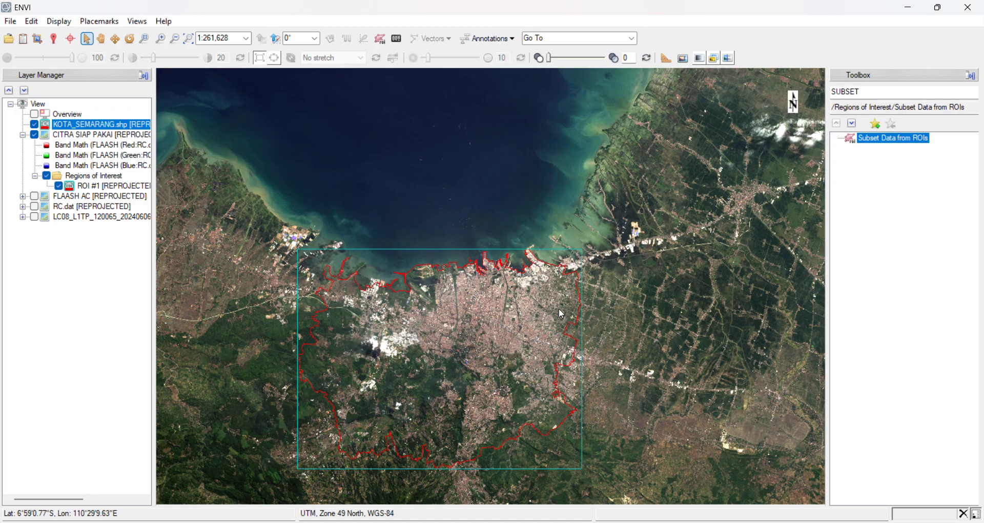
Try to subset CITRA SIAP PAKAI by ROI #1 again, with the result output to memory
double_click(880, 138)
double_click(194, 122)
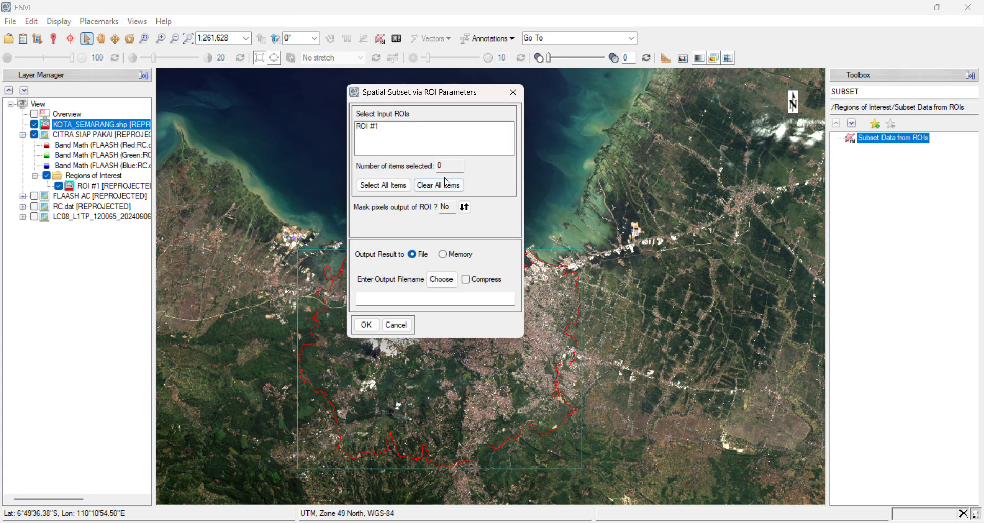
left_click(374, 128)
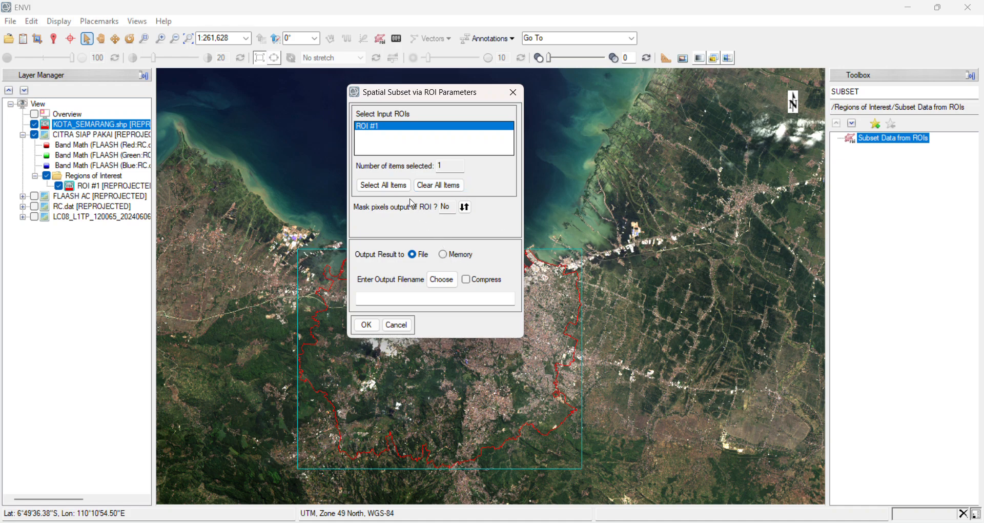
left_click(443, 255)
left_click(366, 325)
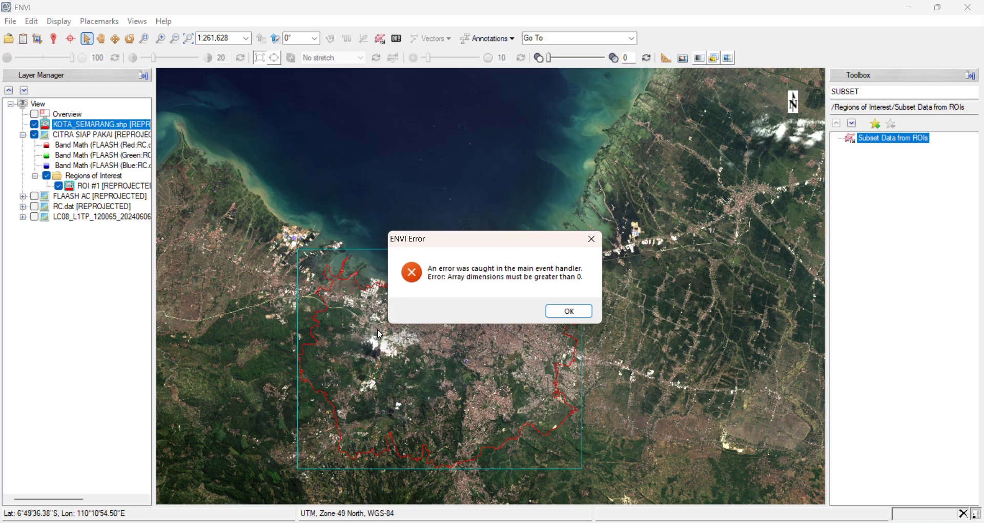
left_click(573, 314)
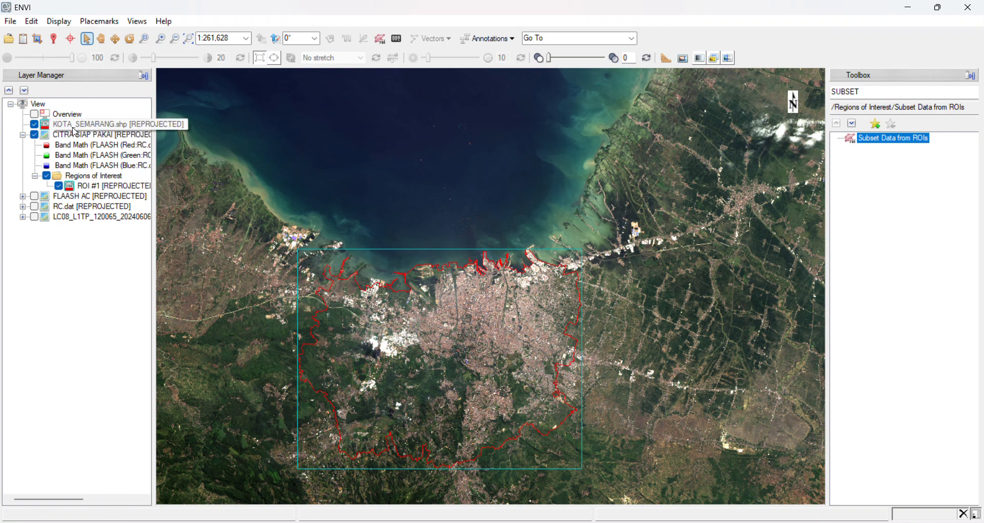
Remove ROI #1 from CITRA SIAP PAKAI and the KOTA_SEMARANG.shp layer from the view
left_click(90, 127)
right_click(103, 186)
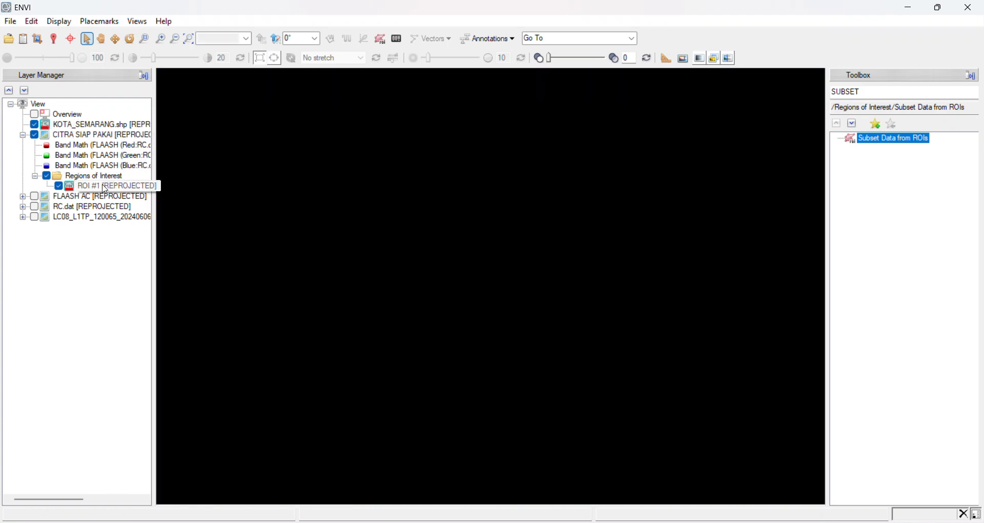
left_click(134, 222)
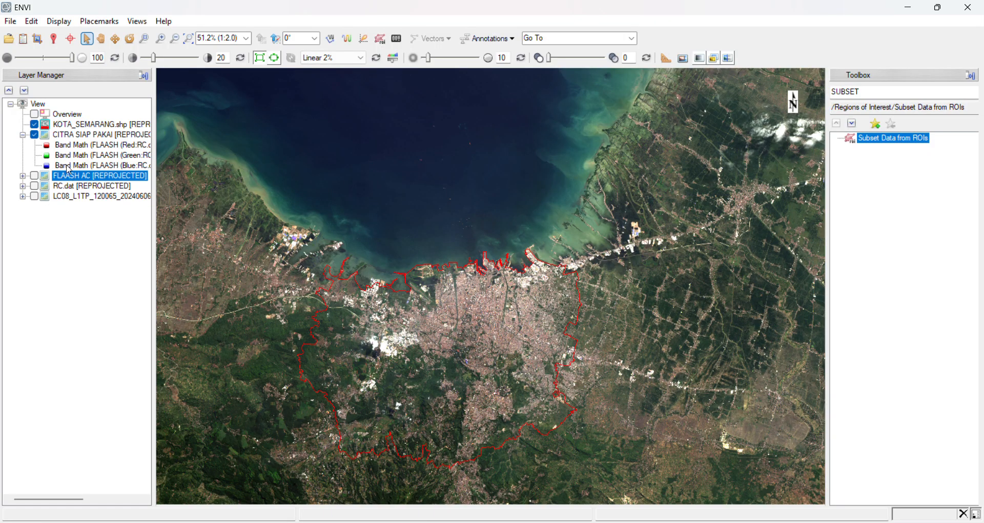
left_click(77, 125)
right_click(72, 124)
left_click(106, 197)
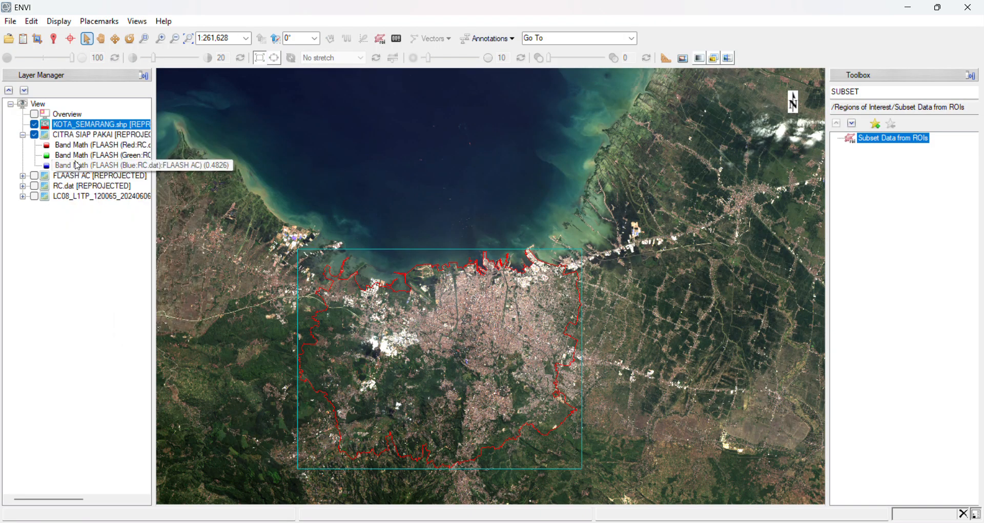
Start a new region of interest on CITRA SIAP PAKAI, import the KOTA_SEMARANG.shp vector into the active ROI, and close the ROI tool
right_click(83, 128)
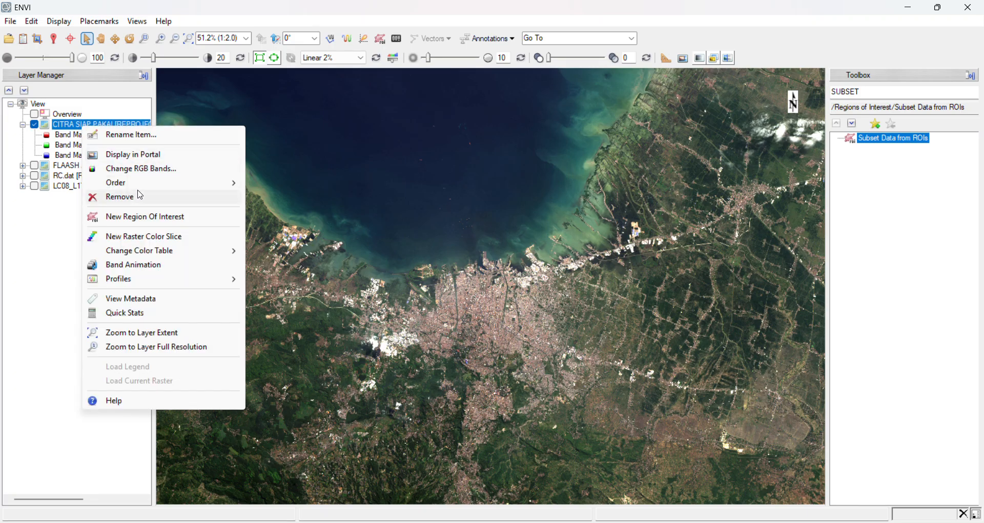
left_click(136, 217)
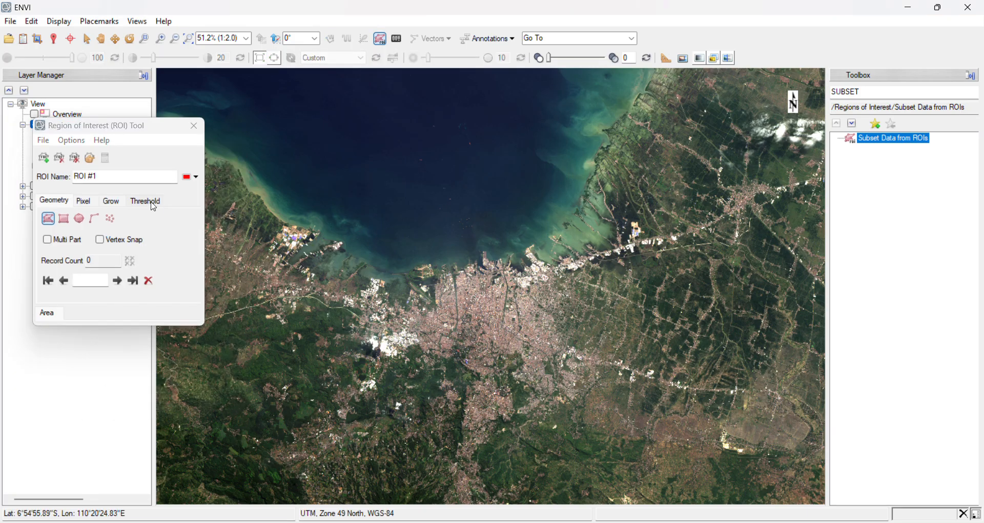
left_click(44, 141)
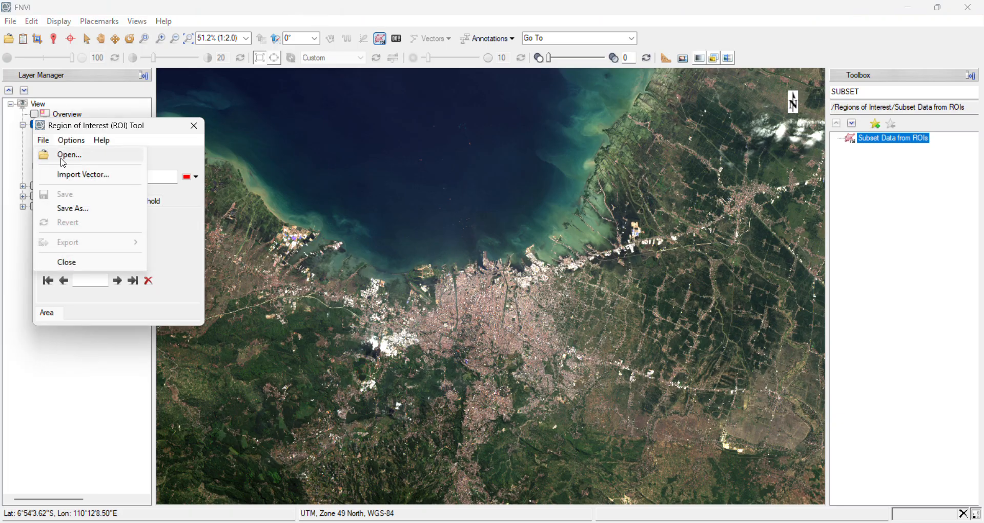
left_click(72, 173)
left_click(462, 201)
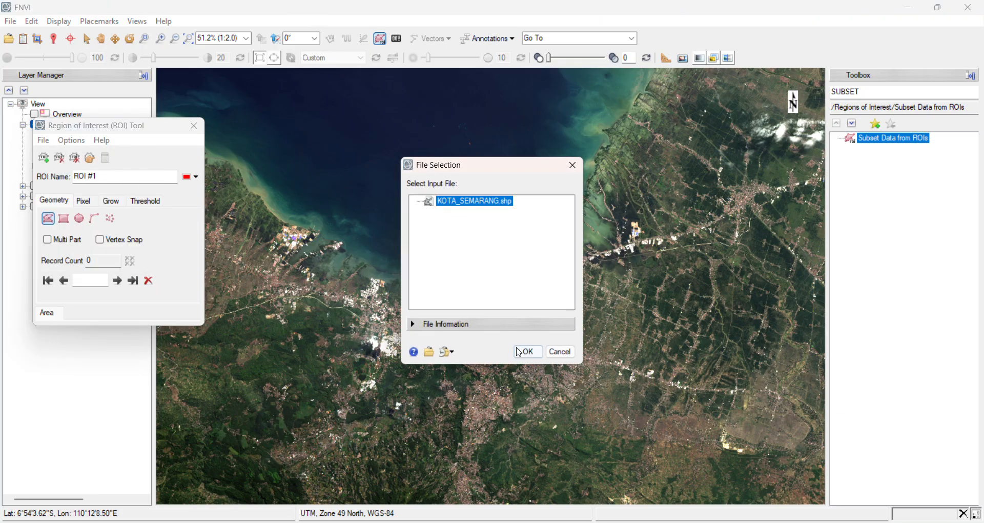
left_click(529, 351)
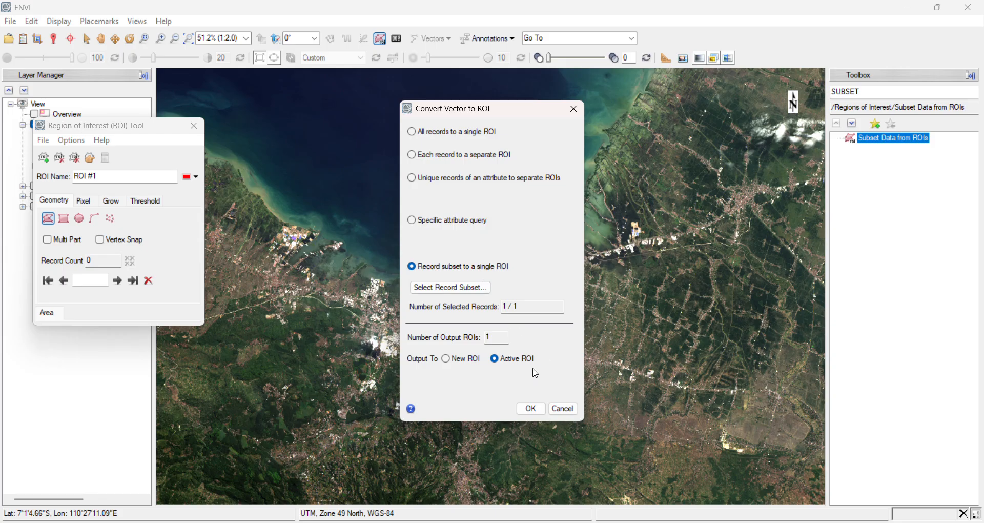
left_click(530, 409)
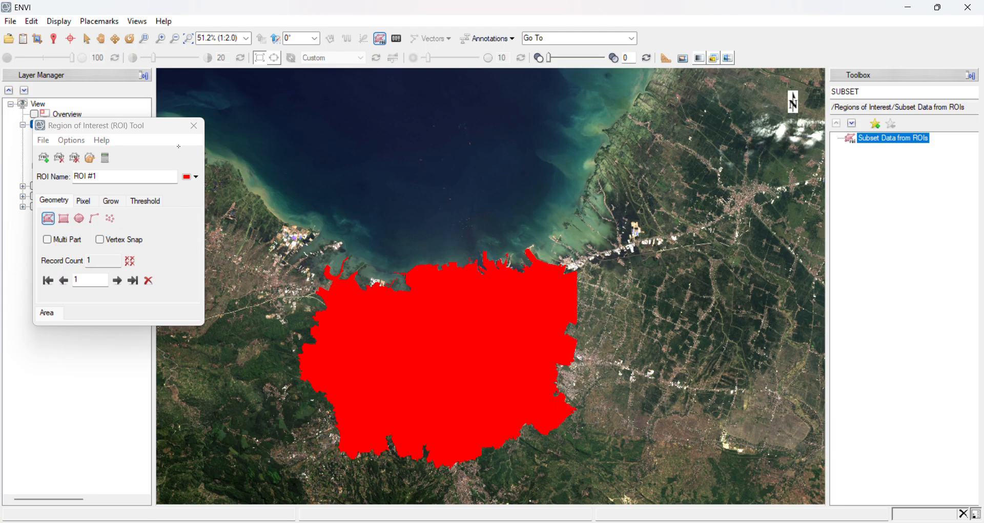
left_click(194, 126)
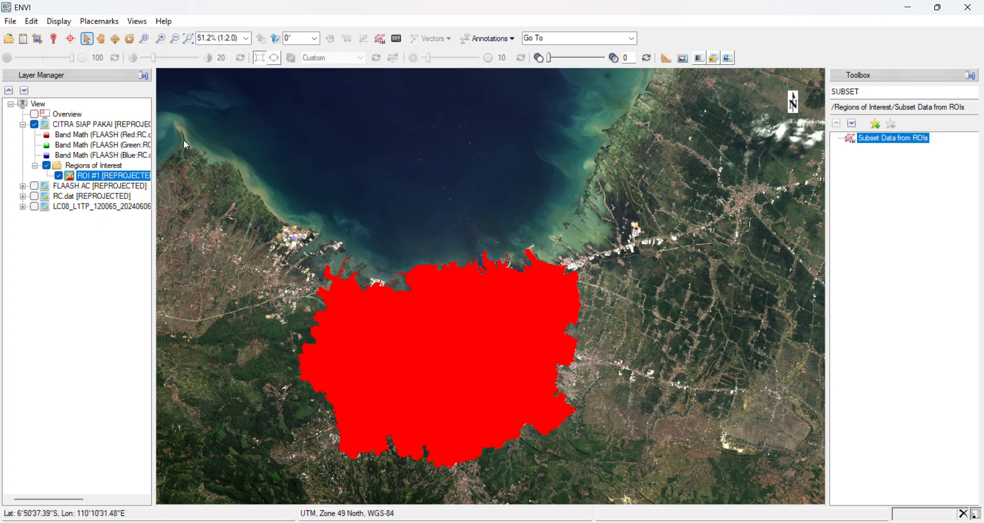
Reopen Subset Data from ROIs with CITRA SIAP PAKAI as the input file and select ROI #1
double_click(868, 142)
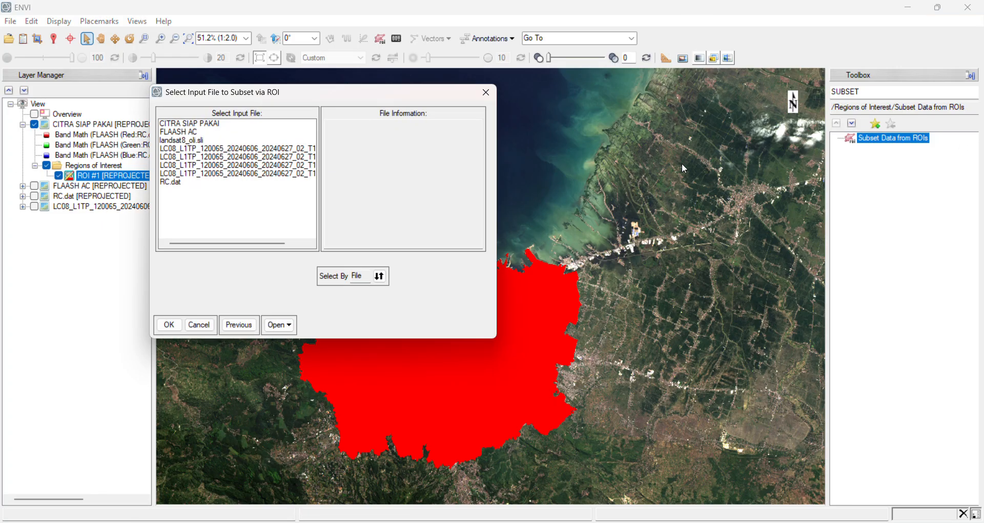
left_click(194, 123)
left_click(170, 324)
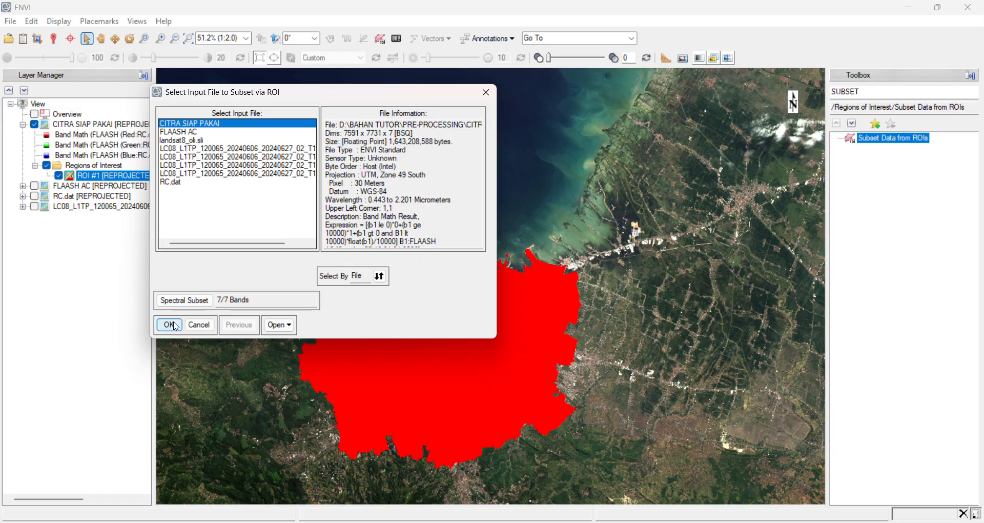
left_click(376, 128)
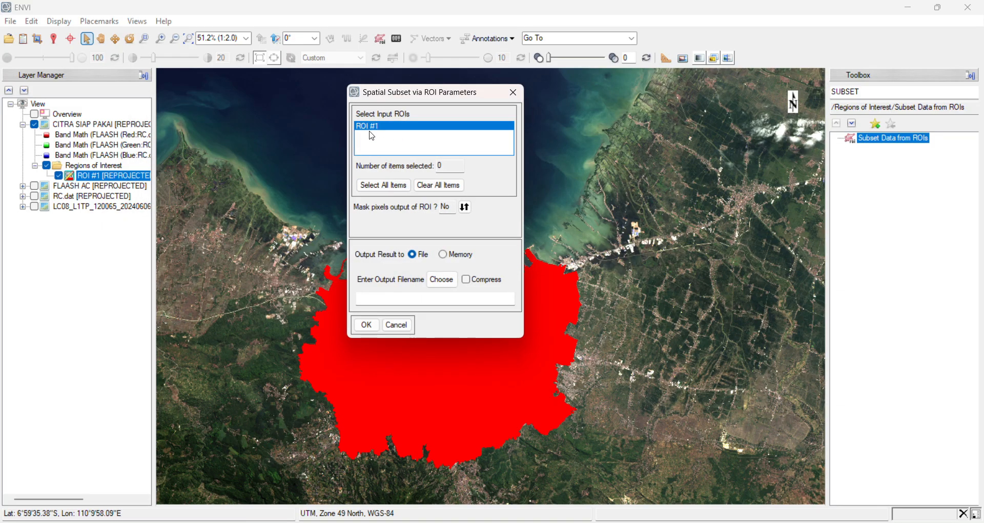
Set the output file to SUBSET KOTA SEMARANG in the SUBSET SEMARANG folder and run the subset
left_click(441, 280)
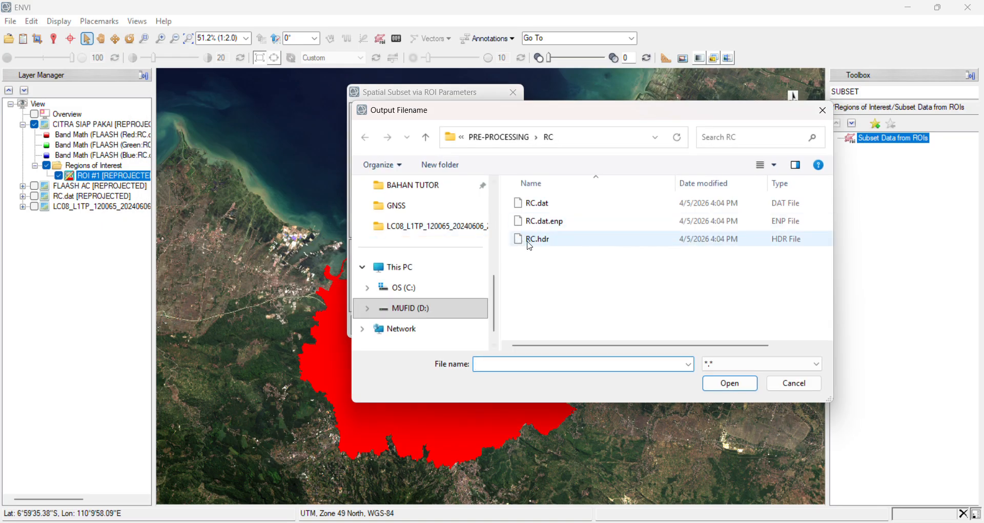
left_click(494, 138)
double_click(559, 256)
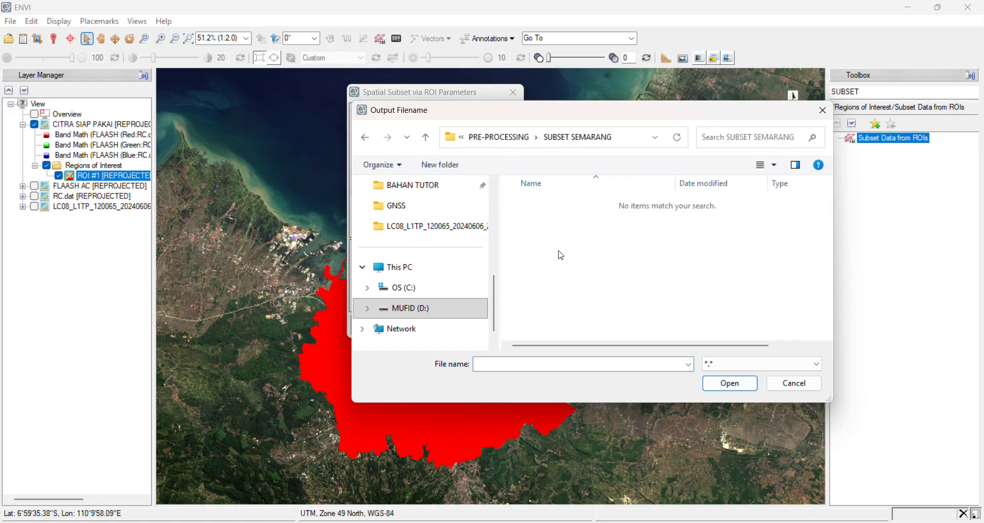
left_click(525, 364)
type("SUBSET KOTA SEMARANG")
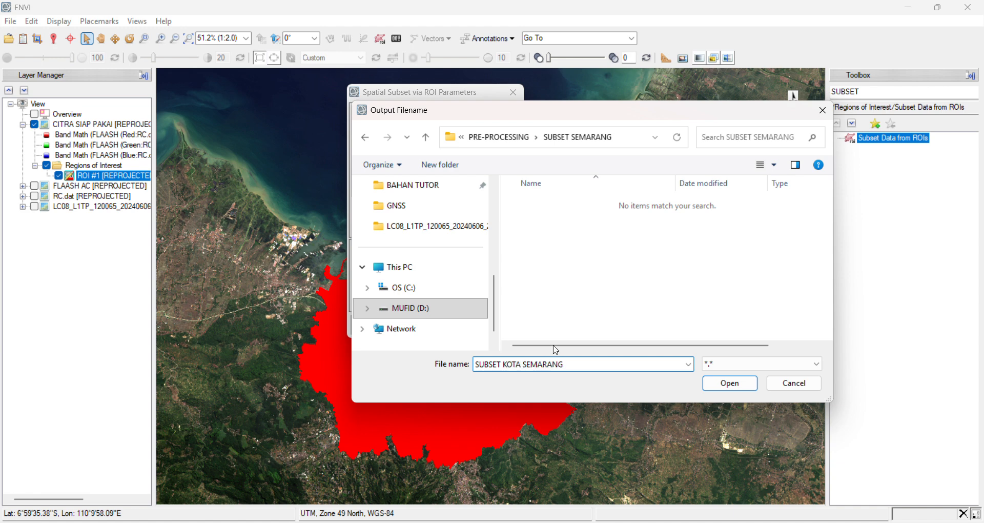
left_click(730, 385)
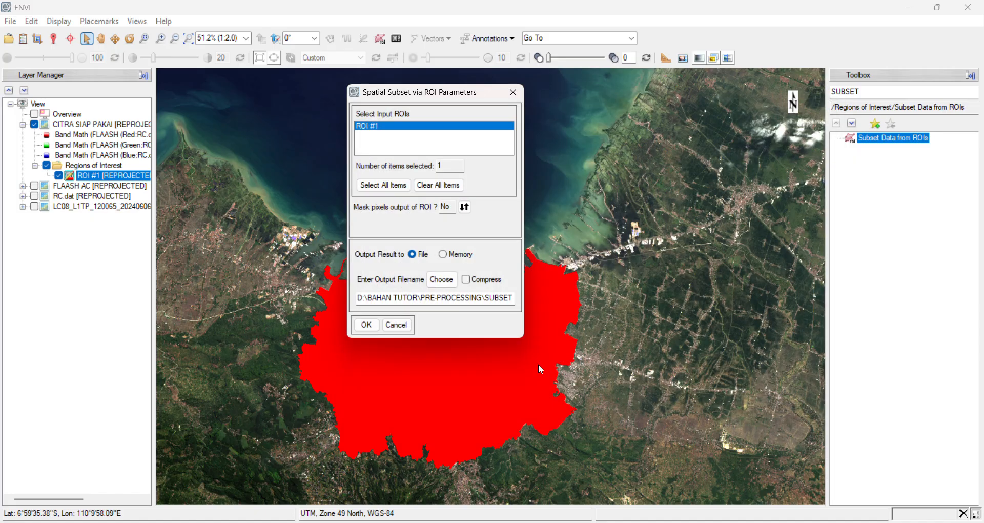
left_click(366, 324)
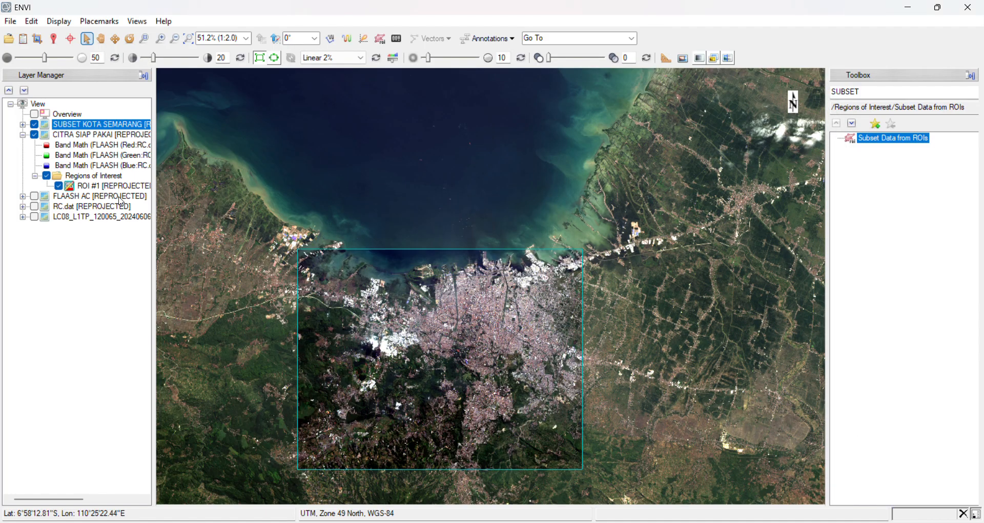
Compare the subset with the full scene and ROI by hiding and reshowing CITRA SIAP PAKAI and SUBSET KOTA SEMARANG in turn
left_click(35, 135)
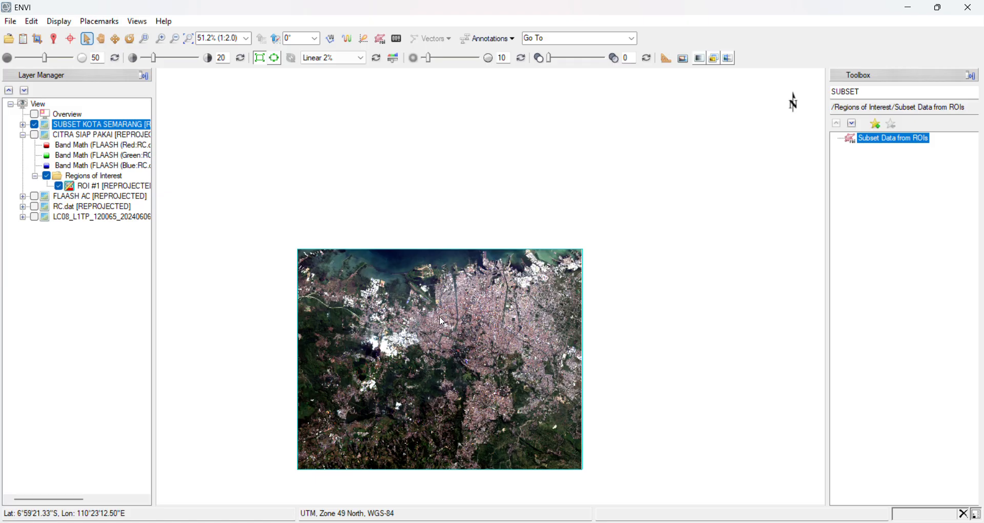
left_click(35, 136)
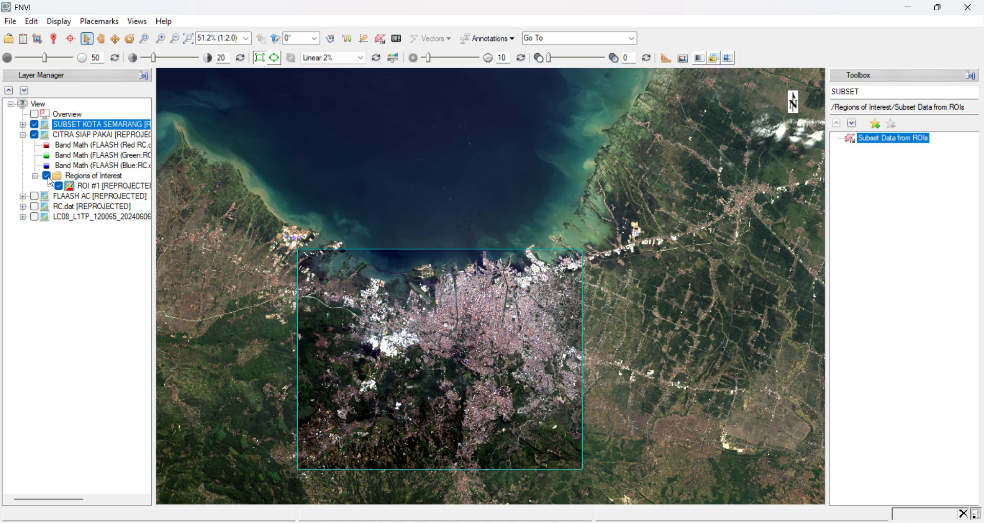
mouse_move(77, 177)
left_mouse_down()
mouse_move(63, 122)
mouse_move(68, 182)
left_mouse_up()
left_click(34, 125)
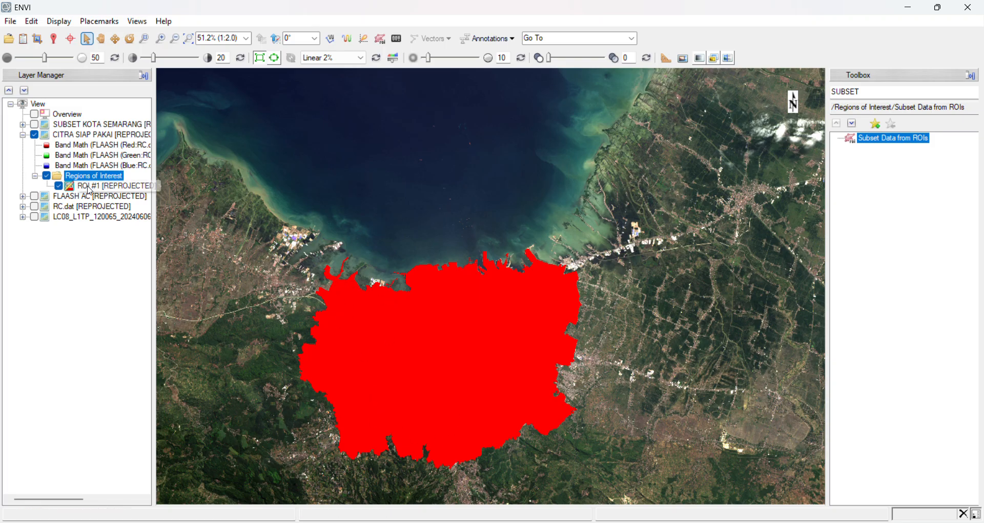
left_click(35, 124)
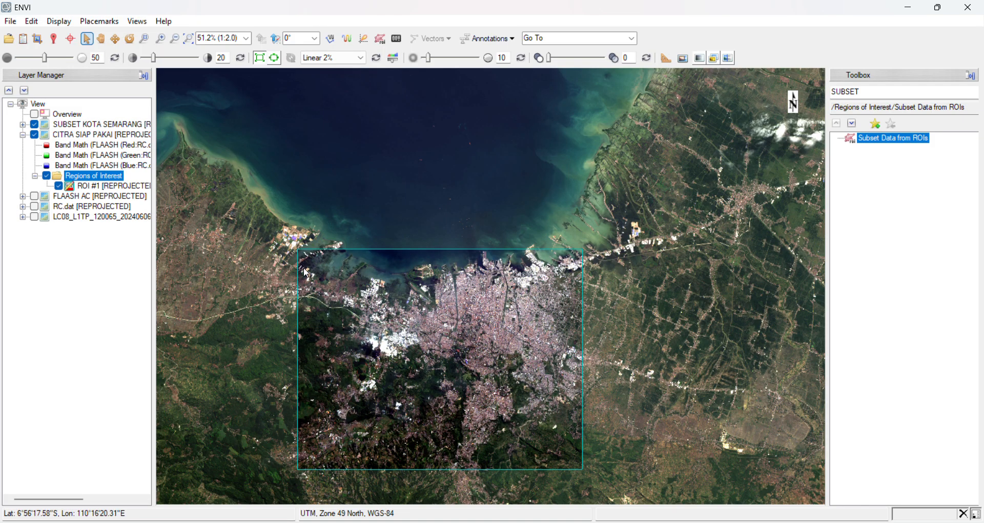
Hide the CITRA SIAP PAKAI layer and examine the SUBSET KOTA SEMARANG image on its own
left_click(34, 135)
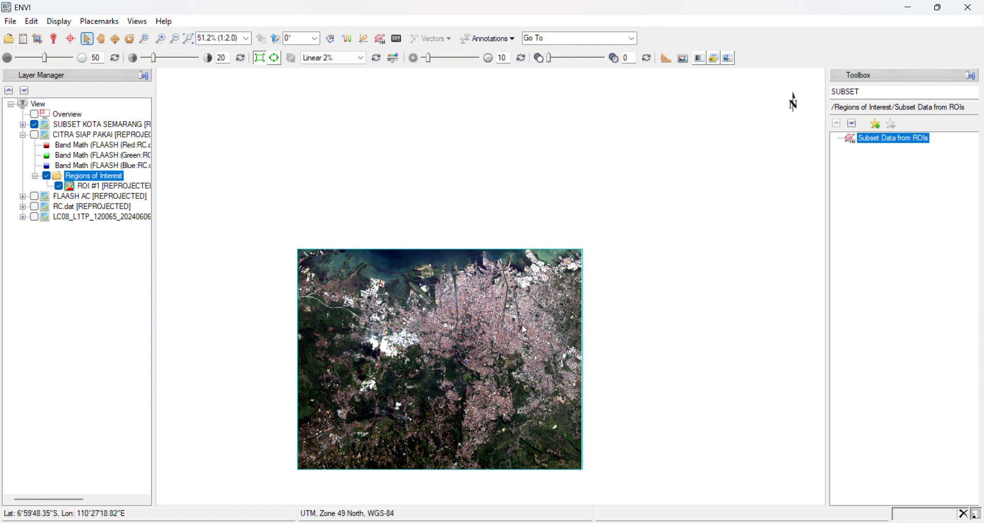
left_click_drag(527, 319, 558, 276)
scroll(496, 260, "up", 1)
left_click_drag(484, 335, 522, 315)
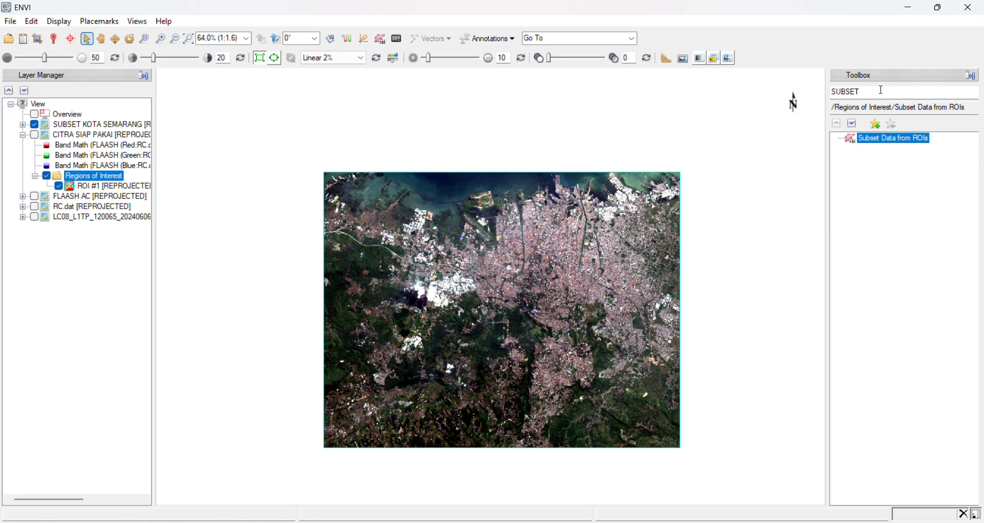
Open Band Math and review the stored index expressions (B3-B5)/(B3+B5), (B5-B4)/(B5+B4), (B6-B5)/(B6+B5) and (B5-B7)/(B5+B7)
left_click_drag(881, 90, 842, 93)
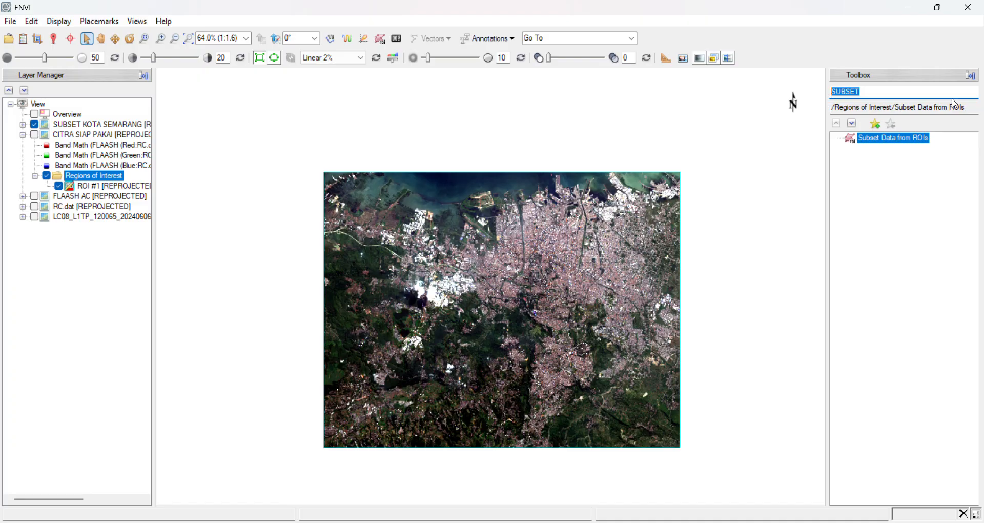
type("BAND")
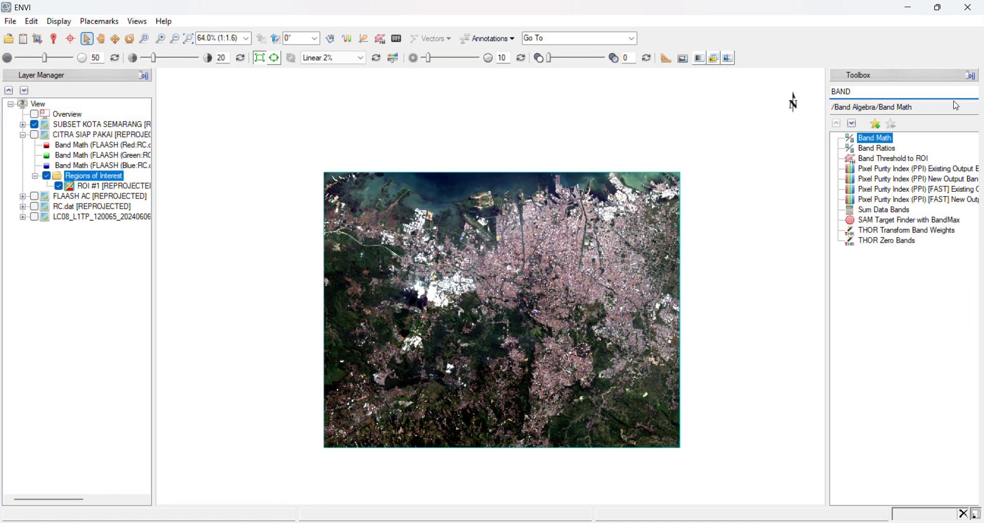
double_click(882, 137)
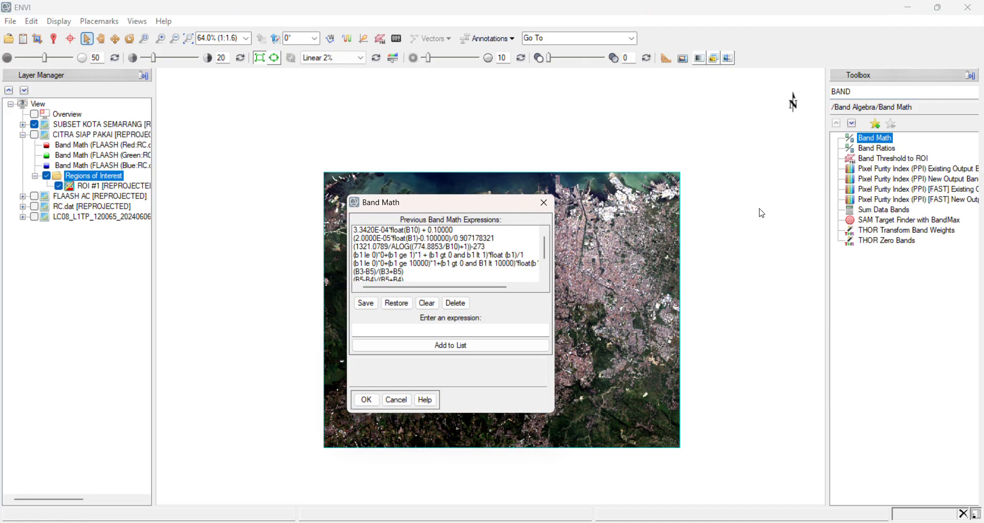
scroll(488, 267, "down", 2)
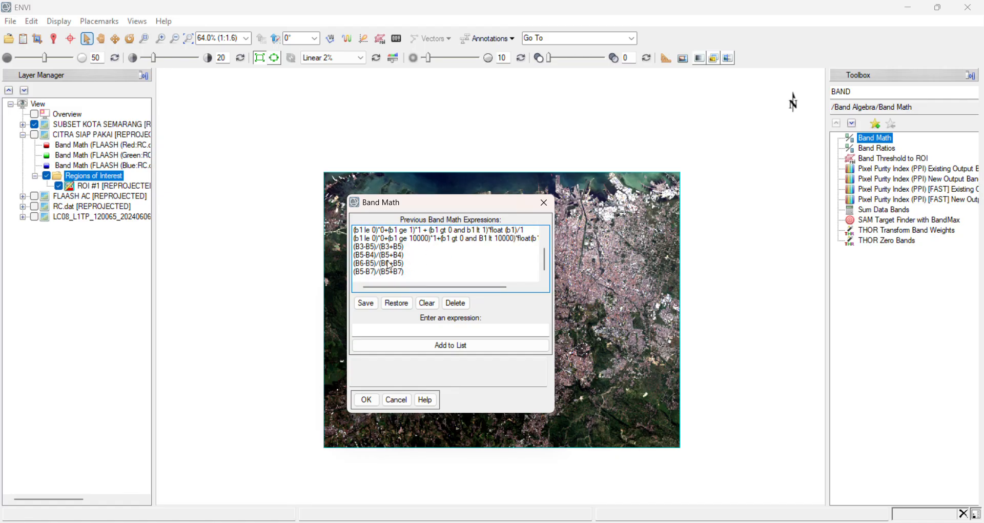
left_click(369, 248)
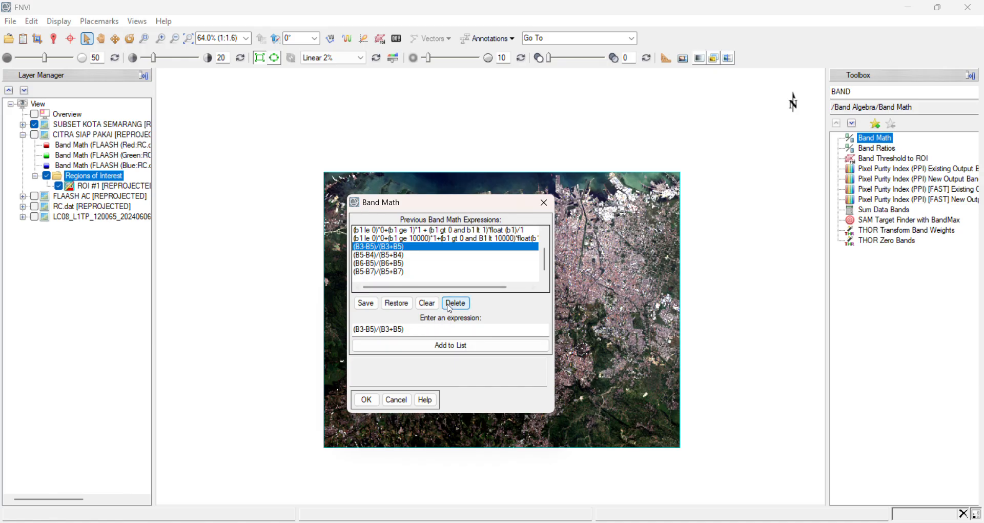
left_click(374, 257)
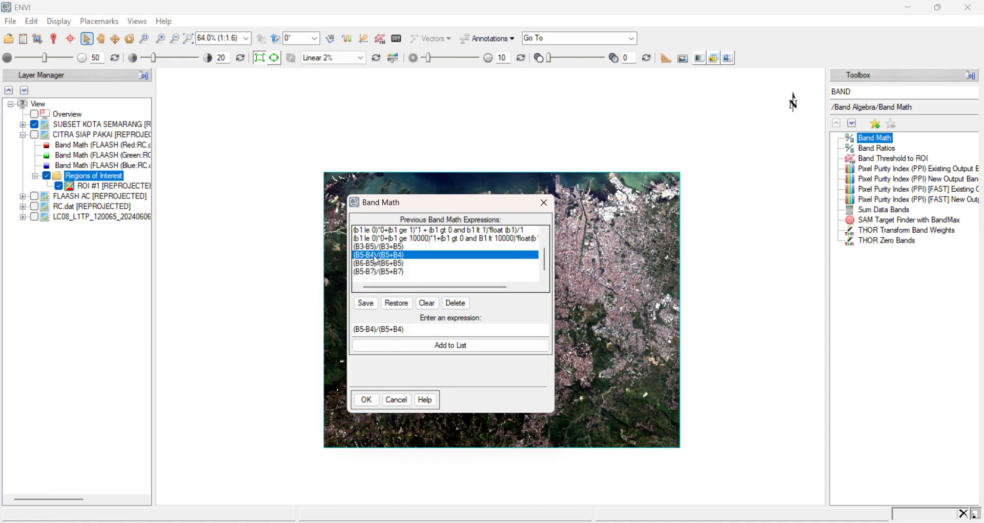
left_click(407, 264)
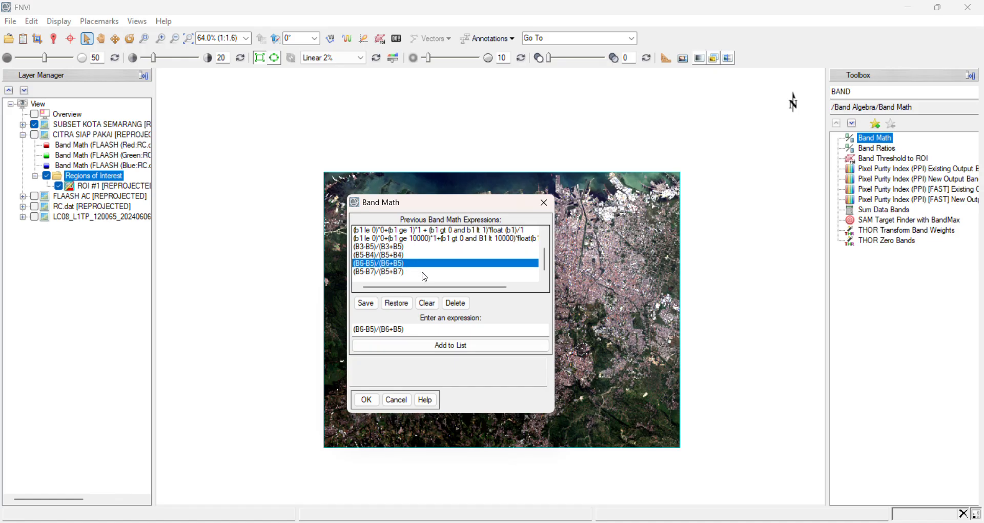
left_click(388, 272)
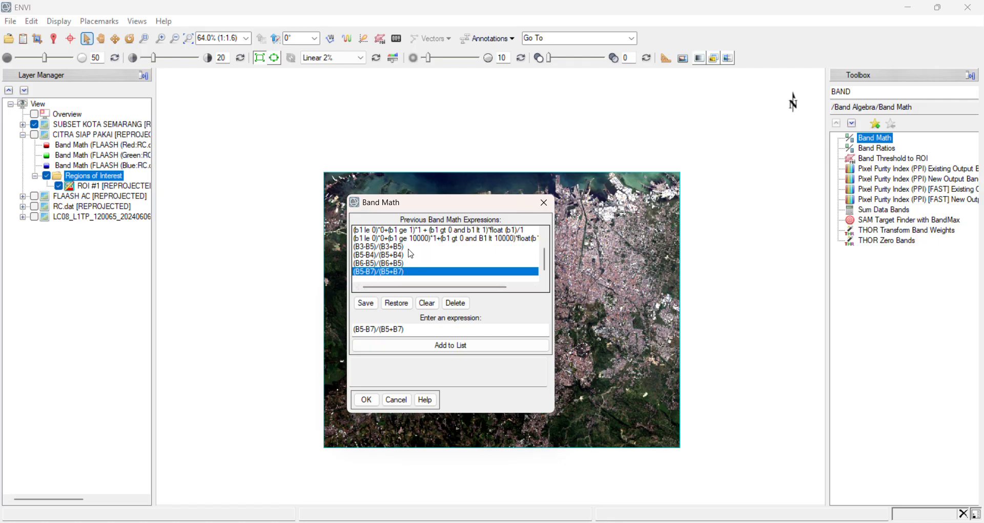
left_click(382, 247)
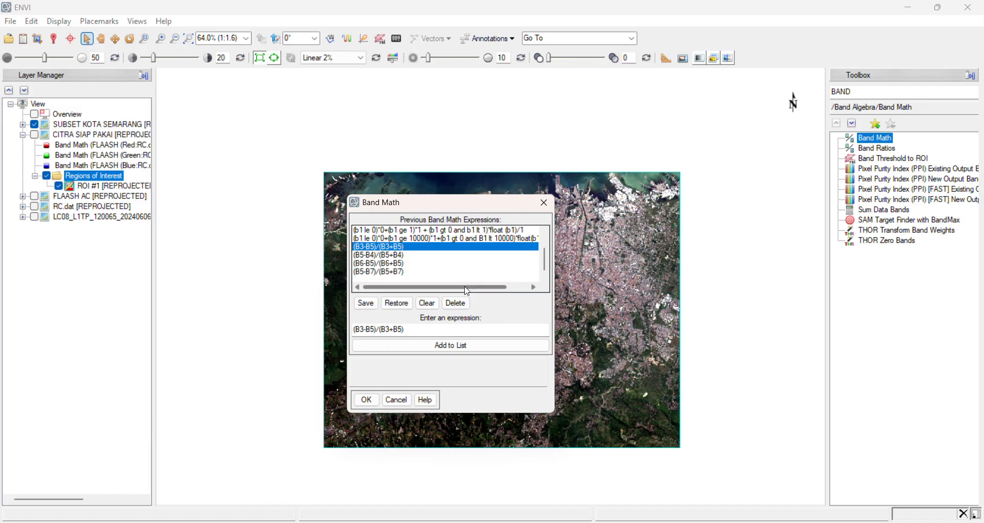
left_click(397, 255)
left_click(403, 272)
left_click(408, 264)
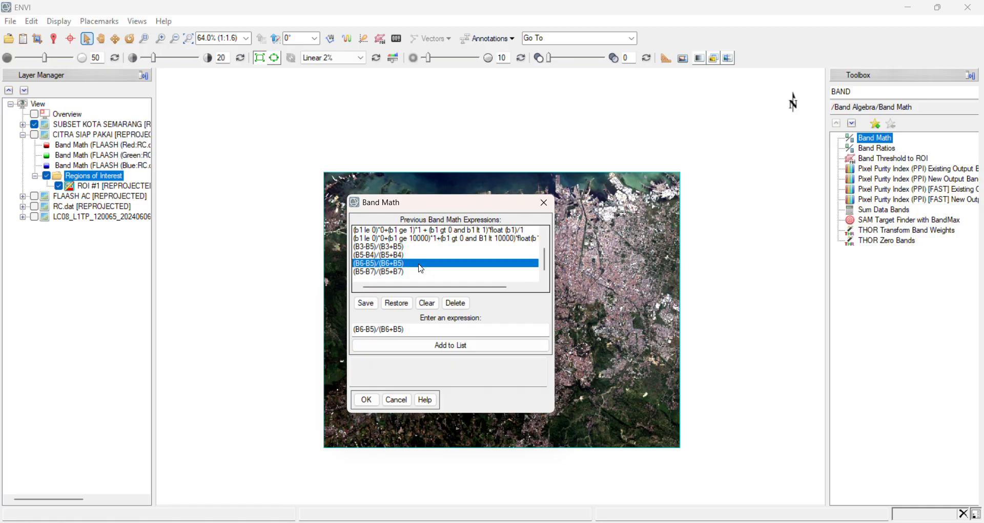
left_click(400, 272)
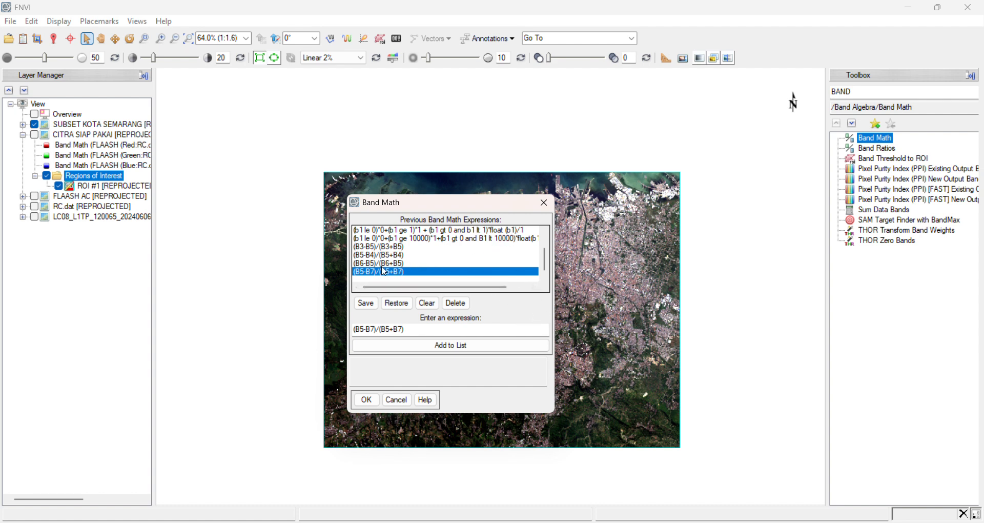
Choose the (B3-B5)/(B3+B5) expression, view its variable-to-band pairings, and close them without assigning bands
left_click(398, 247)
scroll(399, 248, "up", 3)
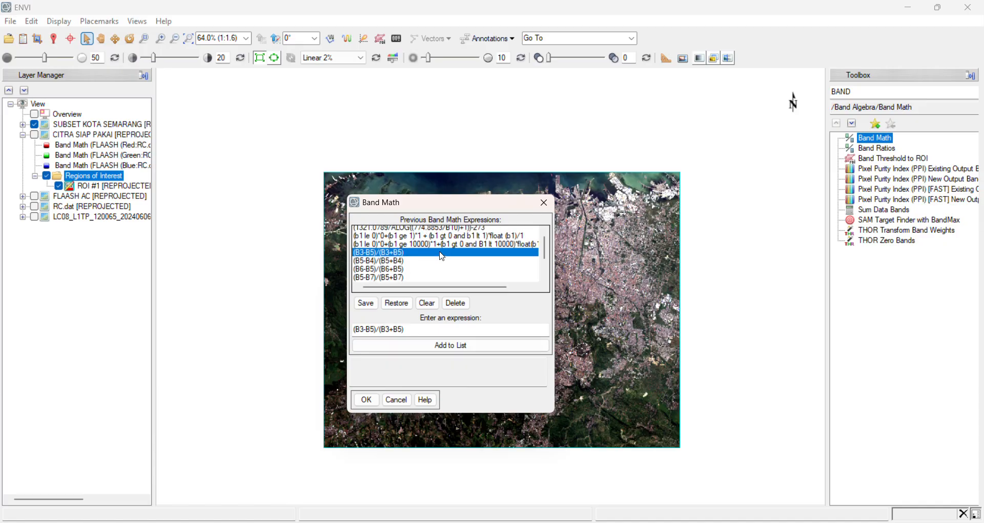
scroll(403, 254, "down", 3)
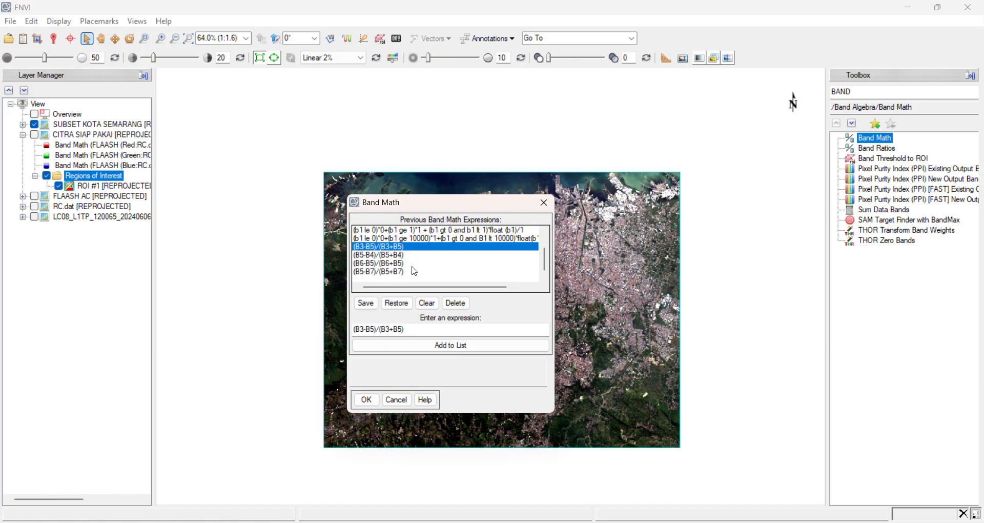
left_click(366, 400)
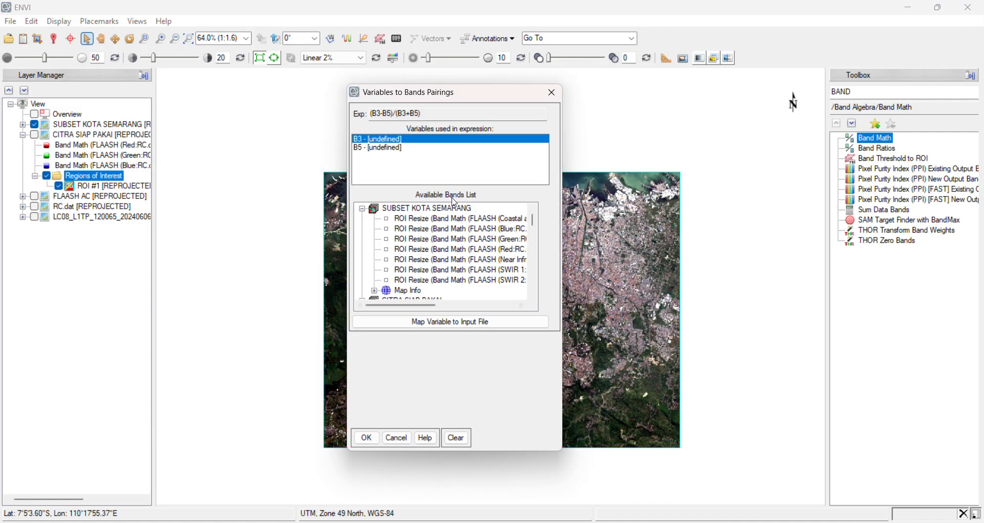
left_click(553, 93)
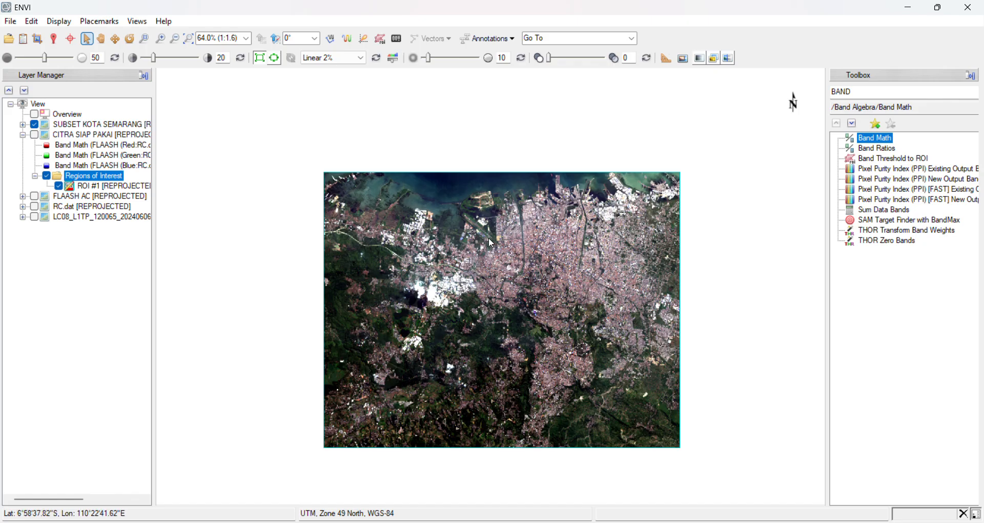
Start saving the SUBSET KOTA SEMARANG raster as a new file and set the output format to TIFF
left_click(12, 22)
left_click(15, 24)
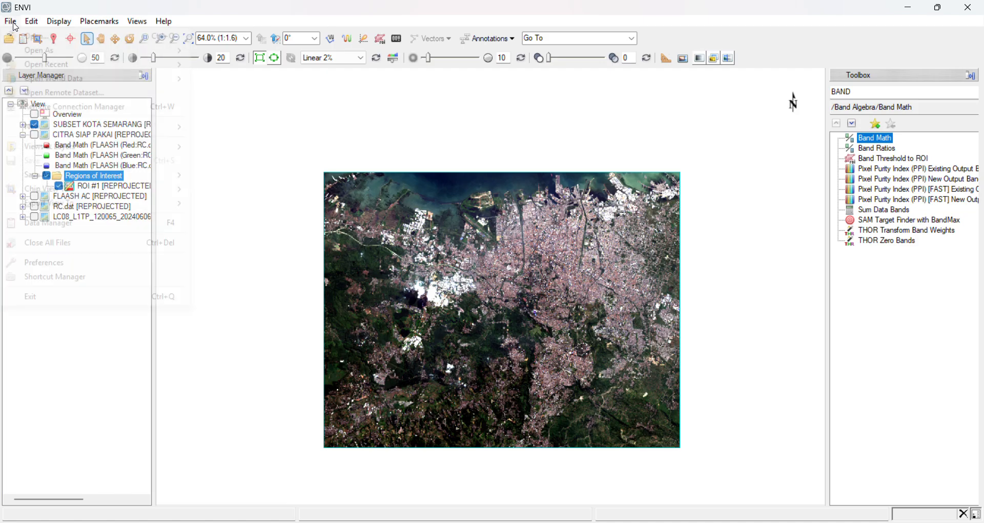
left_click(32, 21)
left_click(10, 21)
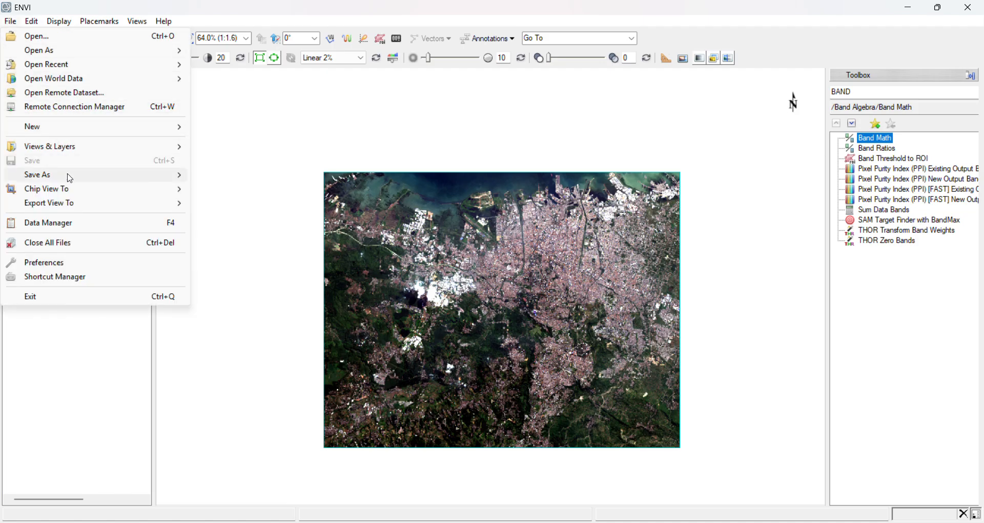
mouse_move(70, 177)
left_click(269, 176)
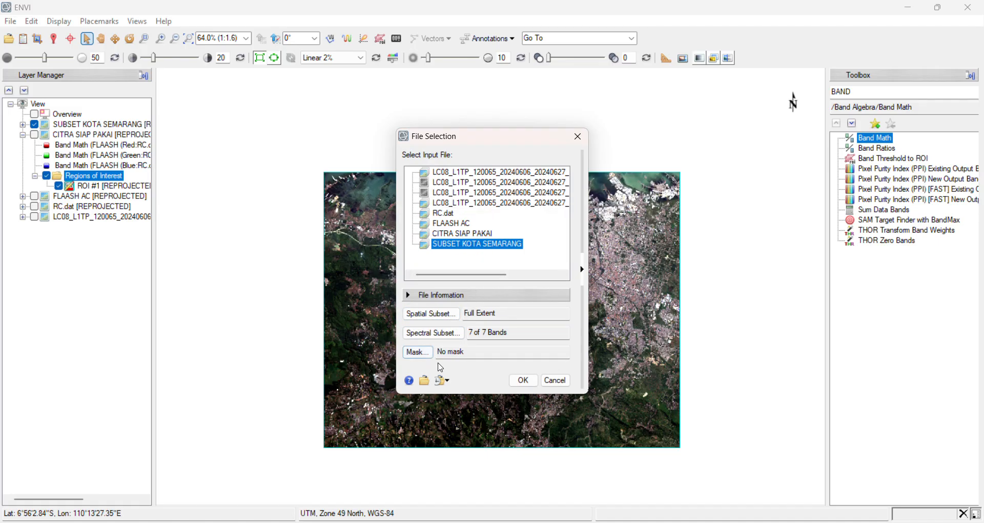
left_click(522, 380)
left_click(456, 227)
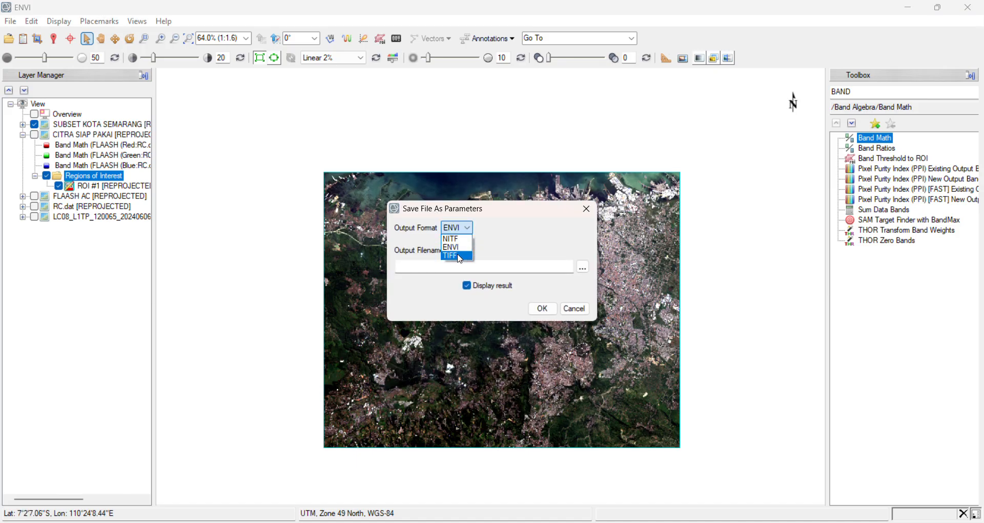
left_click(452, 243)
Browse for the output location and create a folder named TIFF SUBSET SEMARANG inside PRE-PROCESSING
left_click(584, 270)
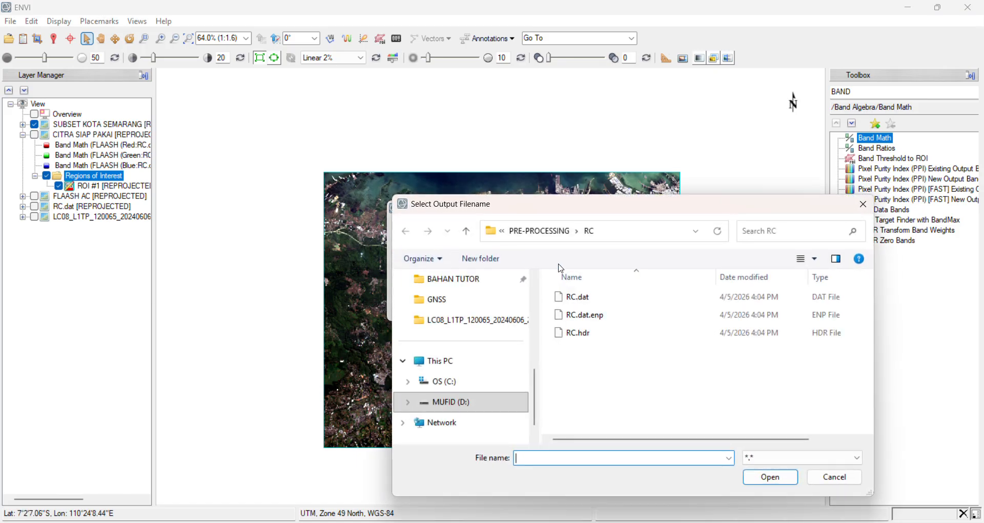
left_click(542, 232)
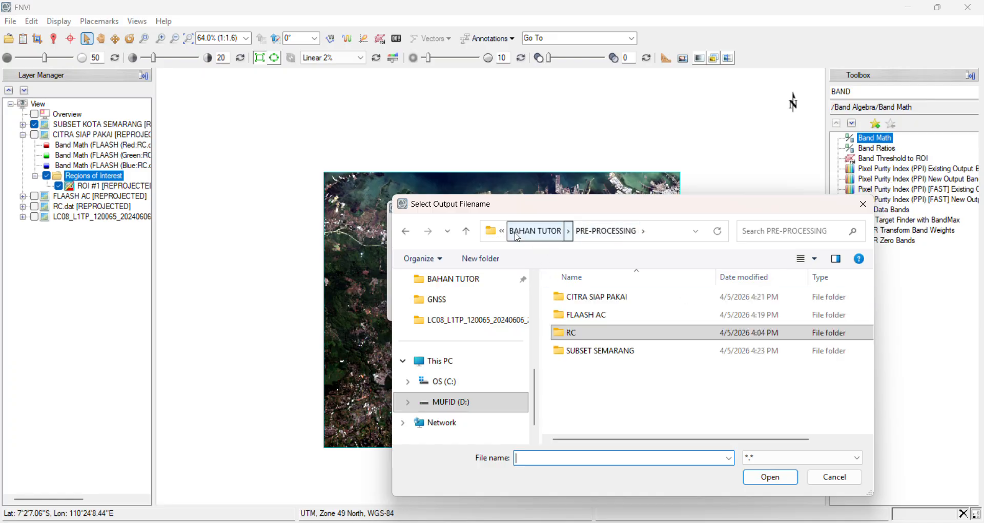
left_click(542, 232)
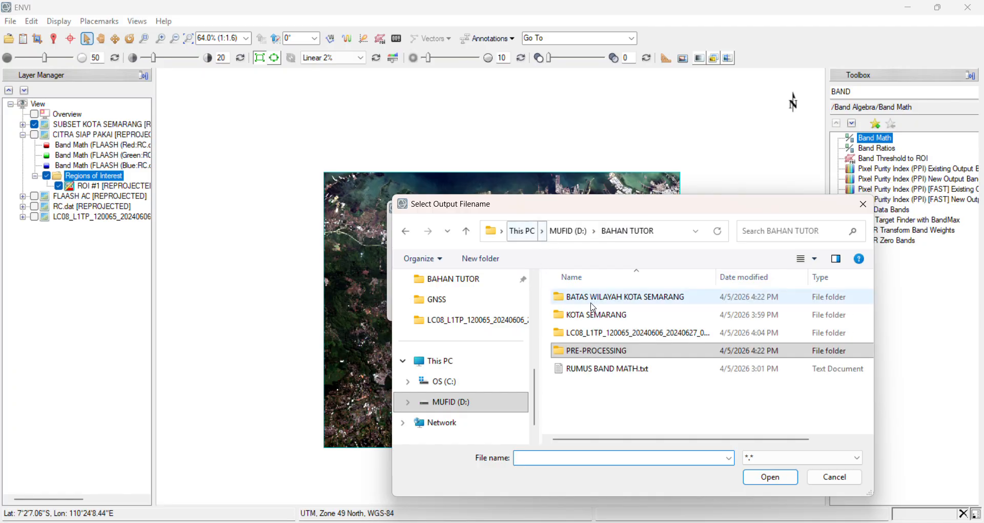
double_click(594, 350)
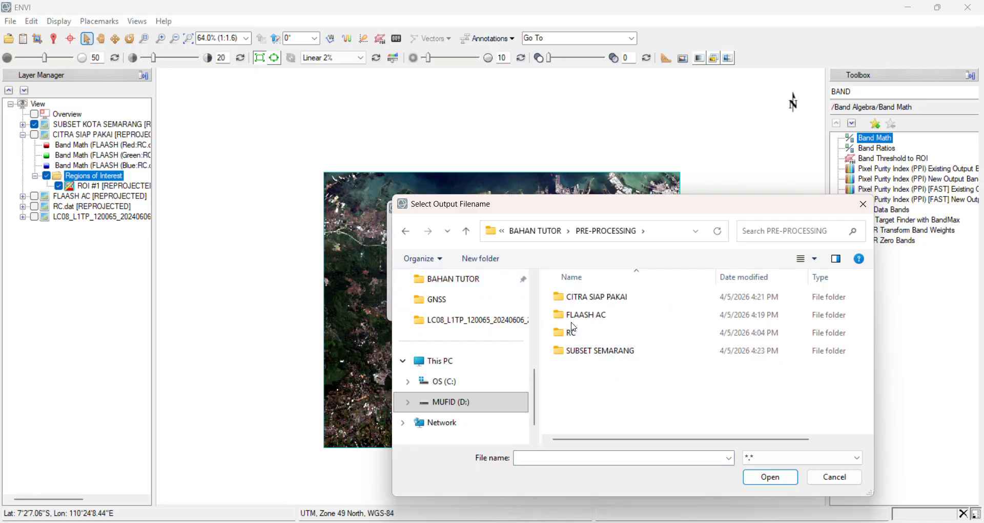
left_click(480, 259)
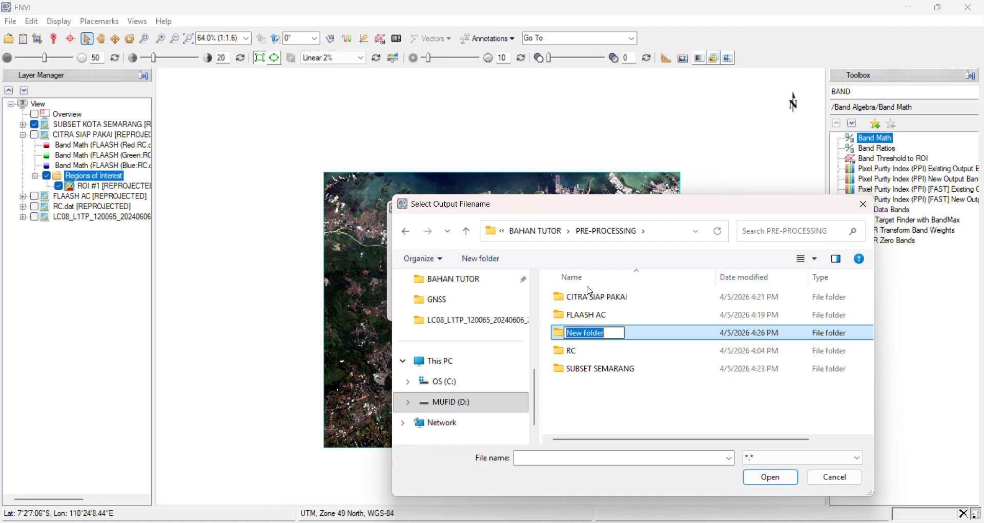
type("TIFF SUBSET SEMARANG")
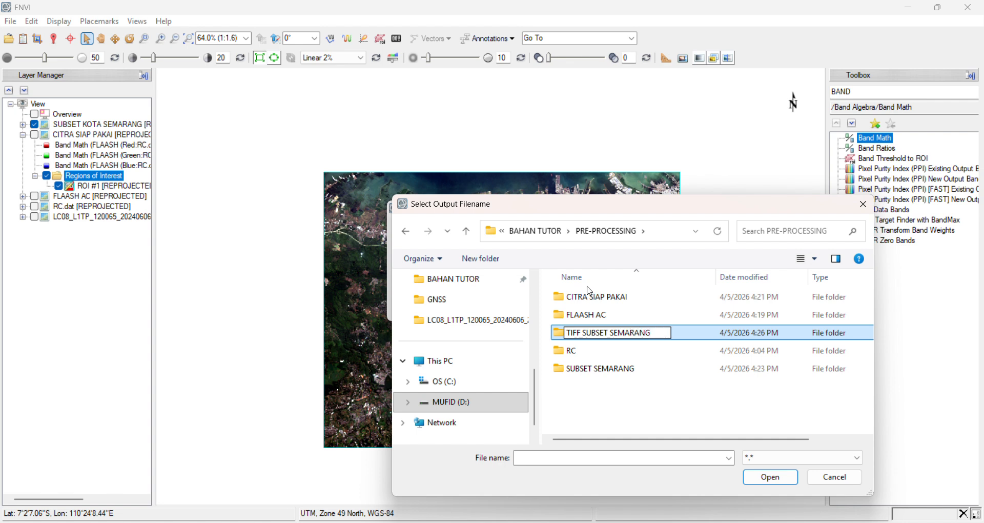
key("Return")
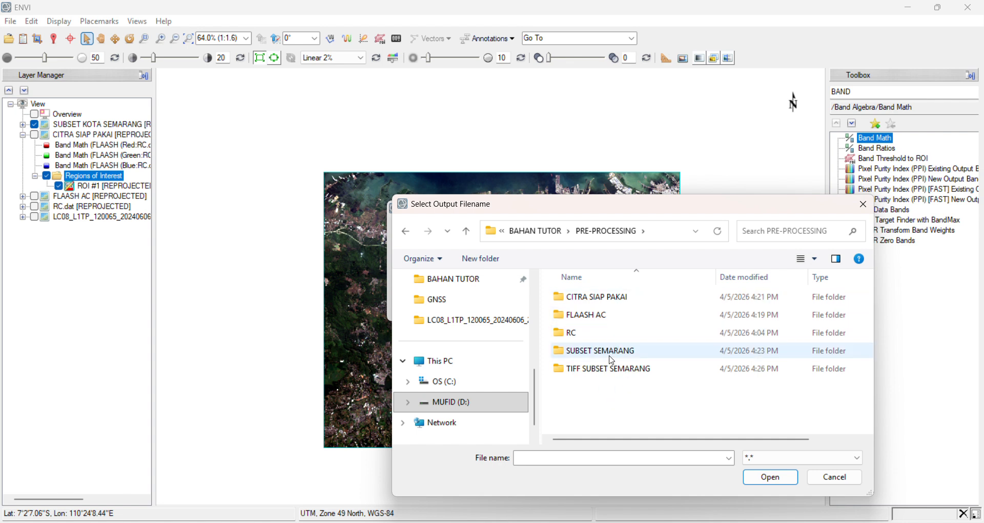
Name the output file KOTA SEMARANG 6 JUNI 2024 in the TIFF SUBSET SEMARANG folder and run the save
double_click(610, 370)
left_click(583, 457)
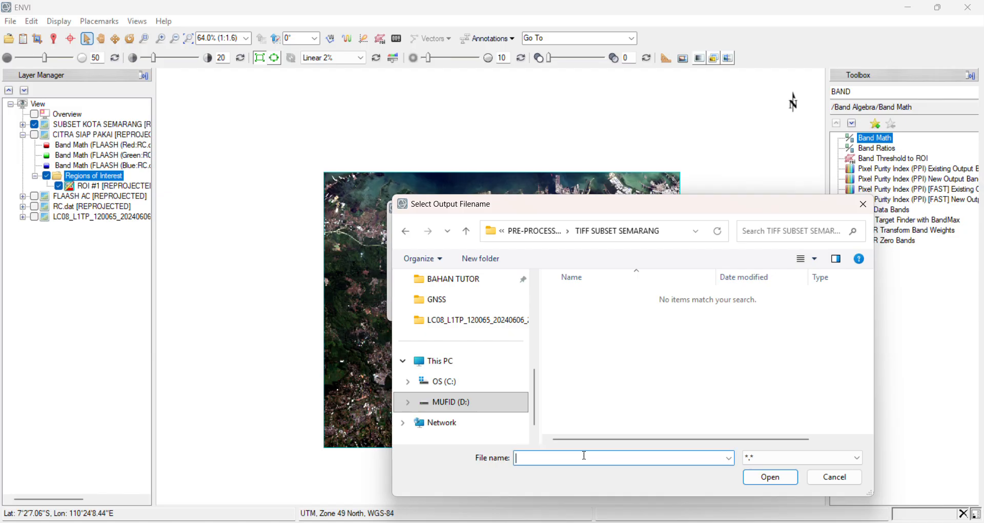
type("KOTA SEMARANG 6 JUNI 2024")
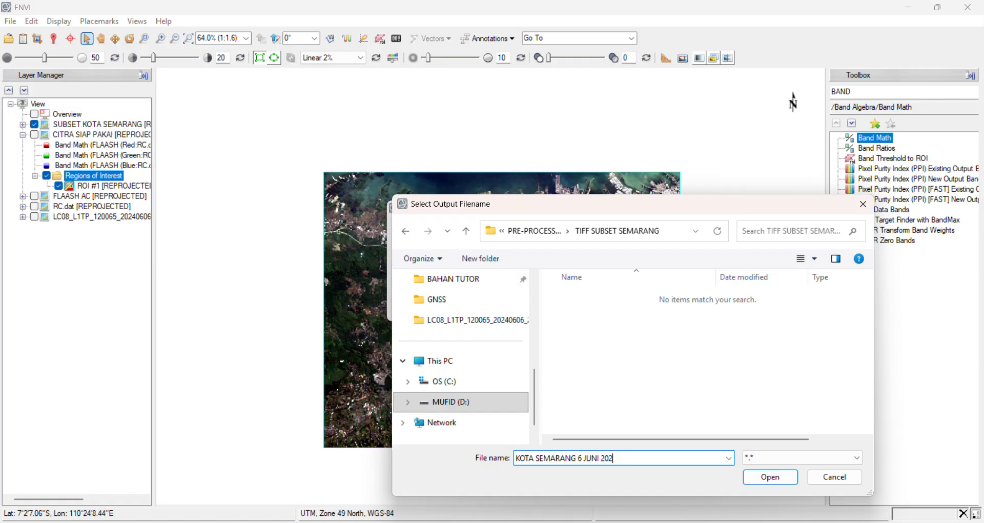
left_click(770, 477)
left_click(541, 310)
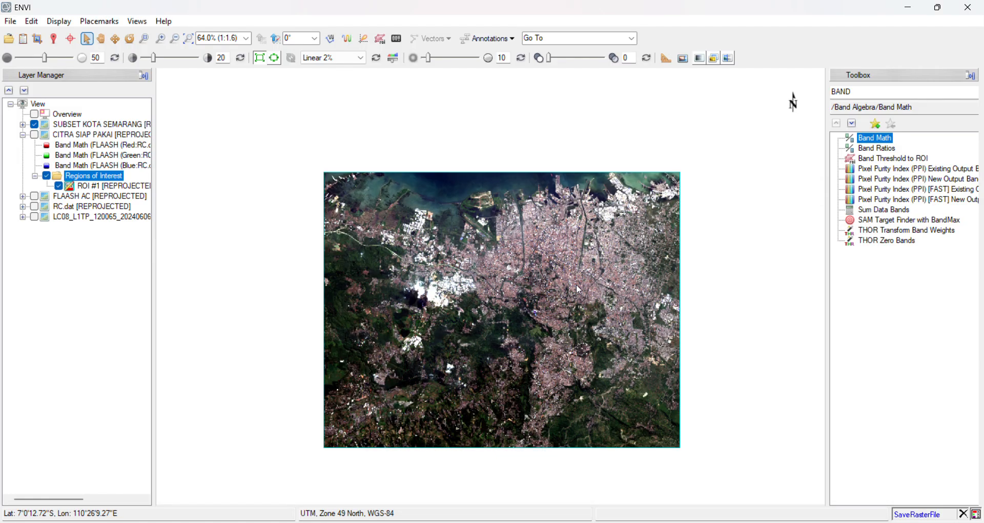